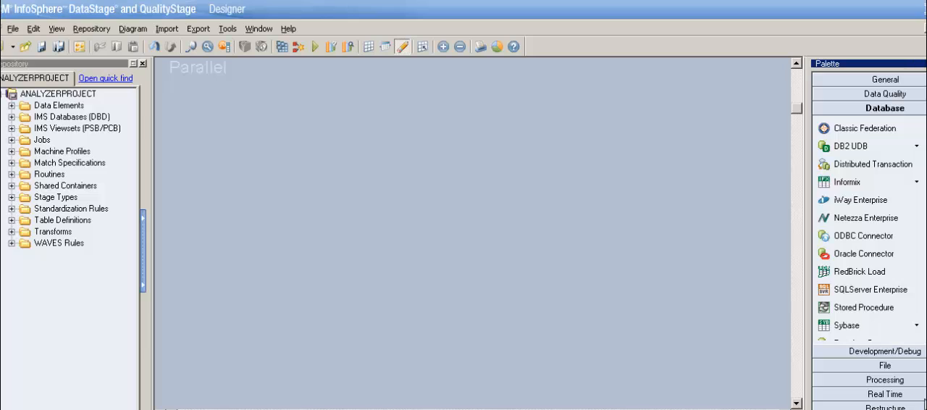
left_click(885, 380)
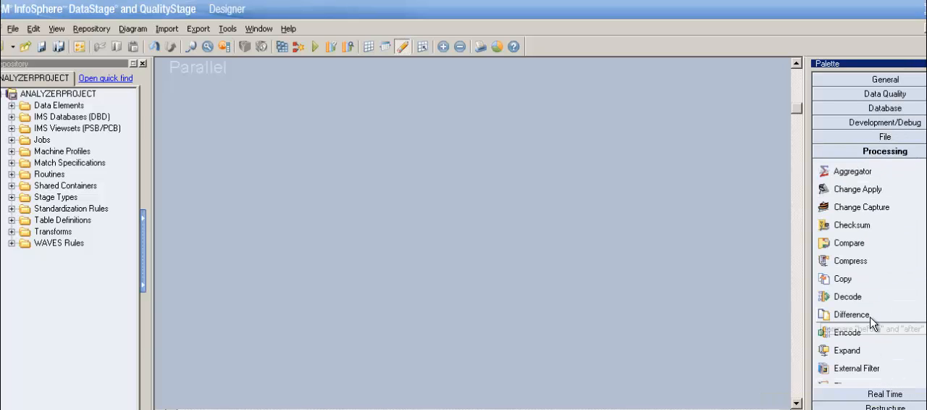
left_click(893, 124)
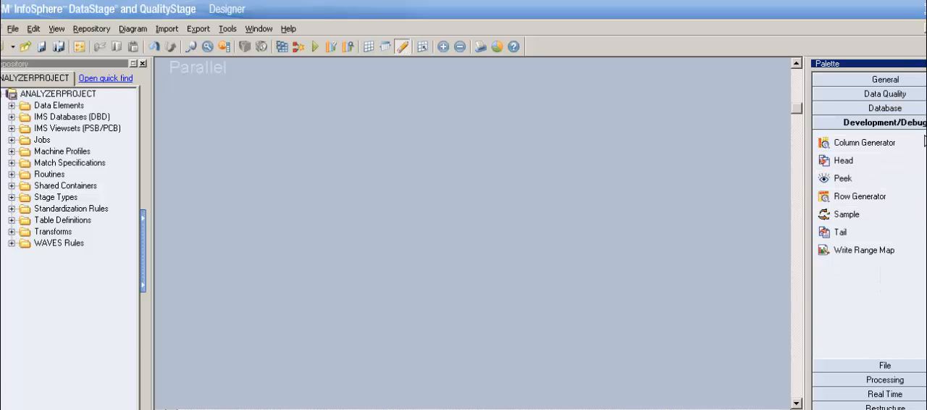
left_click(901, 381)
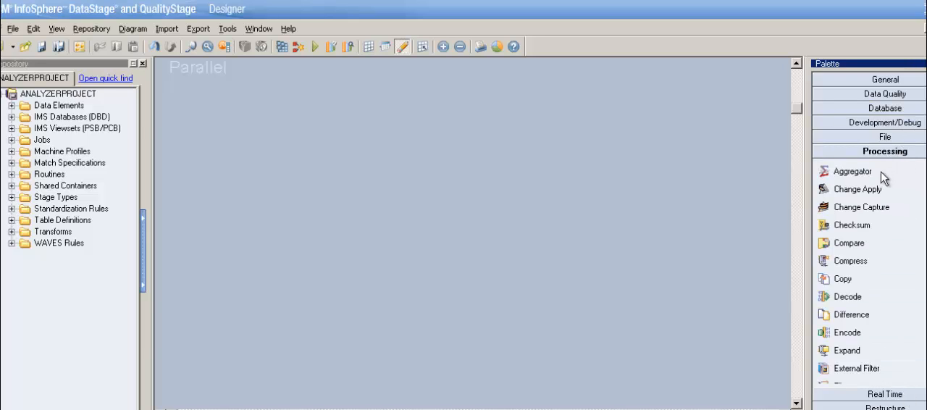
left_click(909, 123)
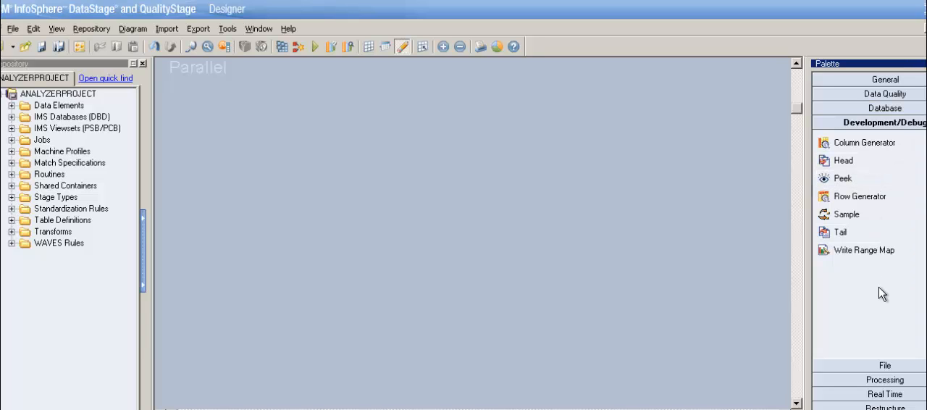
left_click(895, 381)
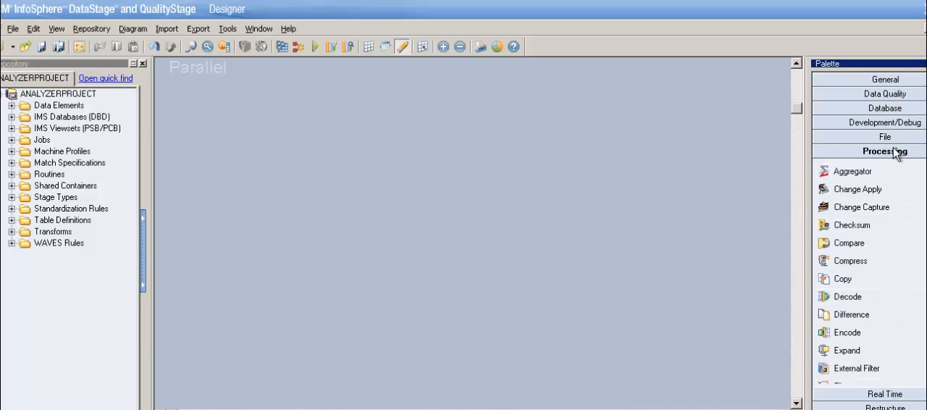
- Place a Head stage fed by an Oracle Connector and draw an output link from the Head stage
left_click(895, 124)
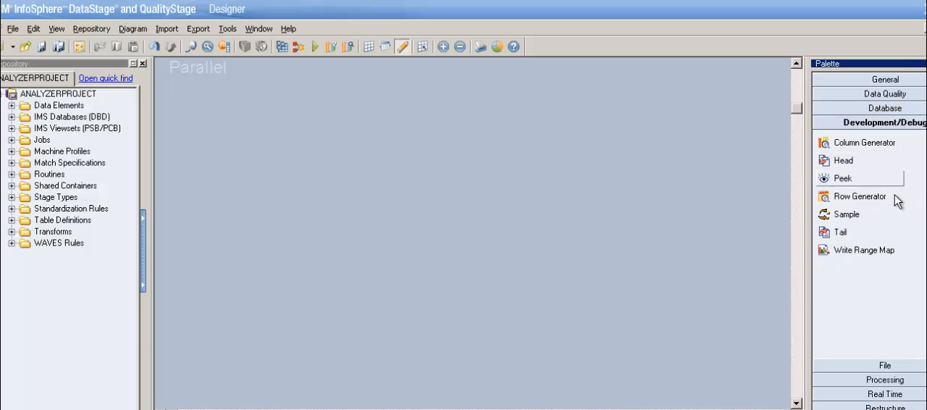
left_click_drag(862, 167, 392, 199)
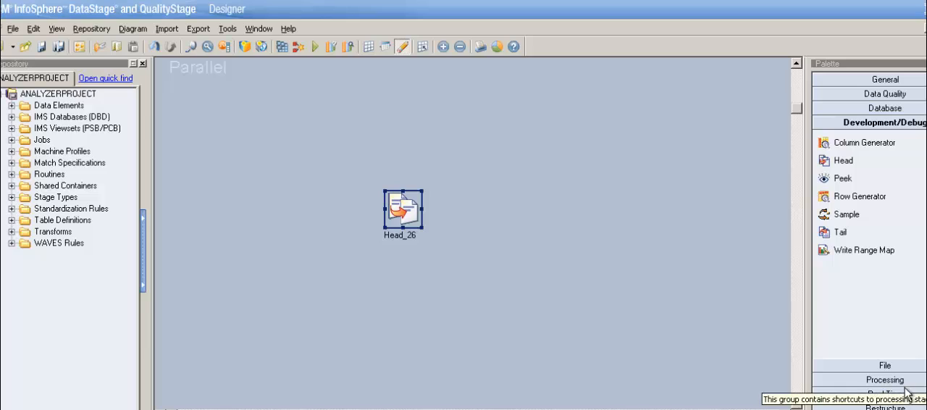
left_click(888, 110)
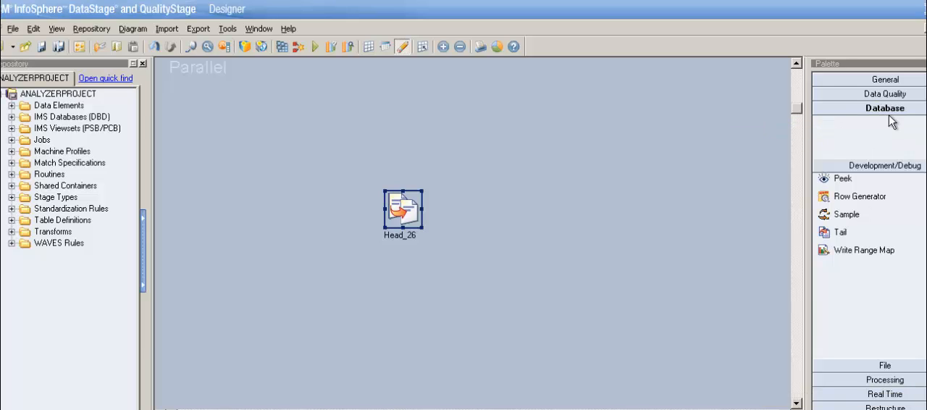
mouse_move(888, 254)
left_mouse_down()
mouse_move(890, 262)
mouse_move(514, 194)
mouse_move(203, 107)
mouse_move(216, 209)
mouse_move(208, 192)
mouse_move(391, 243)
mouse_move(459, 197)
mouse_move(555, 186)
mouse_move(569, 194)
left_mouse_up()
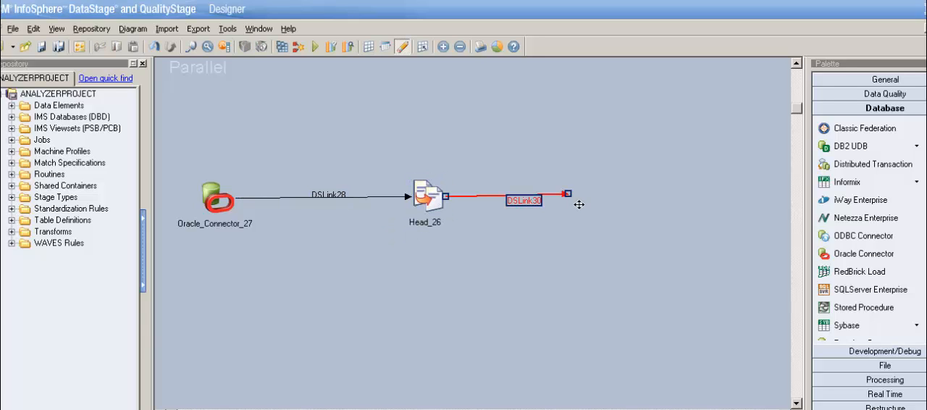
- Attach a Data Set stage to the Head stage's output link and line up the Data Set and Oracle Connector with it
left_click(446, 212)
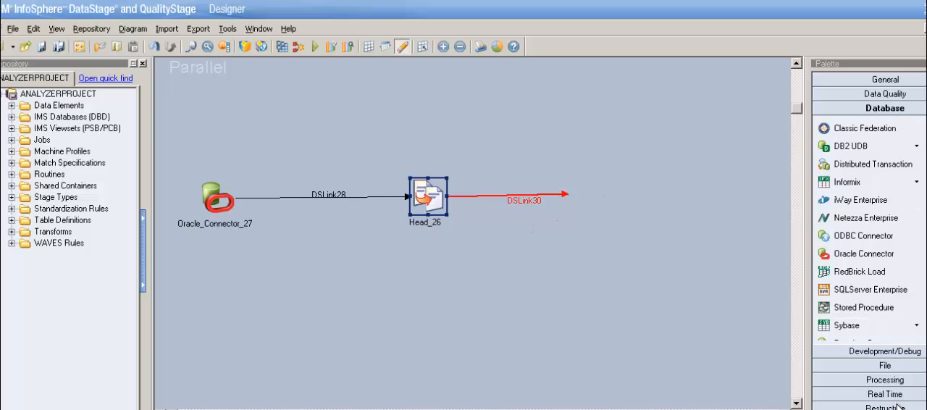
left_click(887, 365)
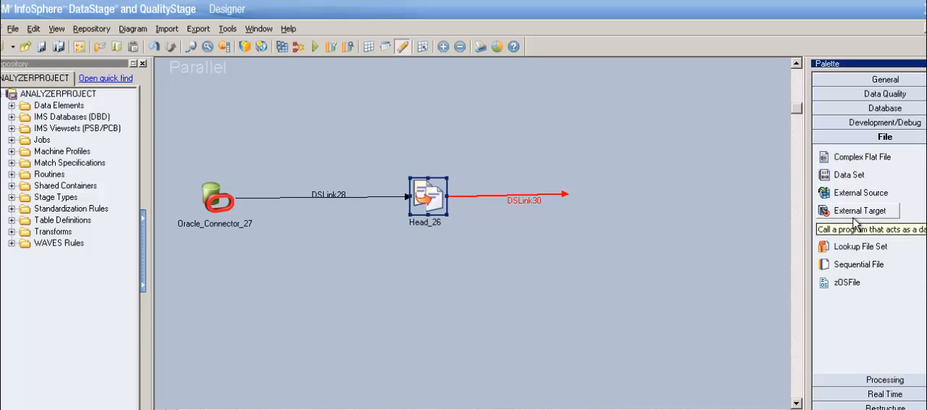
left_click(887, 113)
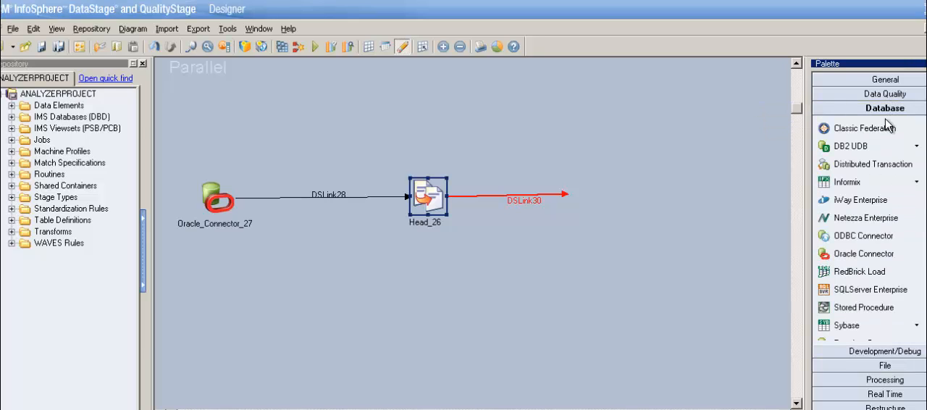
left_click(912, 368)
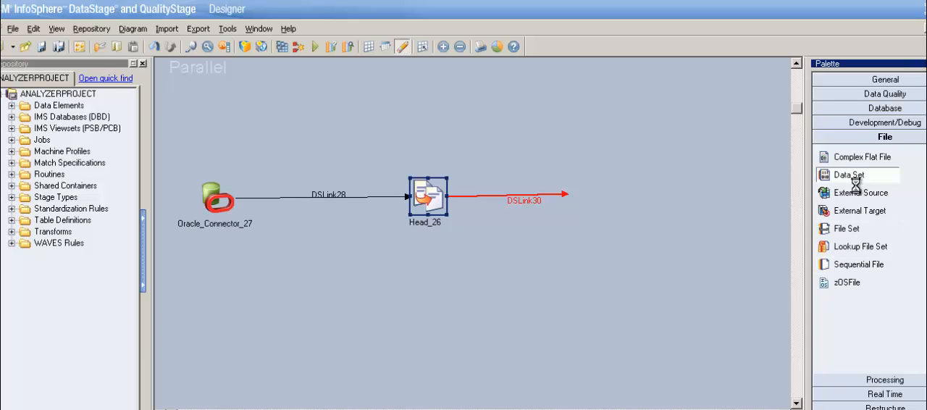
left_click_drag(857, 181, 577, 186)
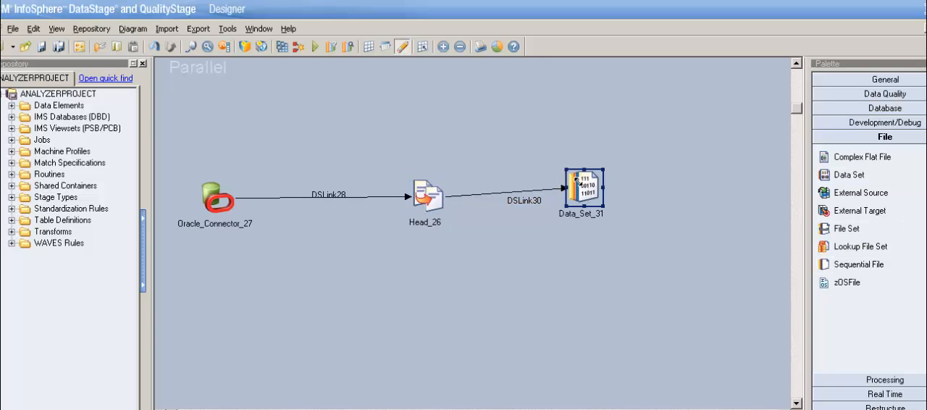
left_click_drag(616, 203, 651, 210)
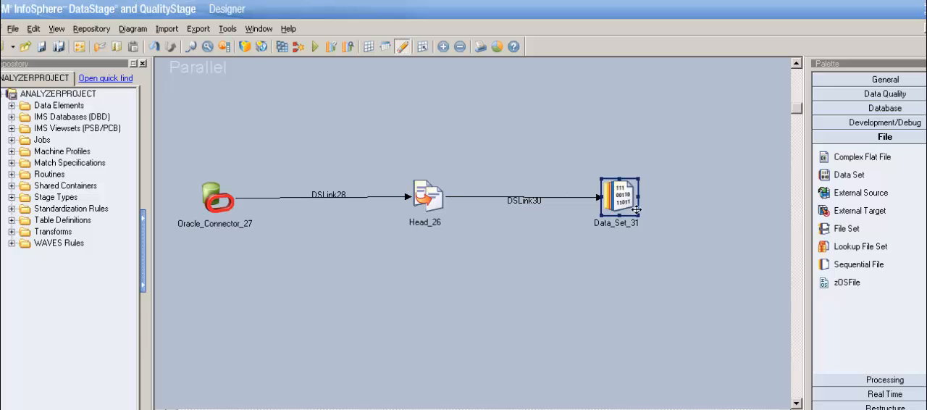
left_click(223, 210)
left_click_drag(223, 210, 253, 210)
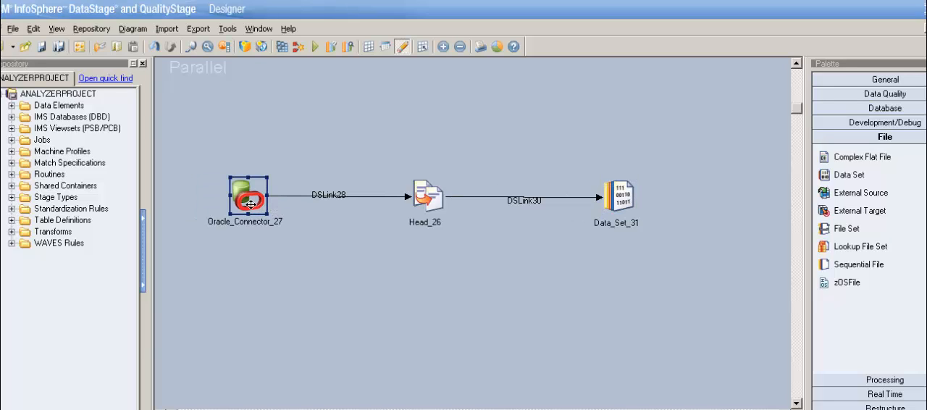
- Try to draw a second output link from the Head stage to an empty area of the canvas
left_click(441, 208)
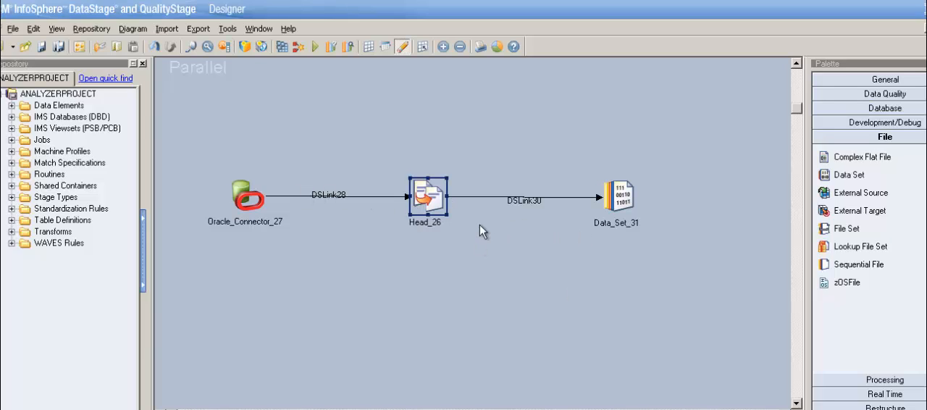
left_click_drag(442, 214, 585, 351)
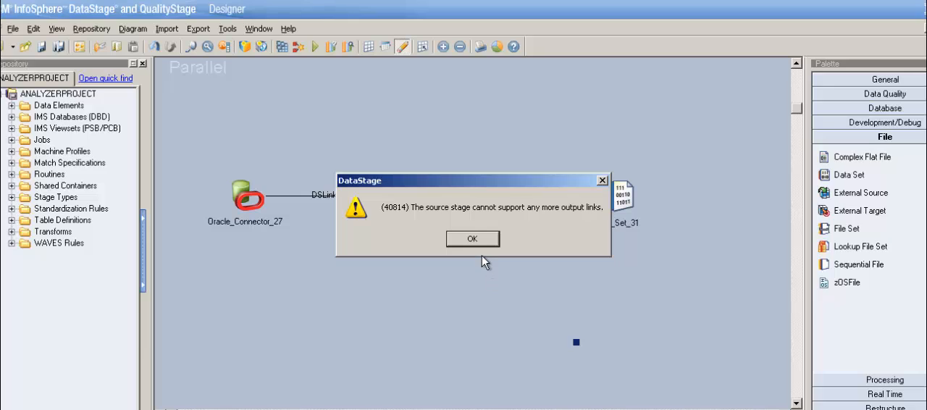
key("Return")
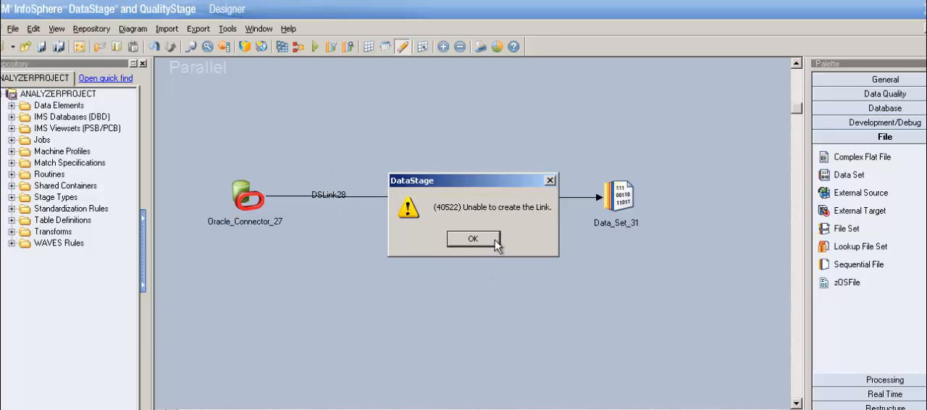
left_click(495, 239)
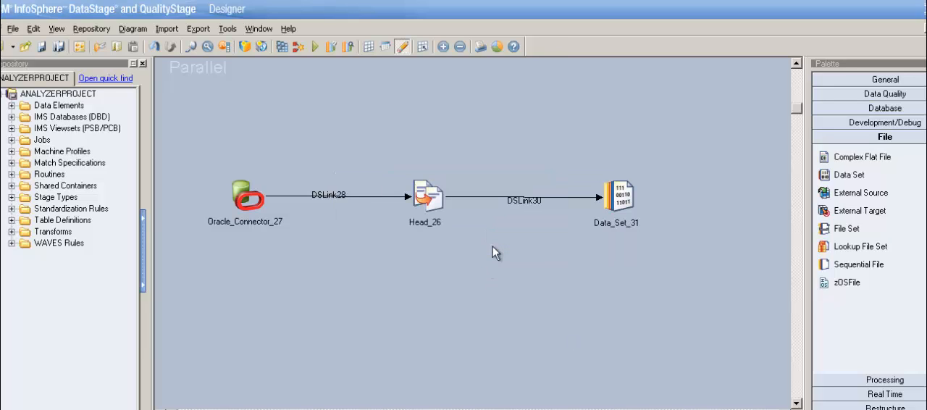
left_click(452, 220)
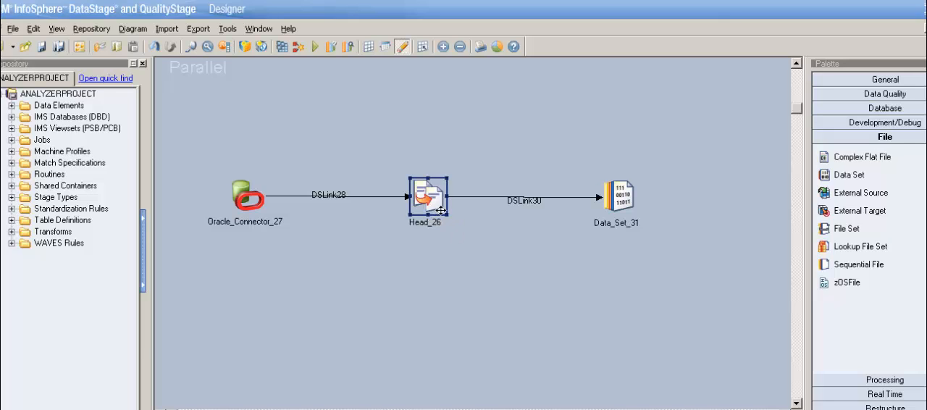
left_click(447, 260)
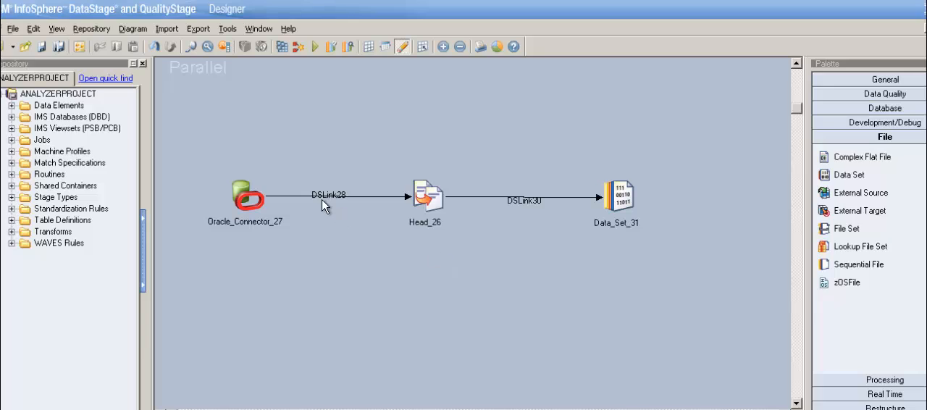
left_click(442, 210)
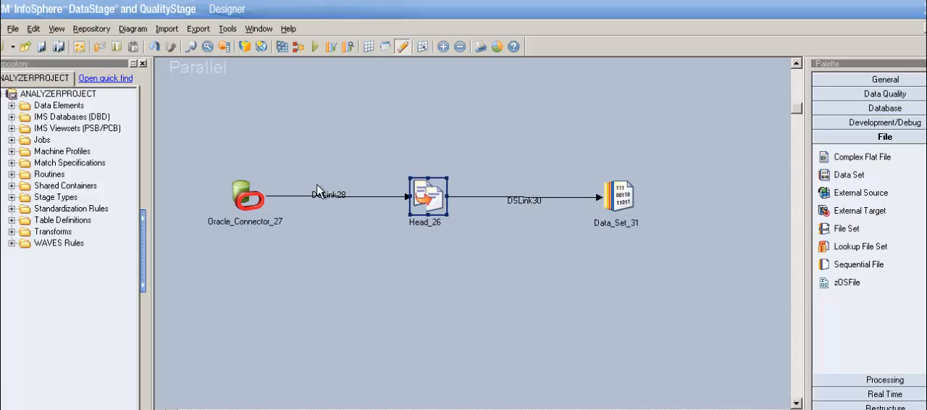
left_click(259, 208)
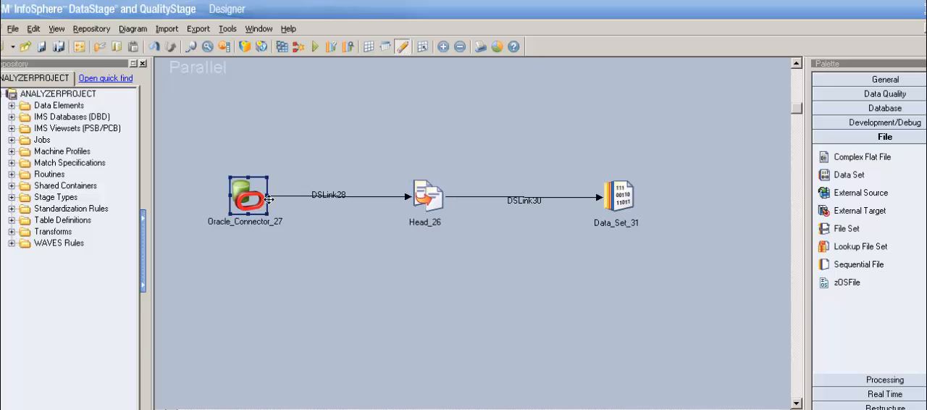
left_click(628, 209)
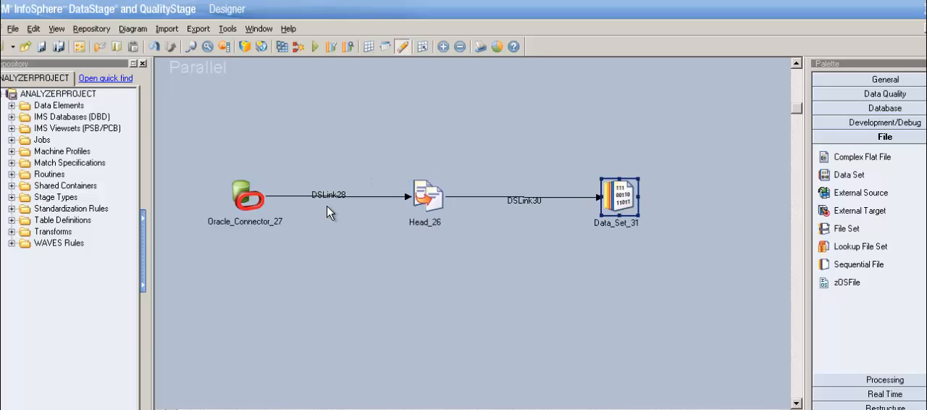
left_click(439, 217)
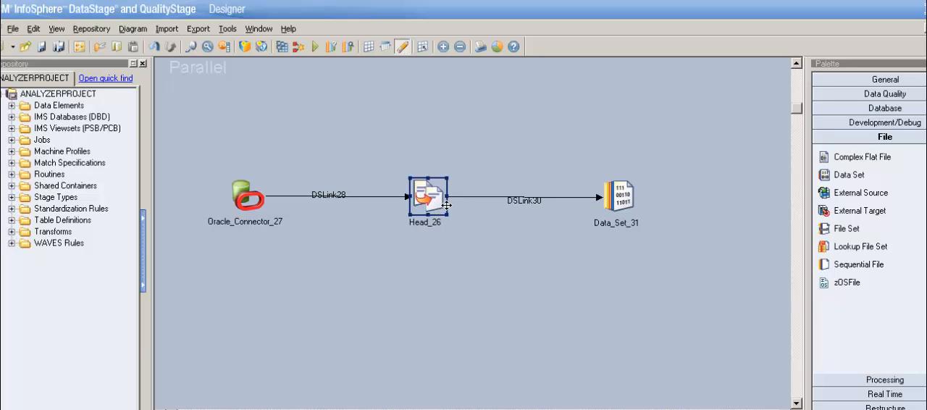
left_click(244, 214)
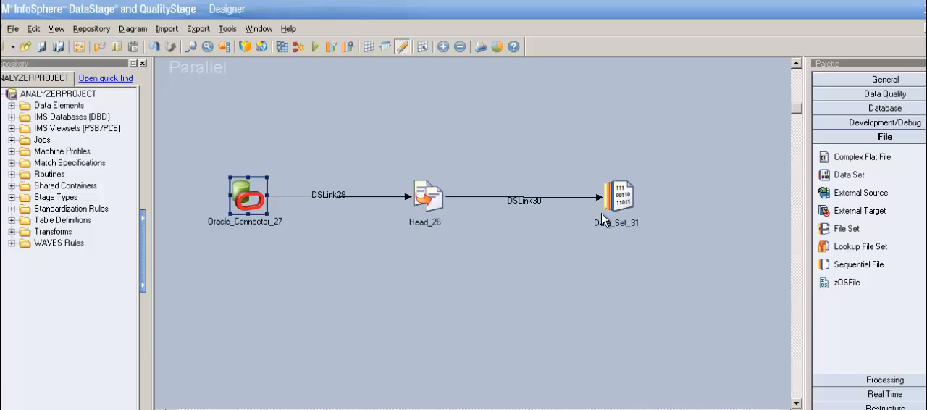
left_click(637, 207)
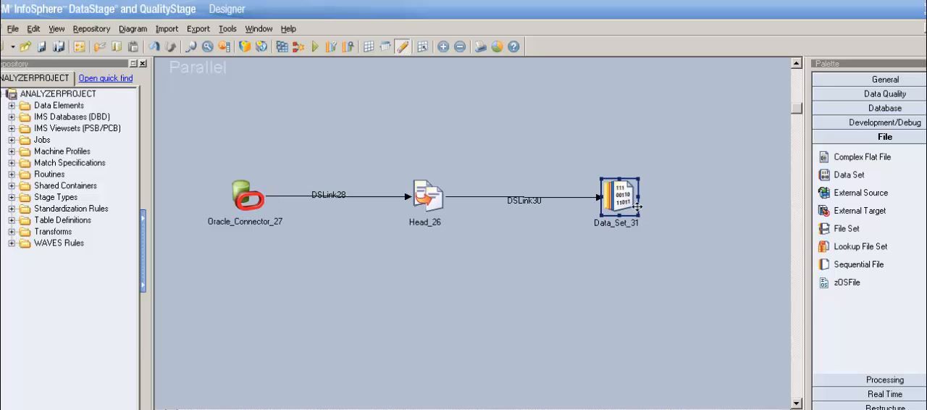
left_click(438, 209)
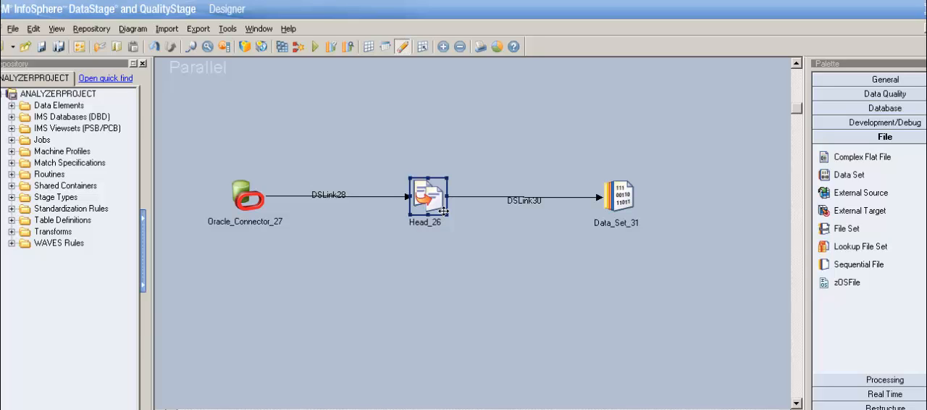
- Open the Head stage's properties and review the All Rows (After Skip) and Number of Rows (Per Partition) settings
double_click(444, 211)
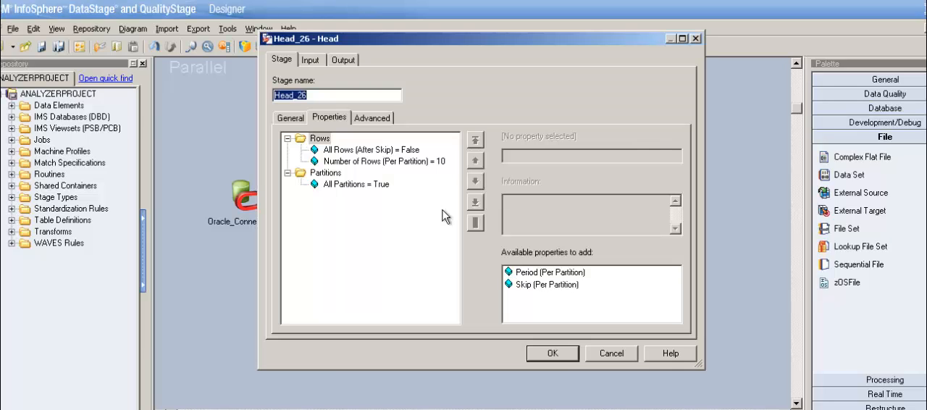
left_click(342, 151)
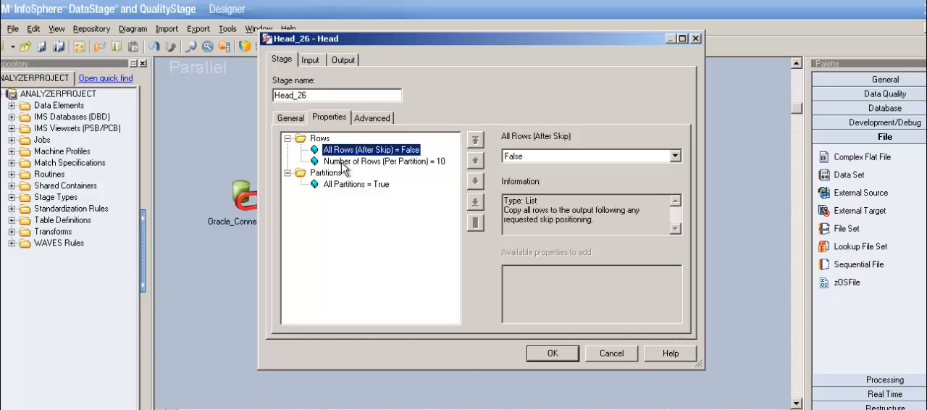
left_click(377, 162)
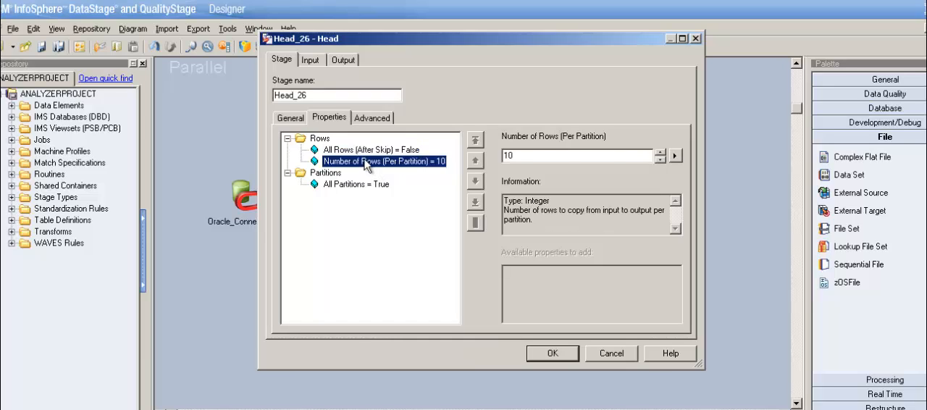
key("Up")
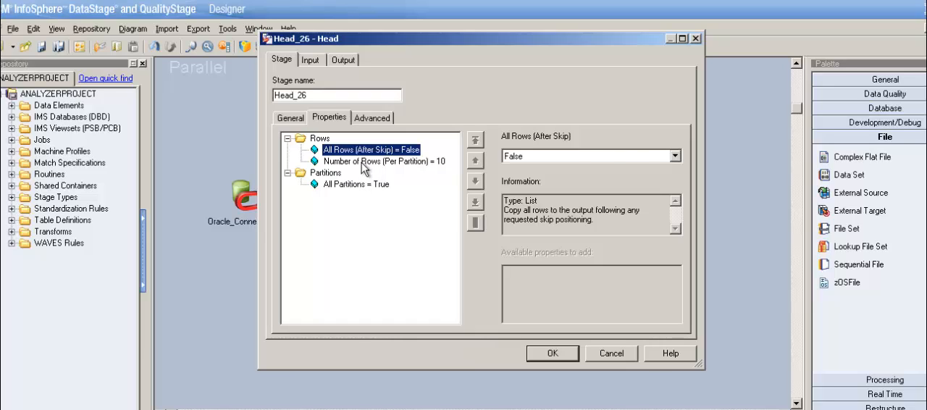
left_click(392, 165)
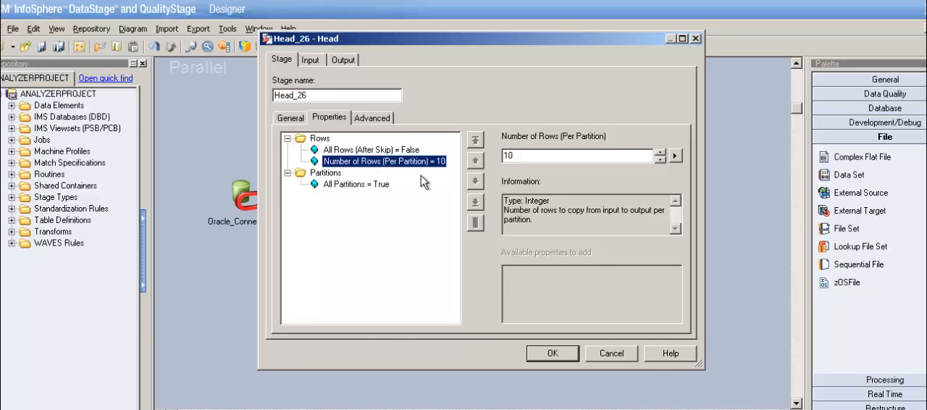
- Set the Head stage's Number of Rows (Per Partition) to 400
left_click_drag(528, 162, 512, 159)
left_click(544, 162)
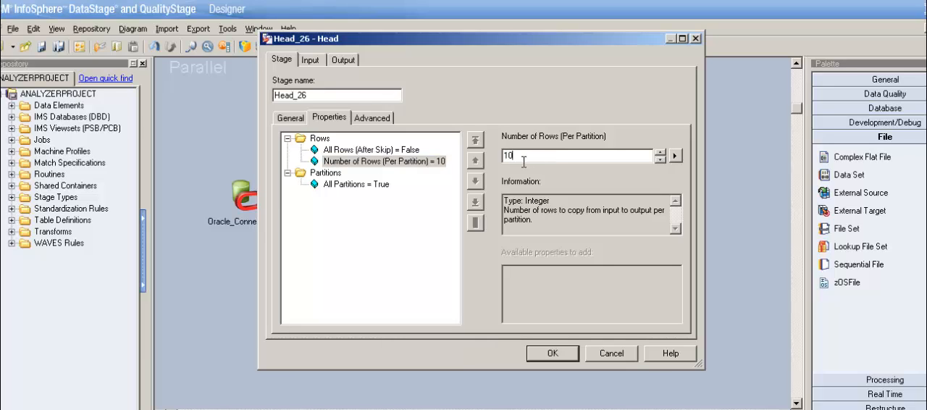
double_click(510, 162)
type("1")
key("BackSpace")
type("400")
left_click(377, 186)
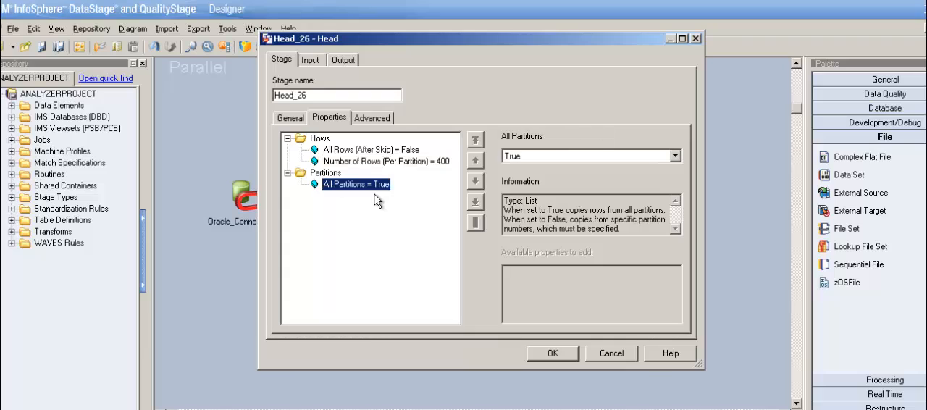
- Review the Number of Rows (Per Partition) value alongside the All Rows (After Skip) property
left_click(411, 162)
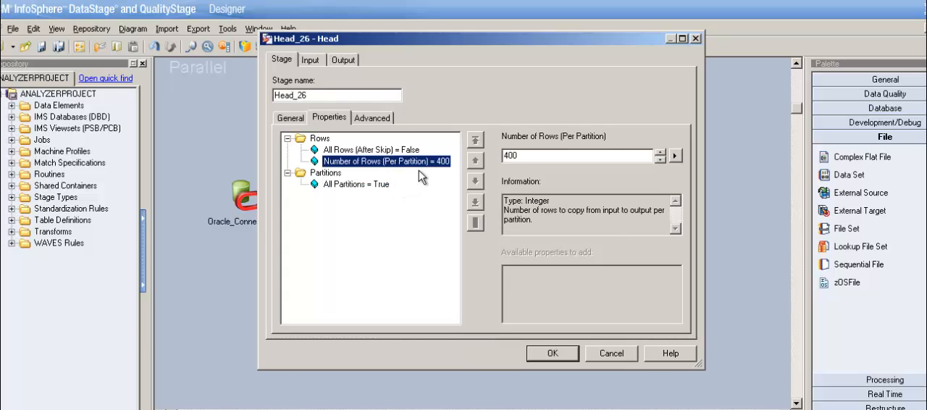
left_click(539, 164)
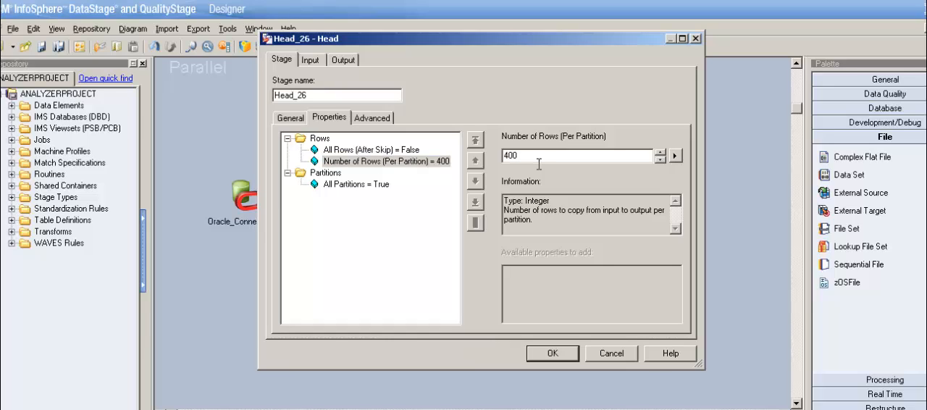
mouse_move(504, 156)
left_mouse_down()
mouse_move(532, 161)
mouse_move(511, 163)
left_mouse_up()
left_click(424, 155)
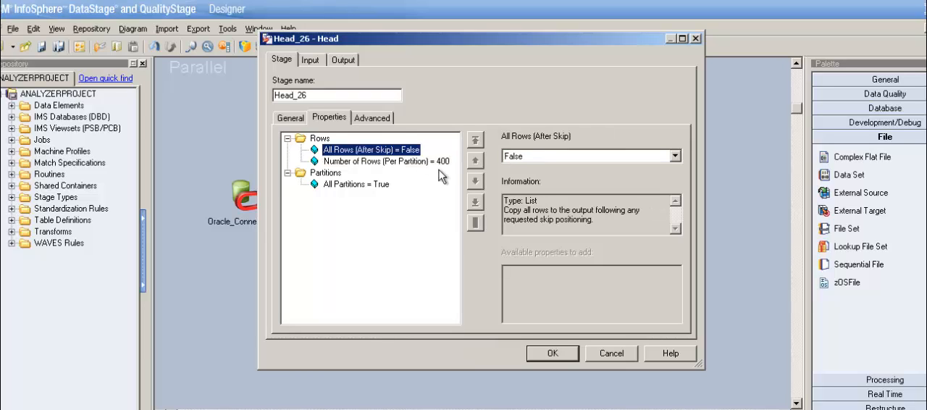
left_click(439, 166)
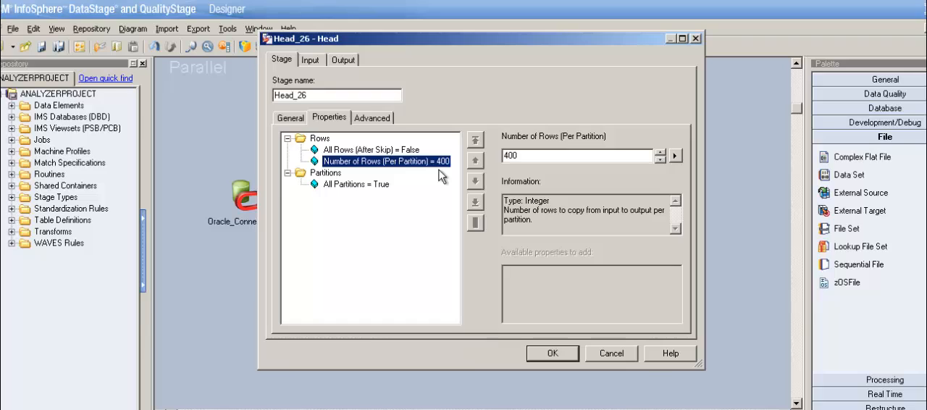
left_click_drag(517, 157, 504, 156)
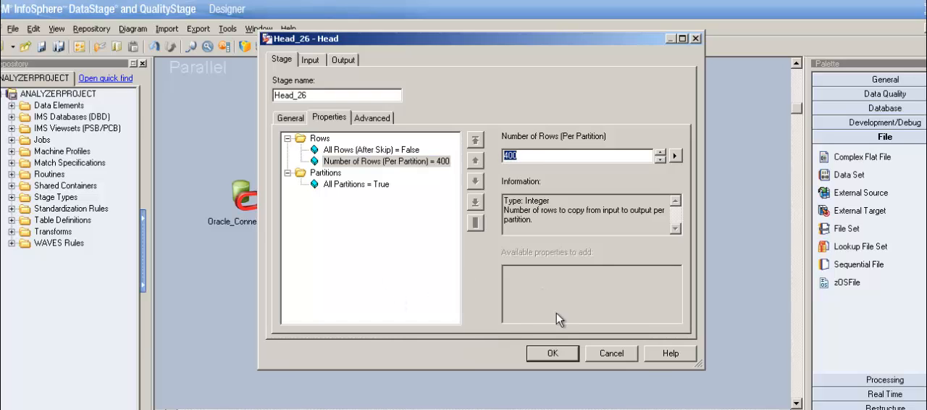
- Set All Partitions to False and select the Partition Number property
left_click(337, 174)
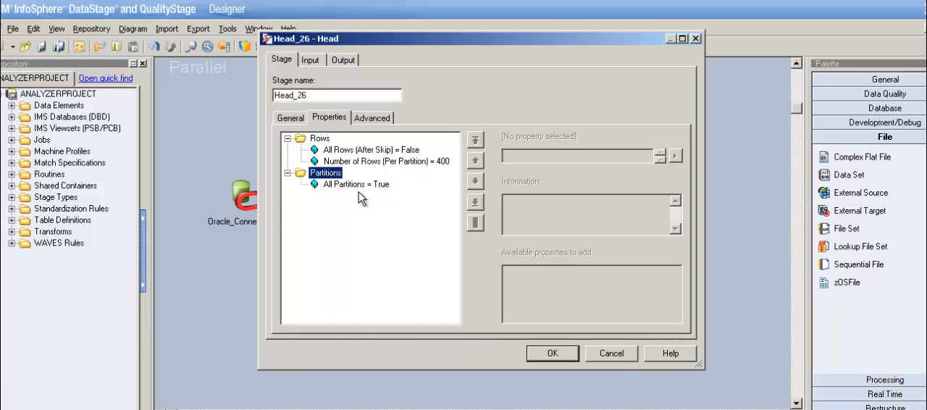
left_click(362, 200)
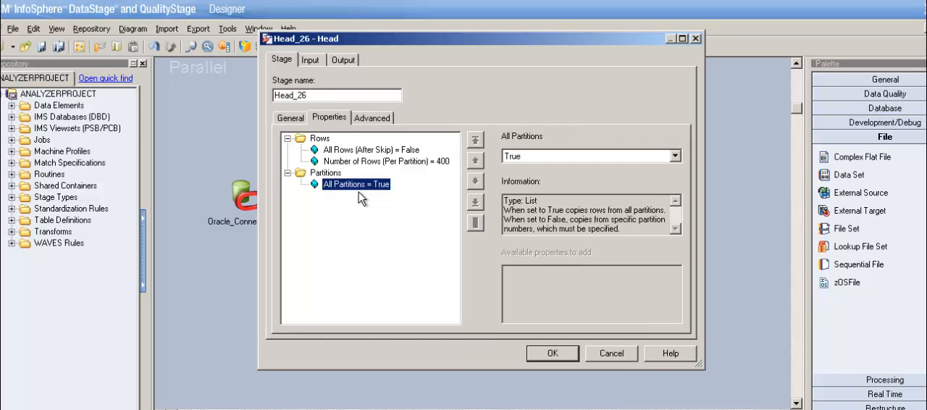
left_click(675, 156)
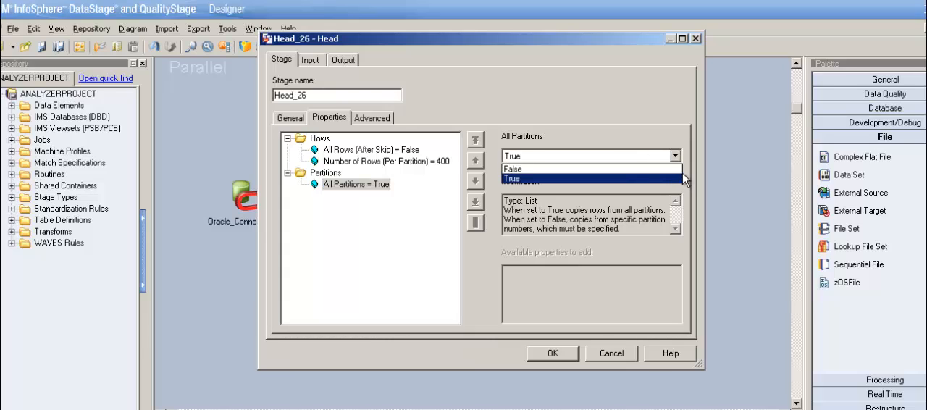
left_click(678, 169)
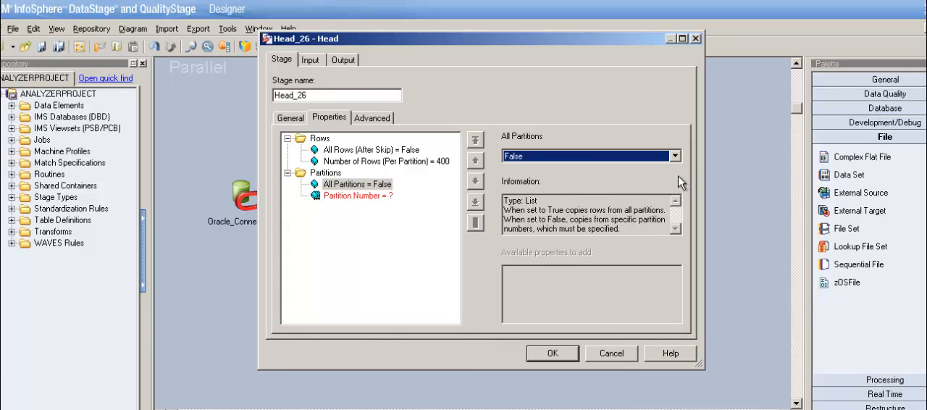
left_click(375, 201)
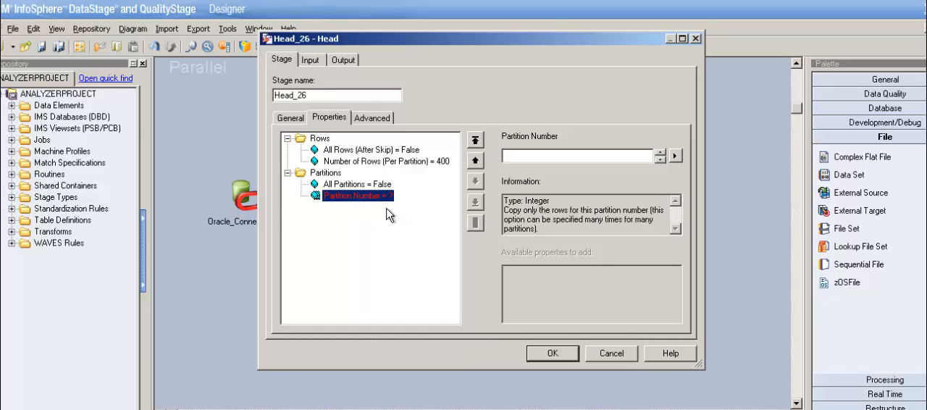
- Add a second Partition Number property to the Partitions category and inspect both entries
left_click(333, 175)
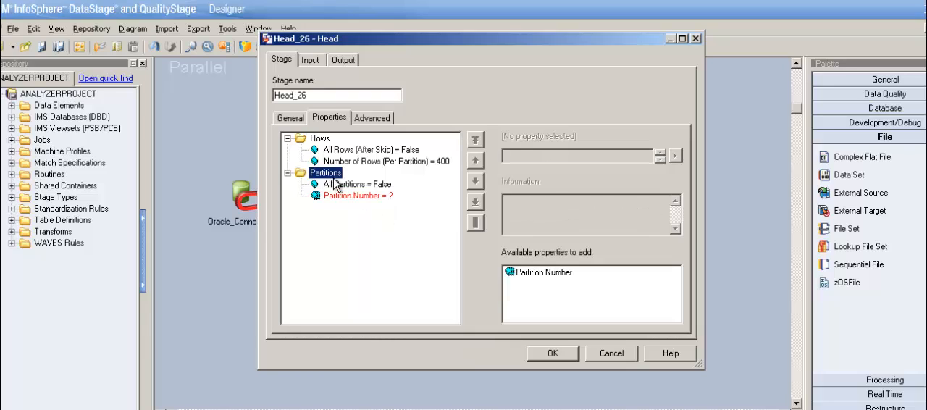
left_click(548, 274)
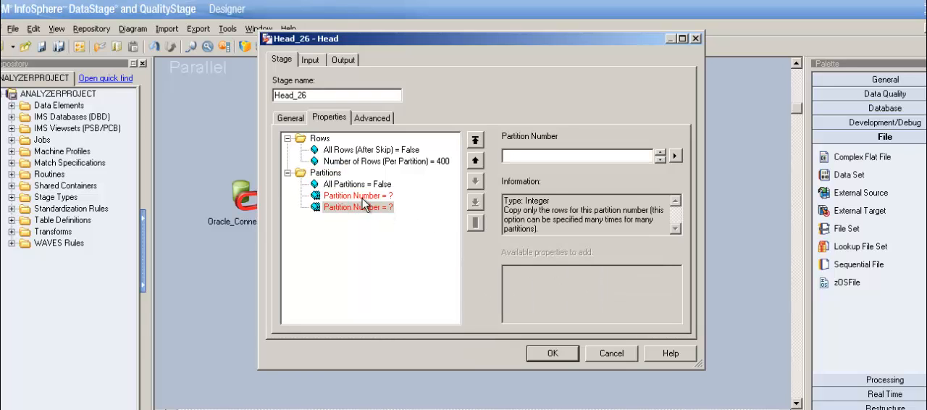
left_click(324, 200)
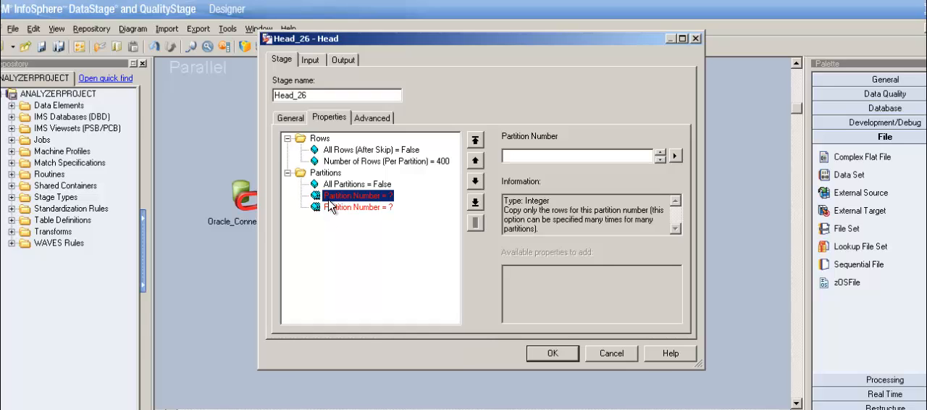
left_click(330, 209)
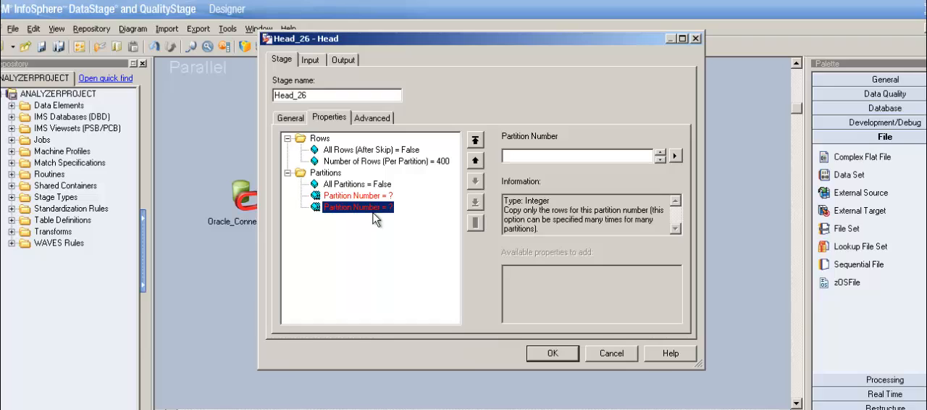
- Set All Partitions back to True
key("Up")
key("Up")
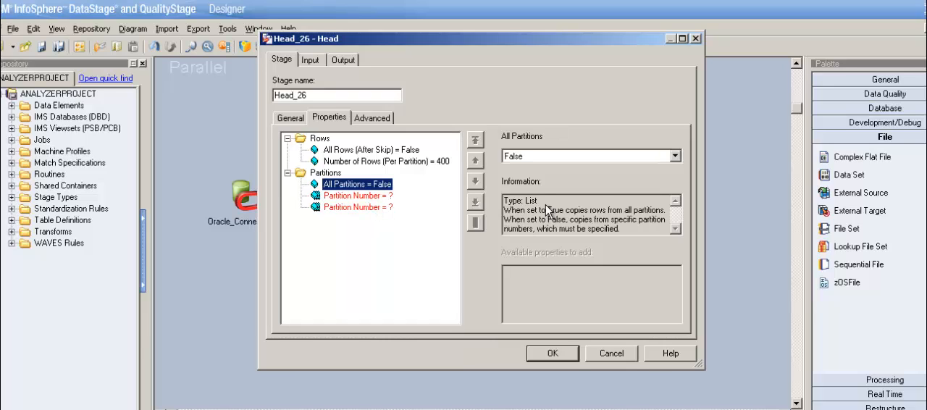
left_click(675, 156)
left_click(673, 179)
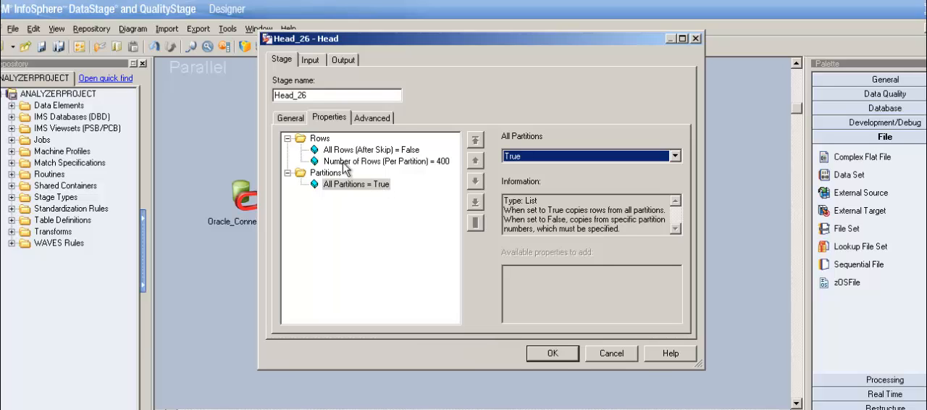
- Examine the properties that can be added under Rows and the choices for All Rows (After Skip)
left_click(321, 139)
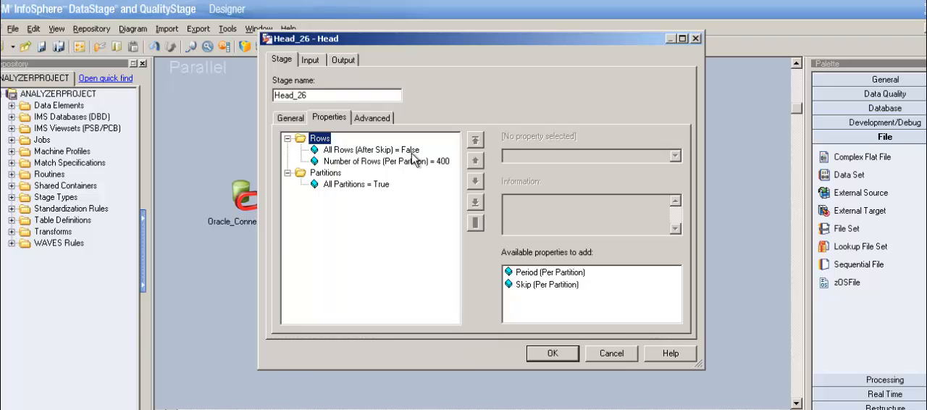
key("Down")
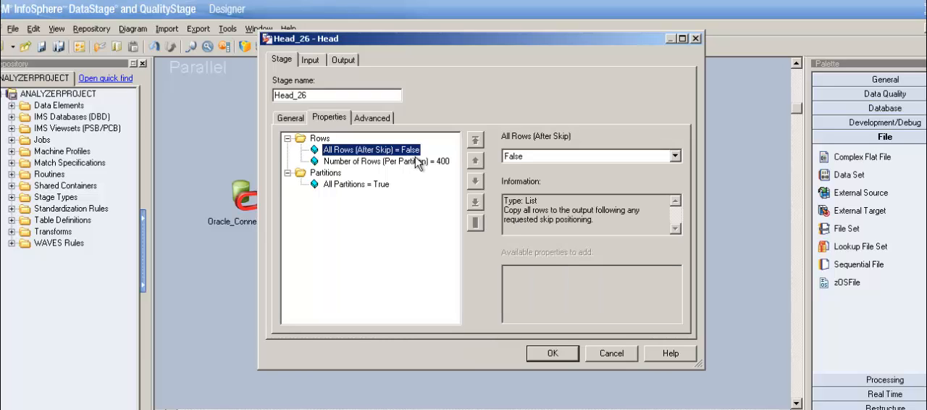
left_click(675, 157)
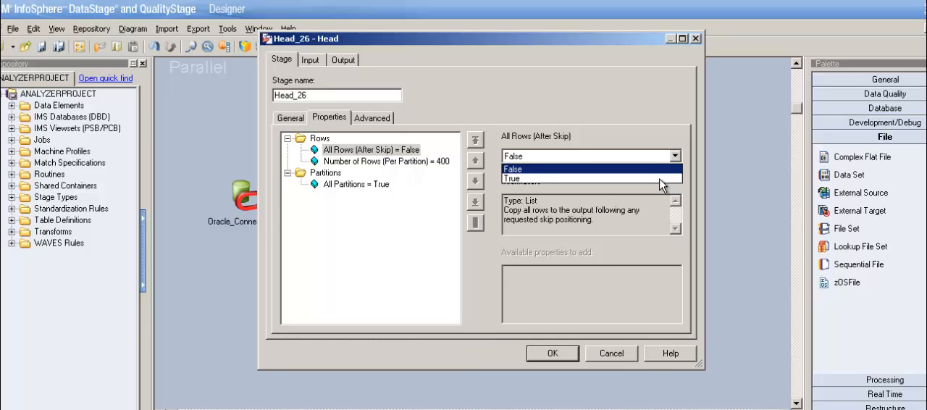
key("Return")
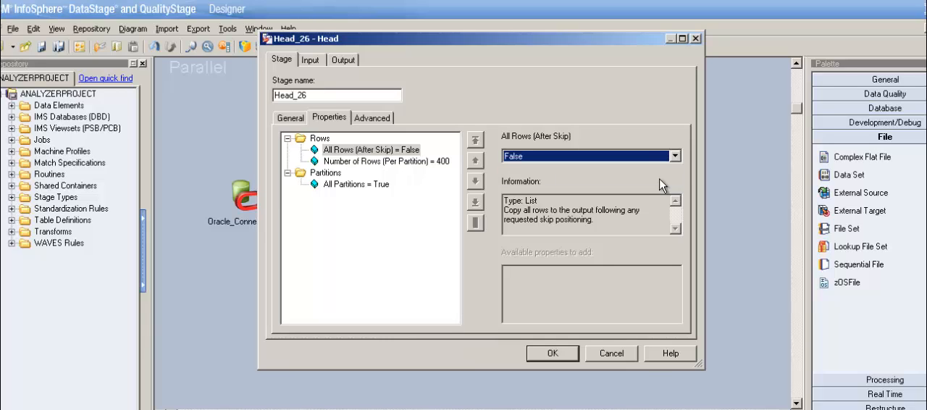
left_click(394, 158)
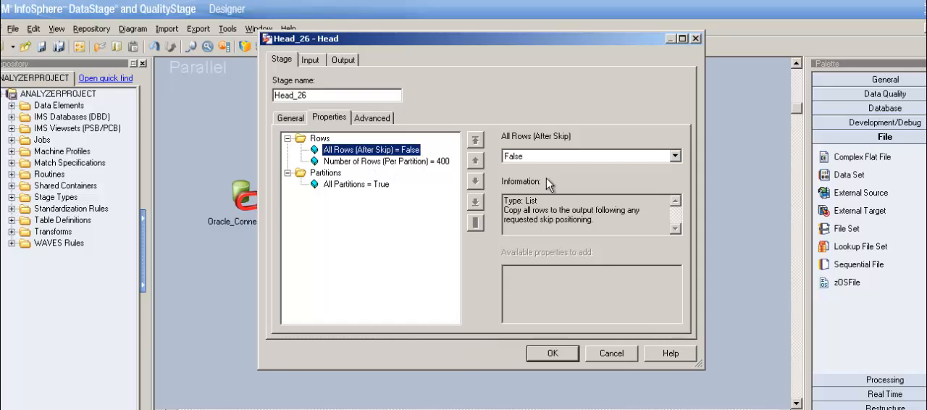
left_click(680, 160)
left_click(680, 160)
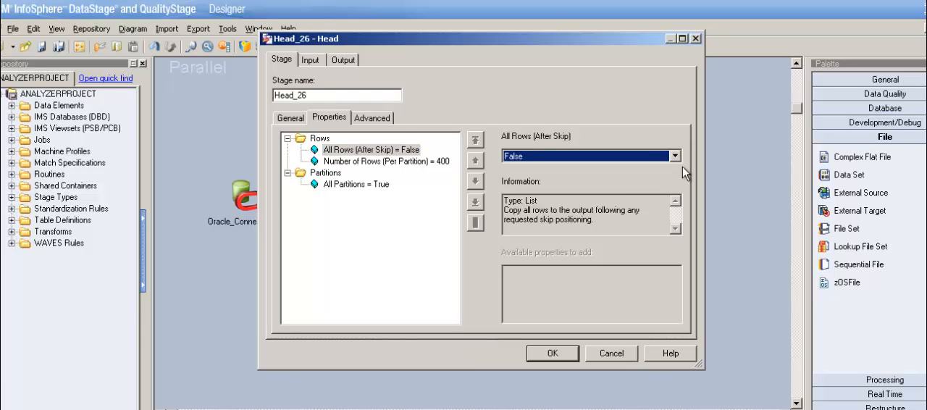
left_click(376, 157)
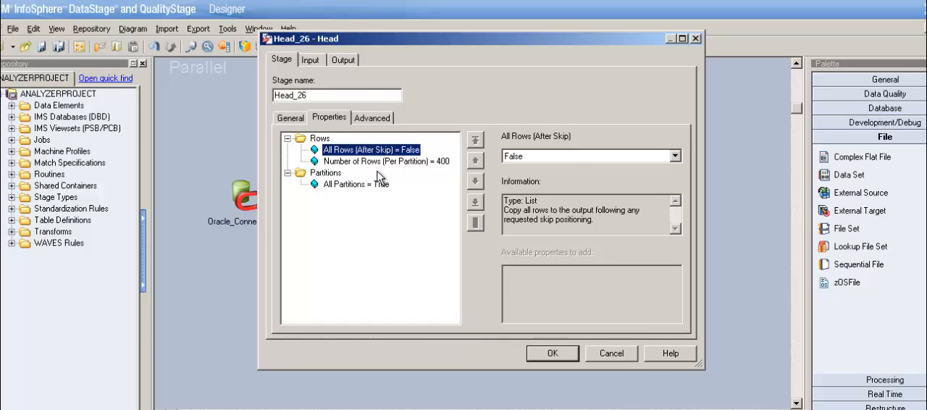
- Set the Number of Rows (Per Partition) to 10
key("Down")
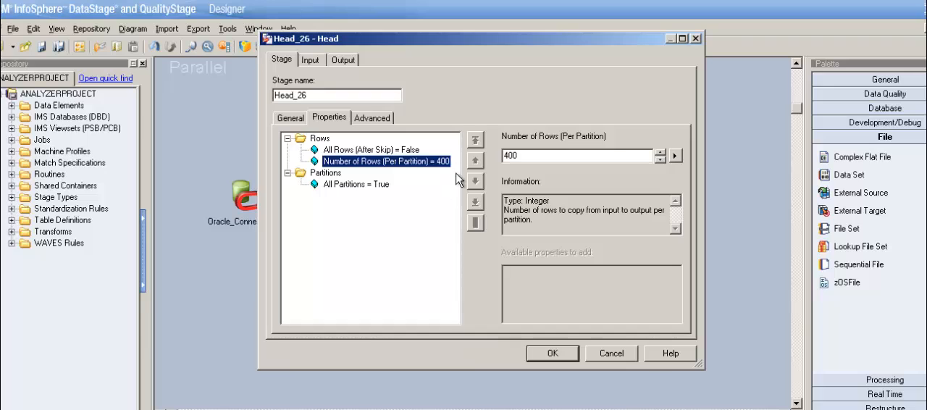
left_click(541, 158)
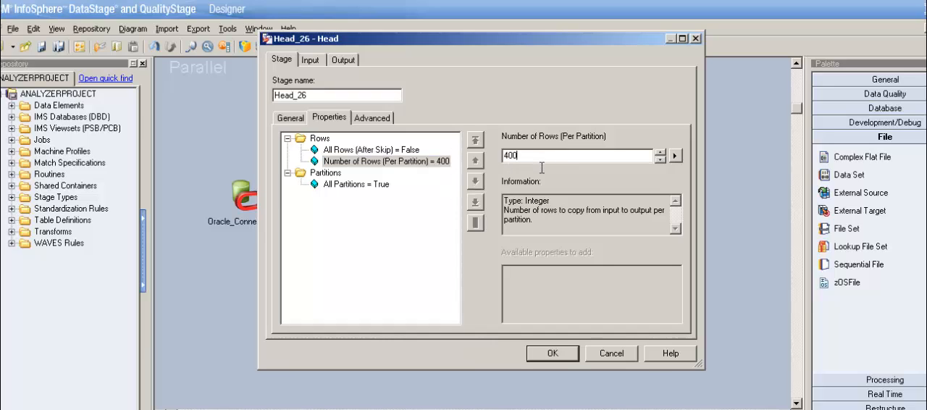
double_click(511, 155)
key("BackSpace")
type("10")
key("Return")
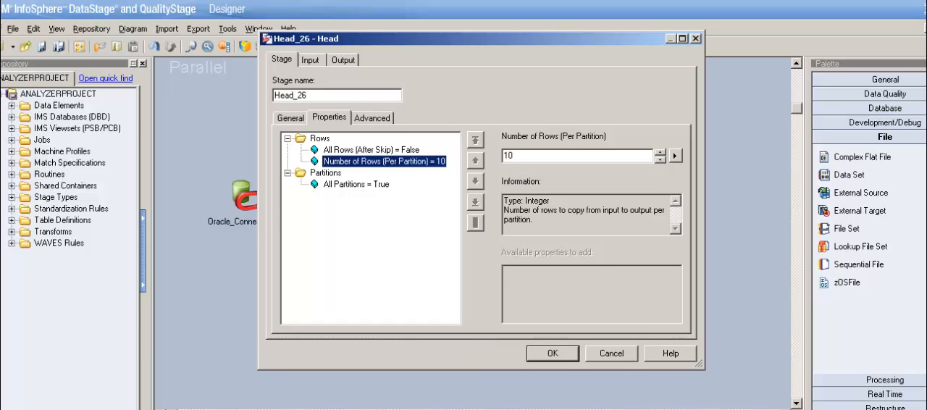
- Set the Number of Rows (Per Partition) to 9
right_click(403, 160)
left_click(427, 174)
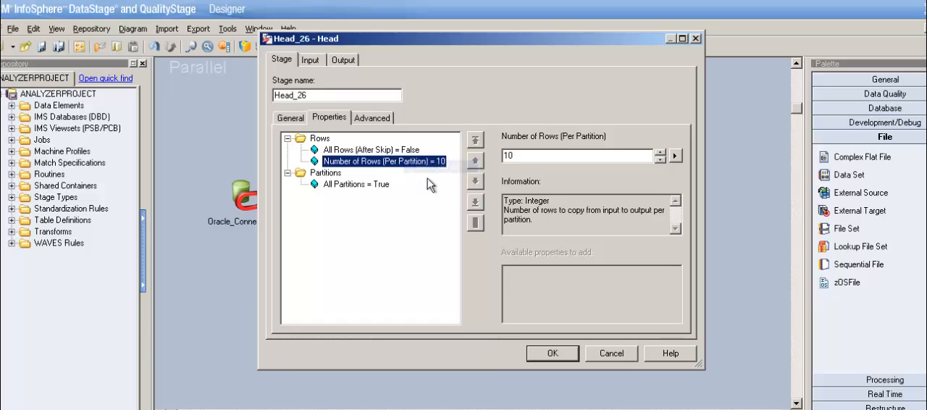
left_click(528, 161)
double_click(508, 156)
key("BackSpace")
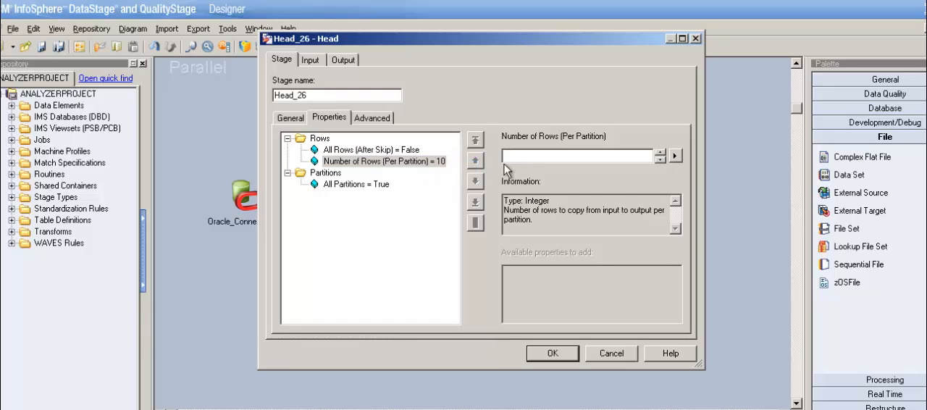
type("9")
left_click(384, 187)
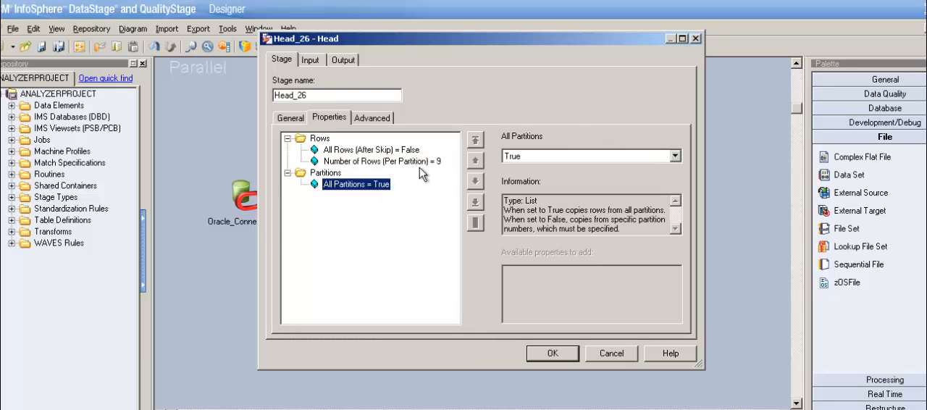
- Return Number of Rows (Per Partition) to its default of 10 and review it alongside All Rows (After Skip)
right_click(413, 160)
left_click(442, 168)
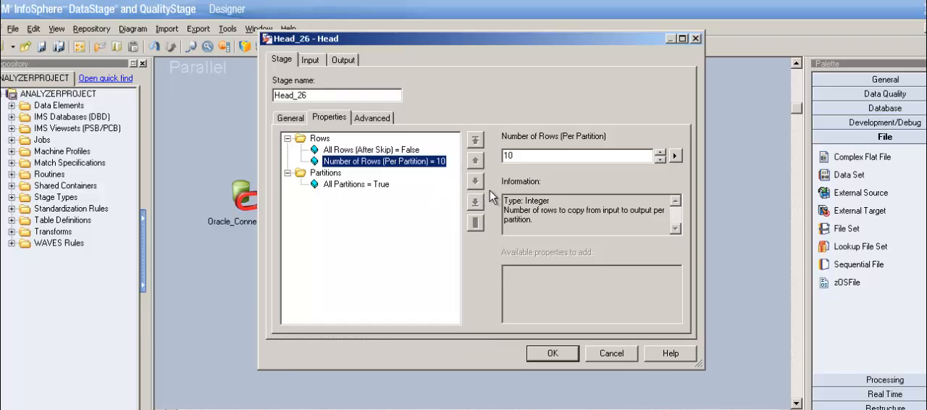
double_click(511, 157)
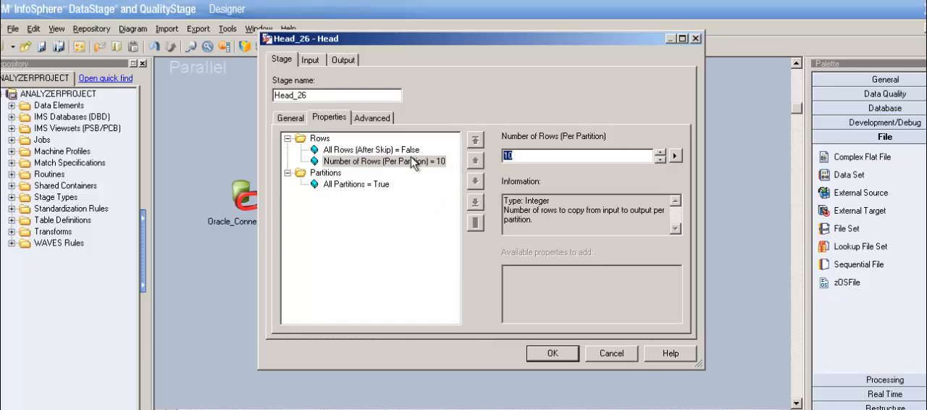
left_click(358, 151)
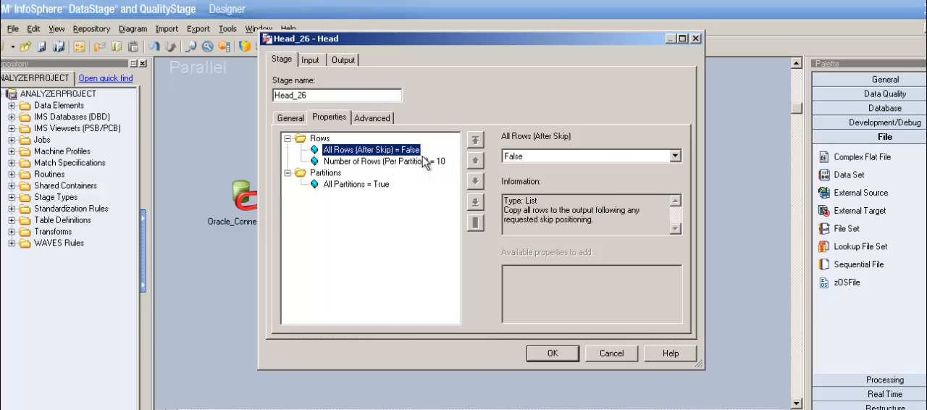
left_click(426, 164)
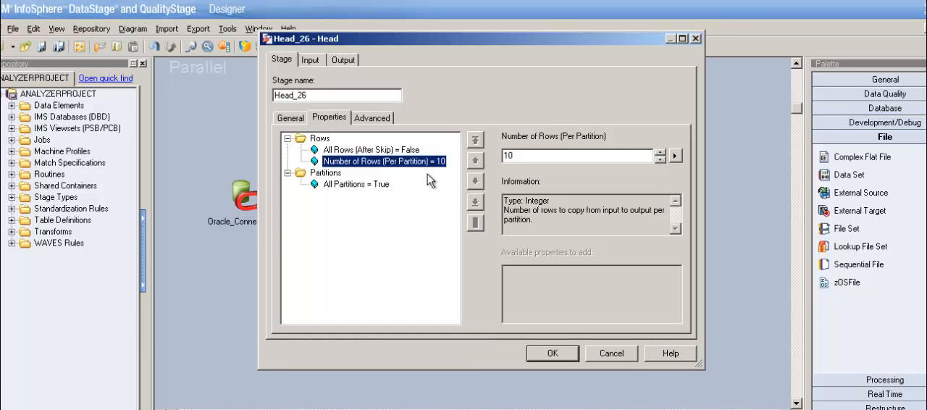
left_click_drag(534, 159, 507, 166)
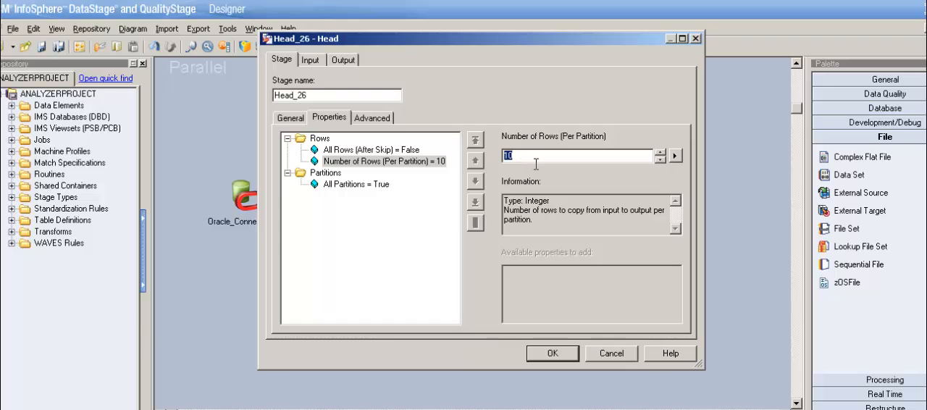
- Add the Period (Per Partition) and Skip (Per Partition) properties to the Rows category
left_click(320, 138)
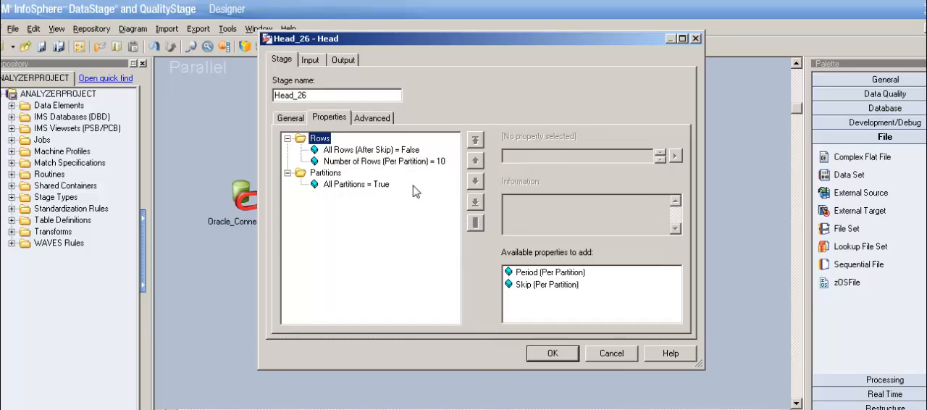
left_click(540, 273)
double_click(539, 273)
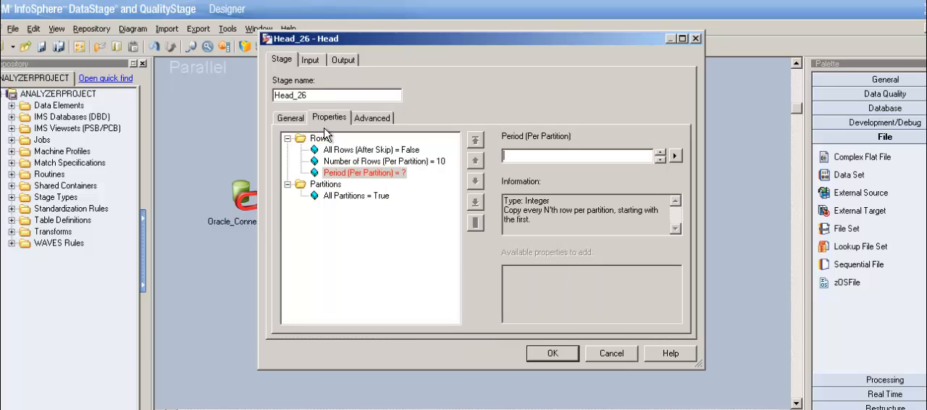
left_click(319, 139)
left_click(542, 273)
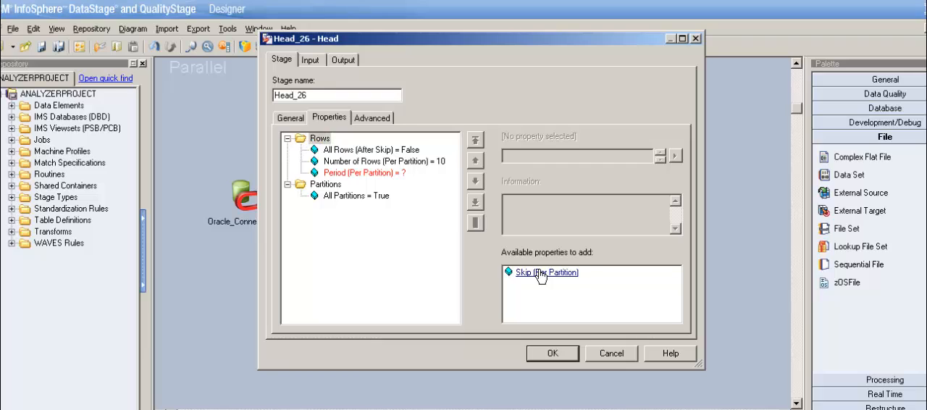
double_click(542, 273)
- Read the description of Period (Per Partition) and set Skip (Per Partition) to 10
left_click(364, 176)
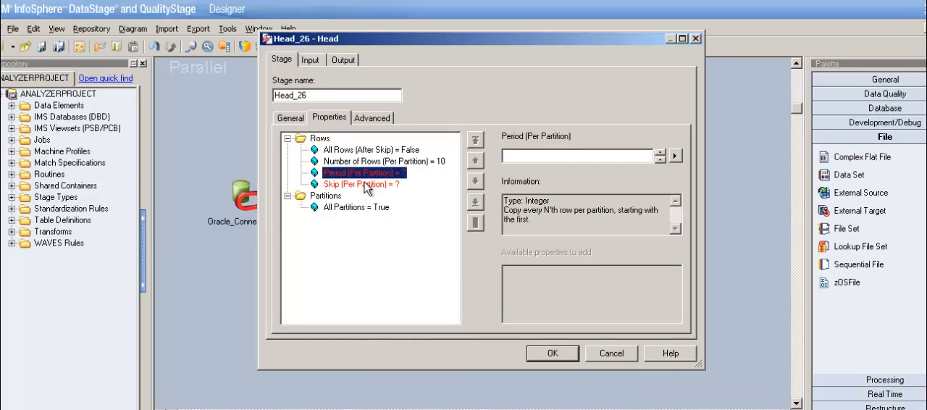
key("Down")
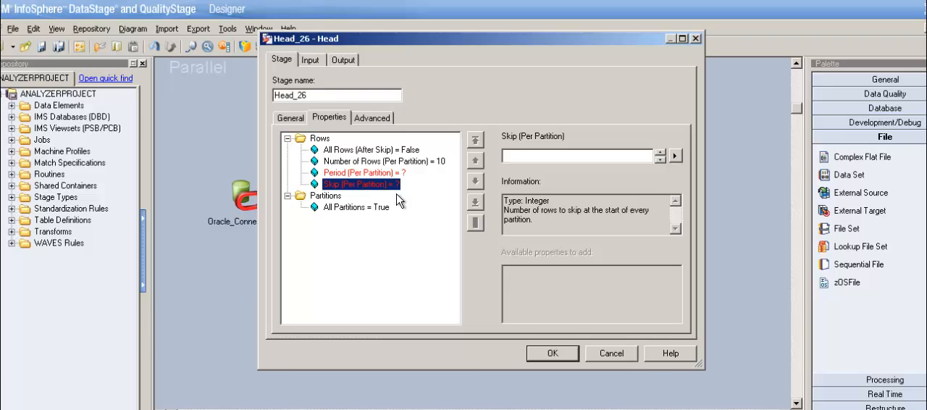
left_click(545, 161)
type("10")
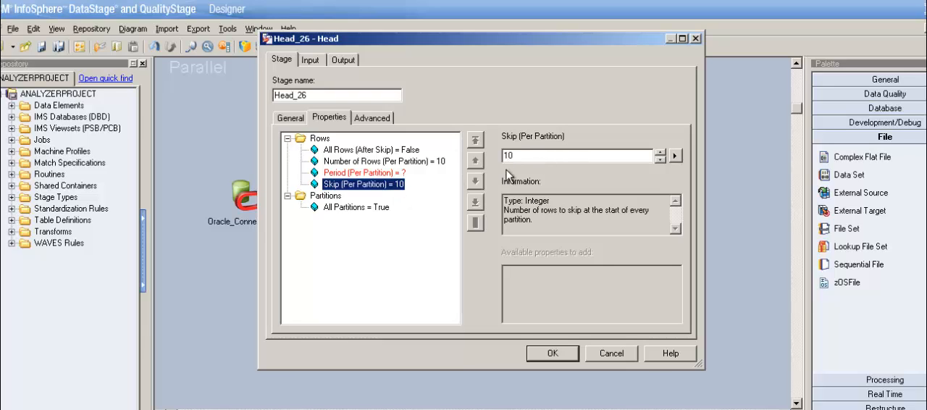
left_click_drag(527, 163, 510, 163)
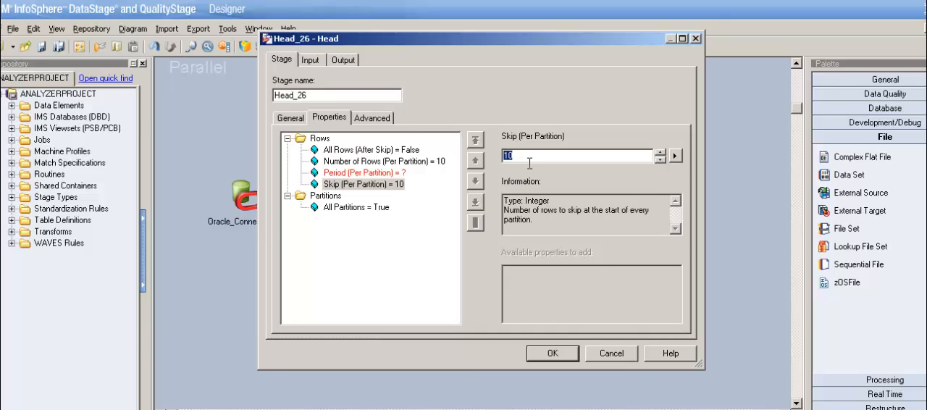
left_click(527, 161)
mouse_move(519, 163)
left_mouse_down()
mouse_move(535, 162)
mouse_move(509, 165)
left_mouse_up()
left_click(530, 163)
- Set All Rows (After Skip) to True and check the Skip (Per Partition) value
left_click(419, 155)
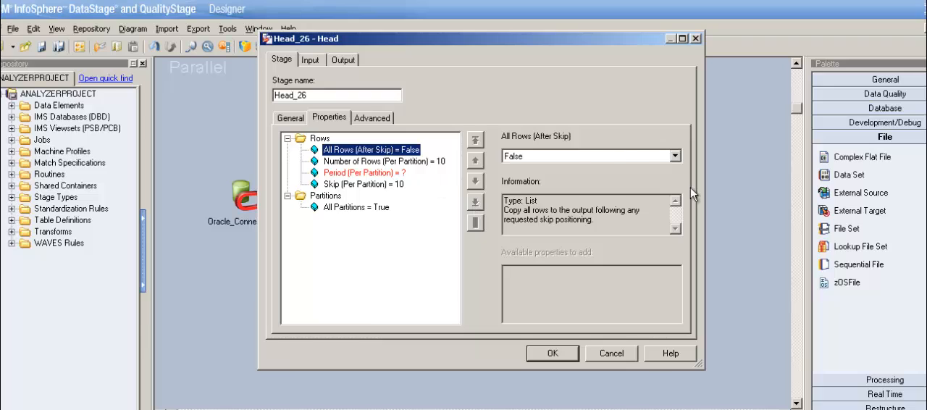
left_click(675, 156)
left_click(673, 172)
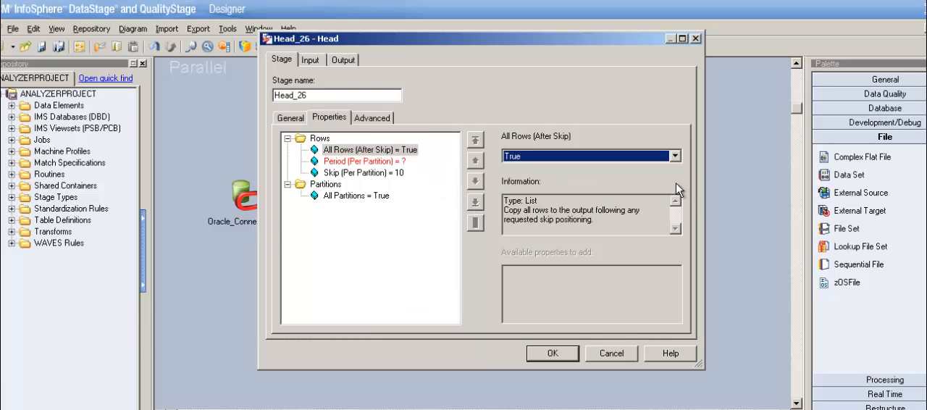
left_click(386, 176)
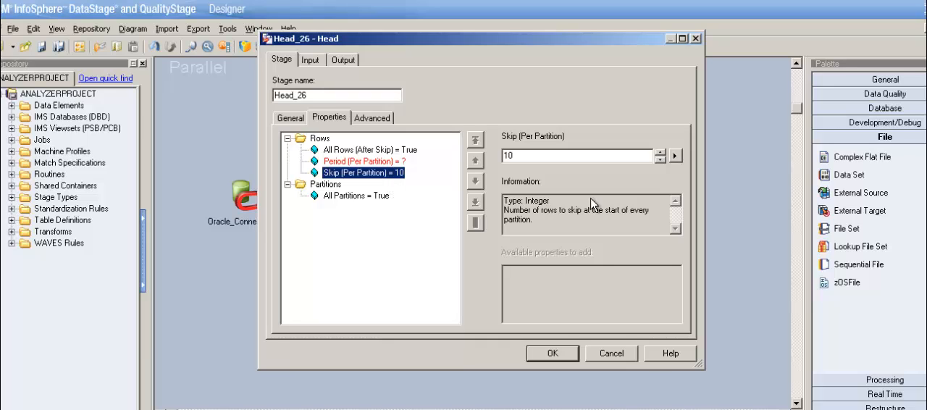
left_click_drag(554, 157, 507, 161)
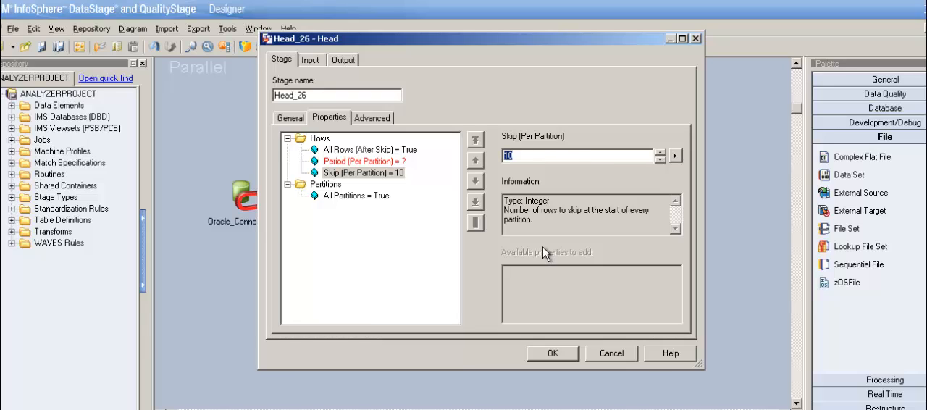
- Set the Period (Per Partition) to 2
left_click(399, 161)
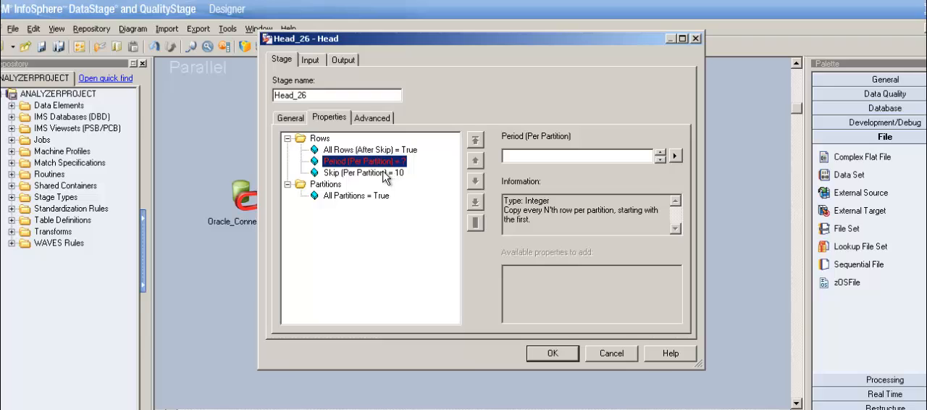
left_click(555, 157)
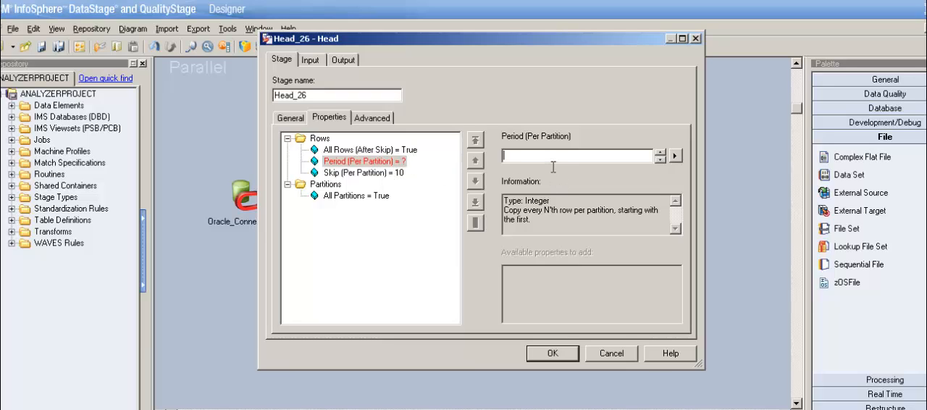
type("2")
left_click(411, 178)
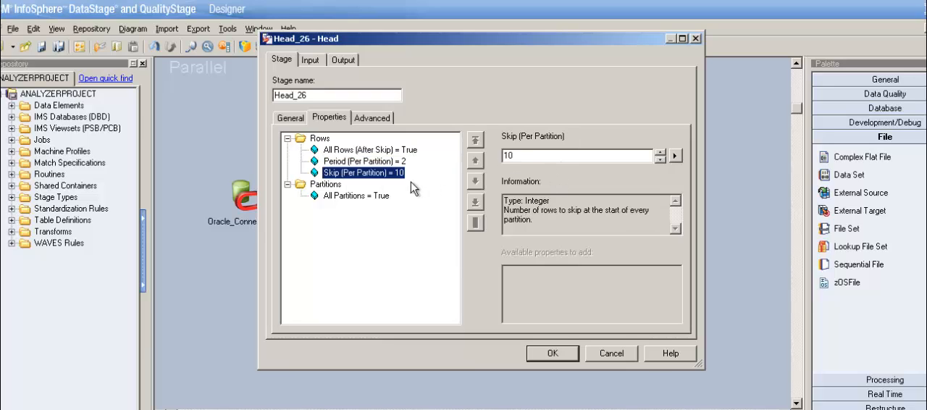
- Review the Period (Per Partition) property together with the All Rows (After Skip) setting
left_click(401, 165)
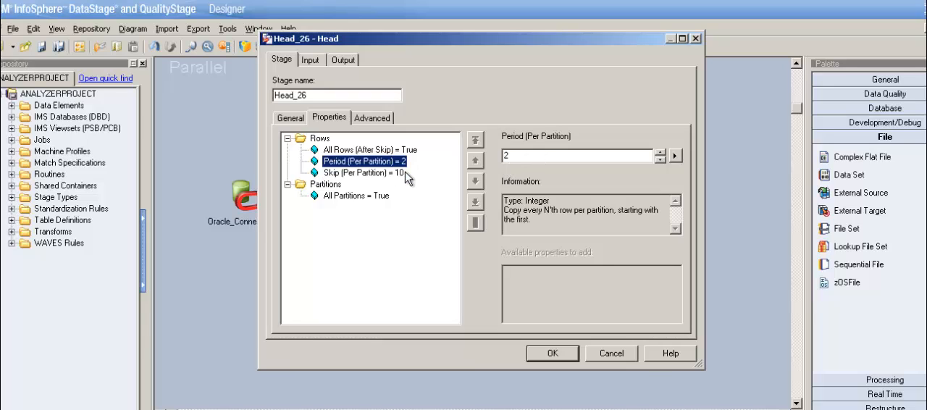
left_click(515, 158)
double_click(512, 158)
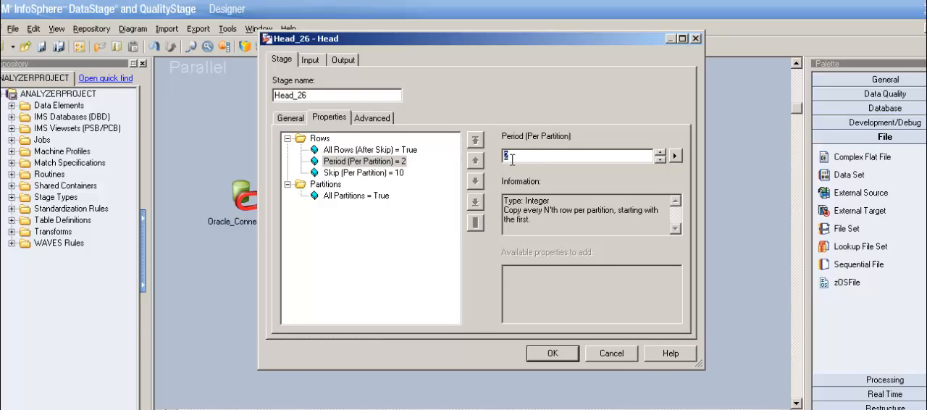
left_click(402, 153)
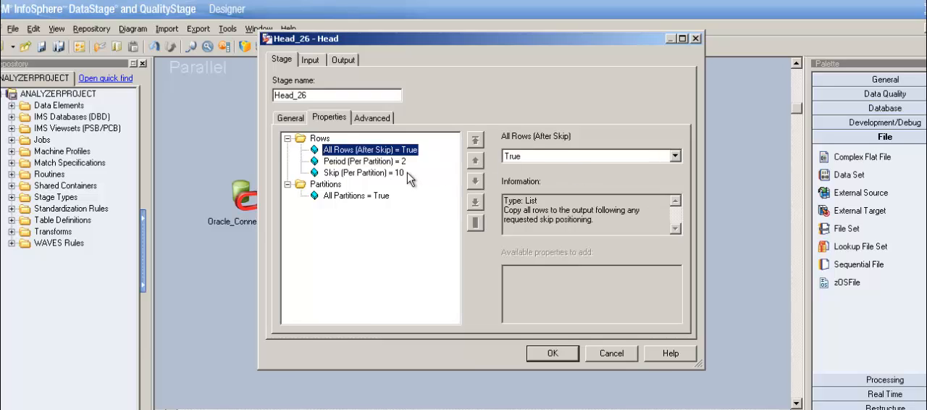
key("Down")
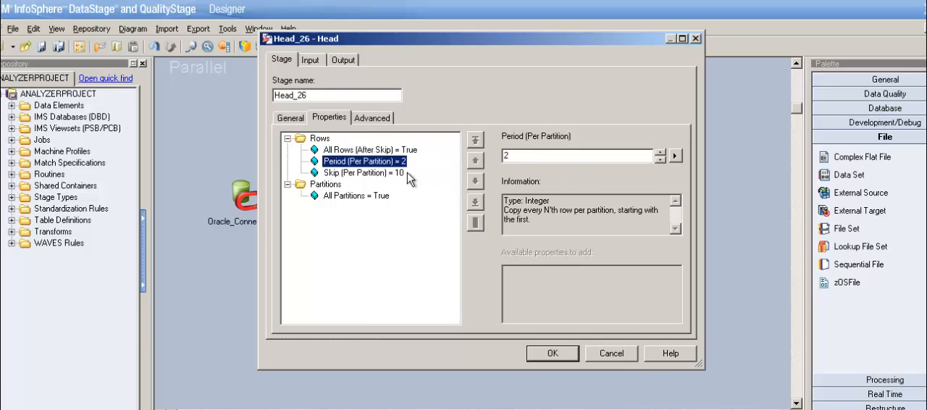
left_click(521, 160)
double_click(510, 157)
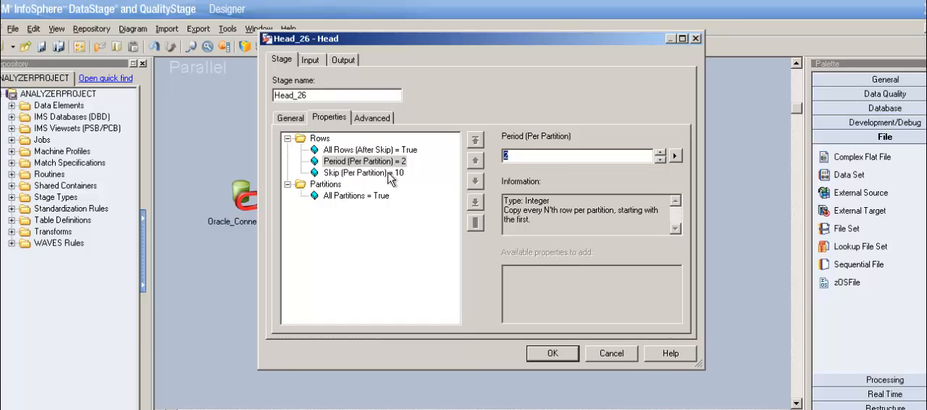
- Set the Skip (Per Partition) to 2
left_click(402, 173)
left_click(538, 165)
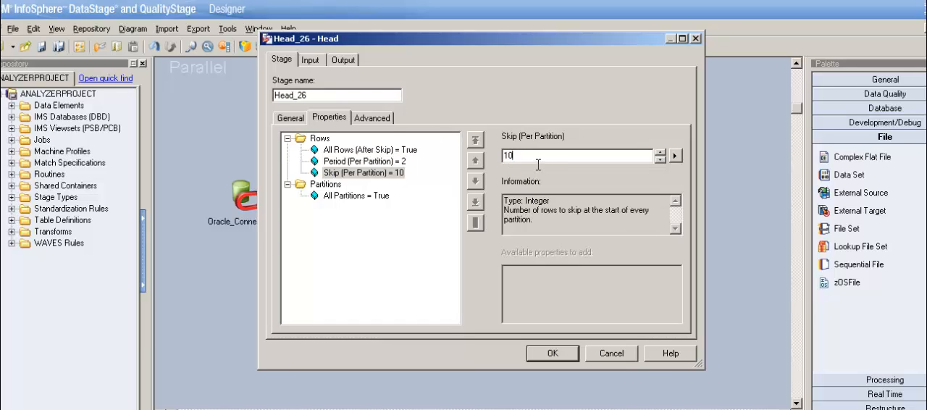
key("BackSpace")
key("BackSpace")
type("2")
left_click(388, 168)
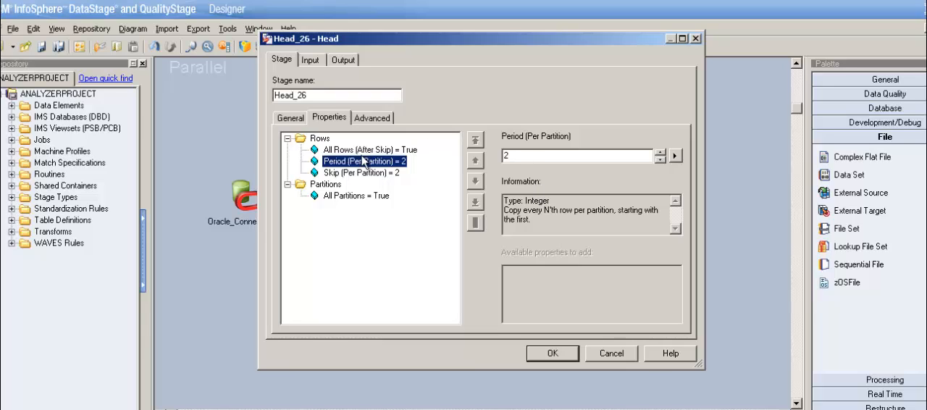
- Check the Rows and Partitions categories for addable properties and set All Partitions to False
left_click(340, 187)
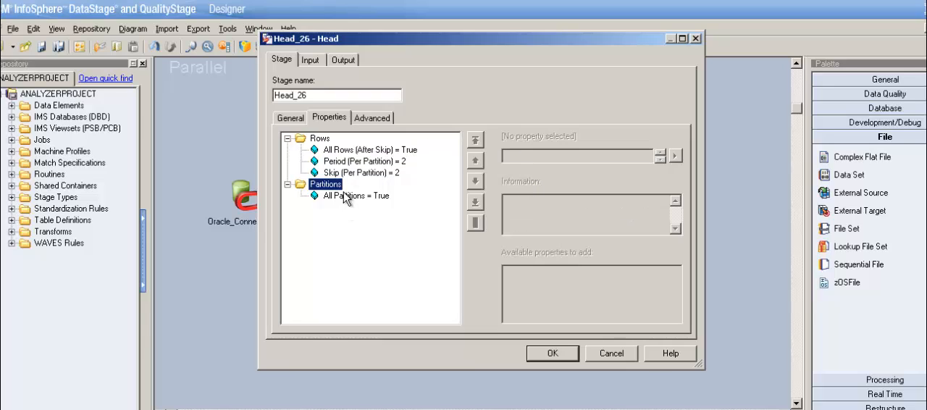
left_click(320, 139)
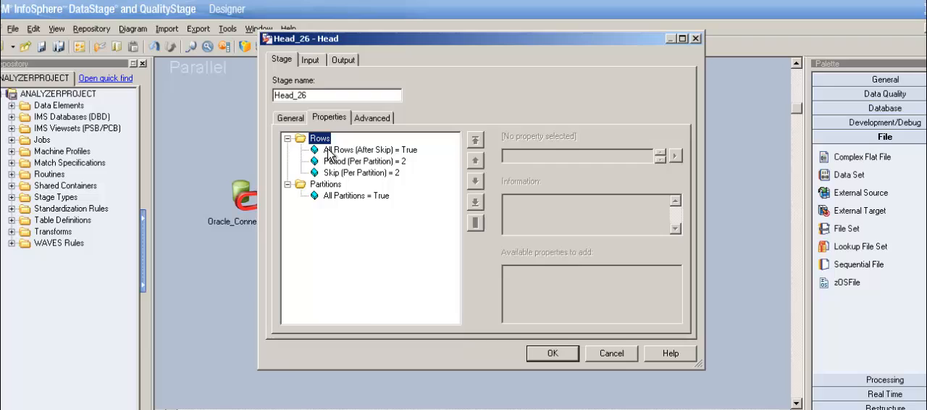
left_click(339, 187)
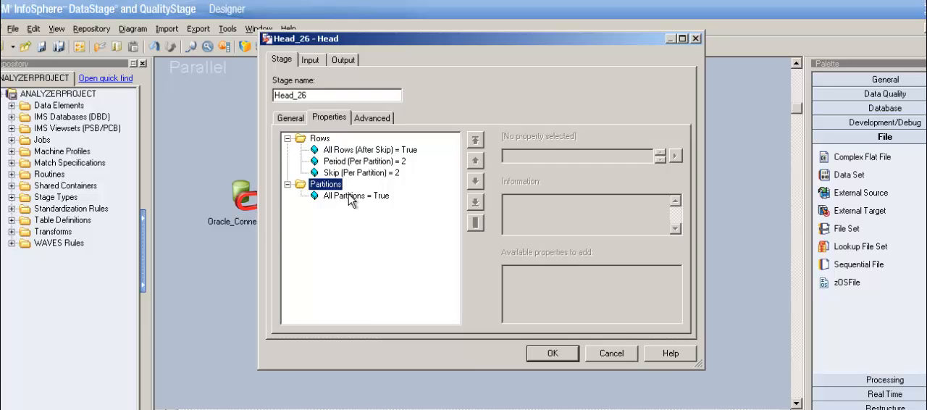
left_click(372, 201)
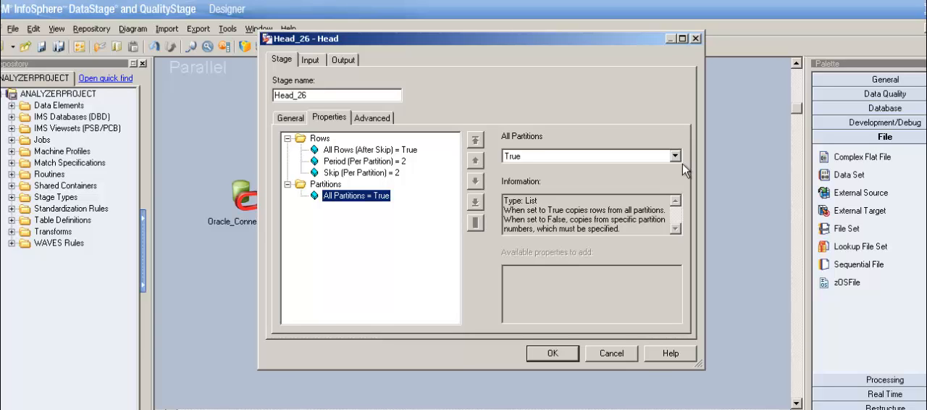
left_click(674, 156)
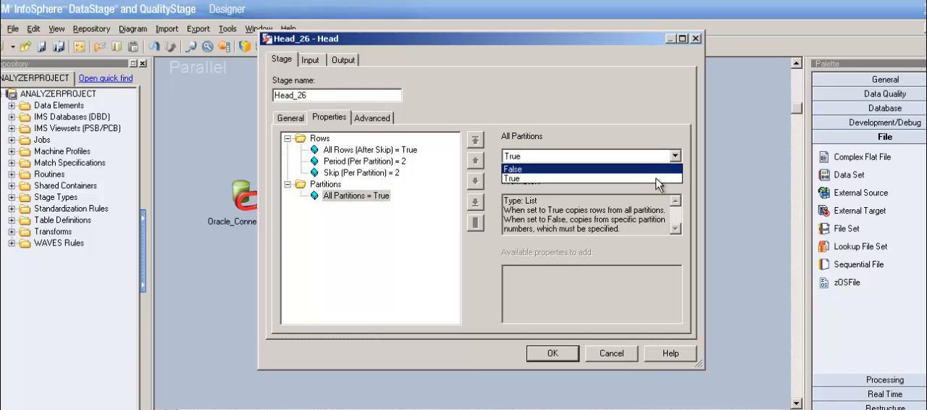
left_click(656, 177)
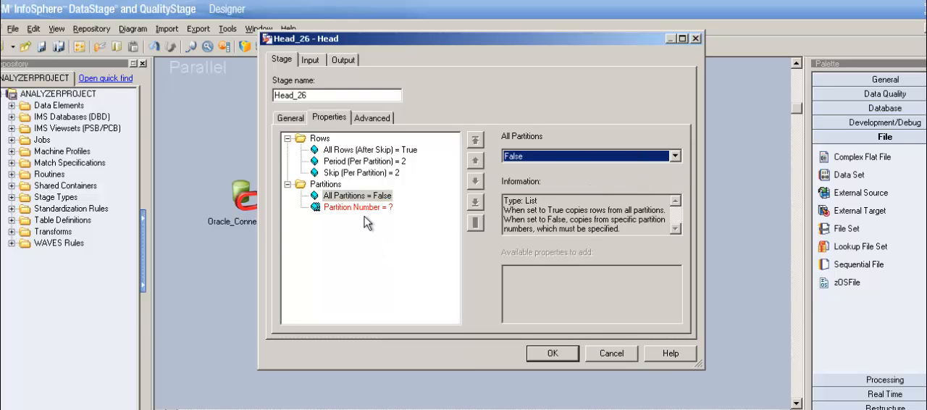
- Keep All Partitions at False and set the Partition Number of the Head stage to 0
left_click(358, 207)
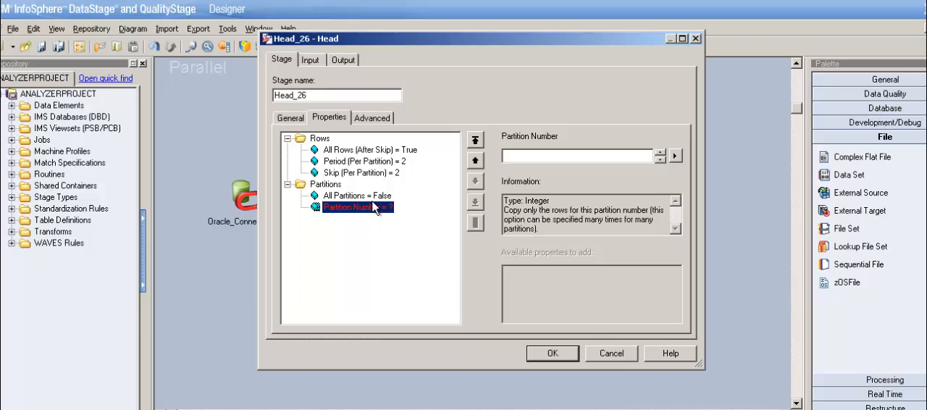
left_click(373, 197)
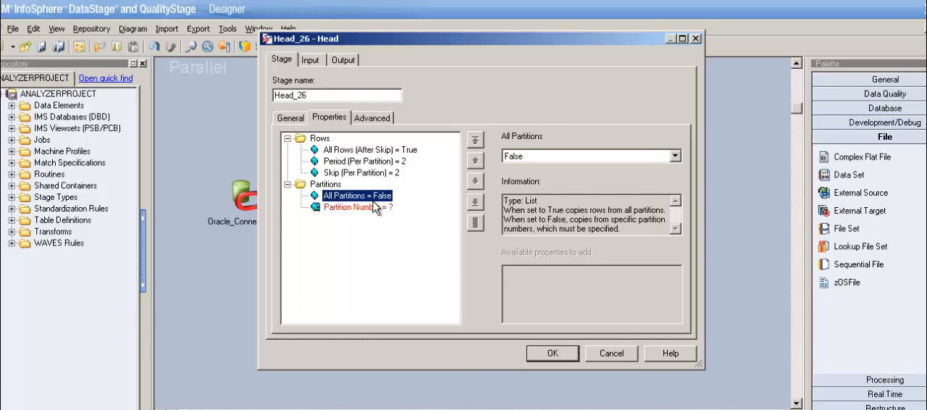
left_click(678, 158)
left_click(686, 166)
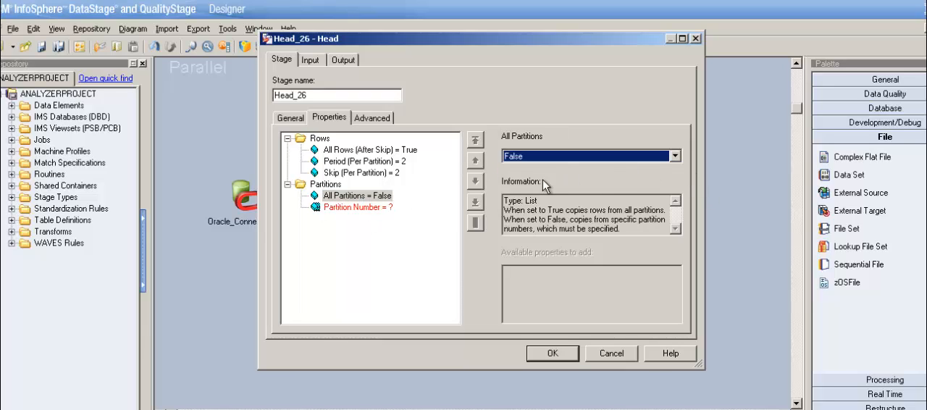
left_click(388, 207)
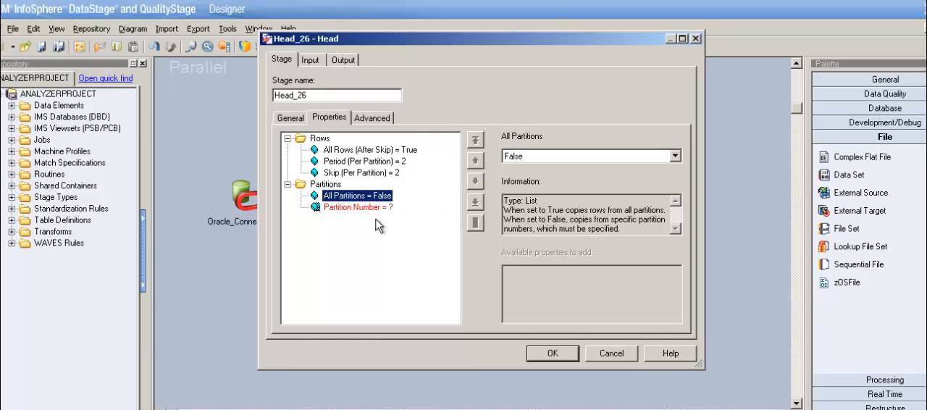
left_click(377, 217)
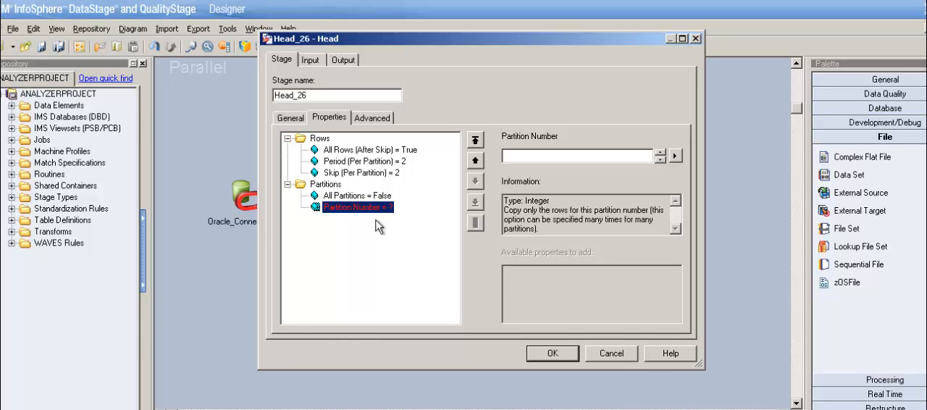
left_click(543, 158)
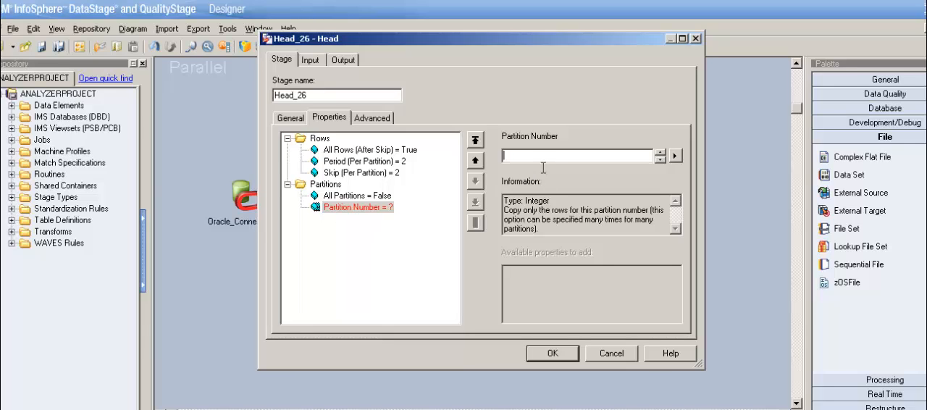
type("0")
- Review the Partition Number property together with the All Partitions setting
left_click(380, 197)
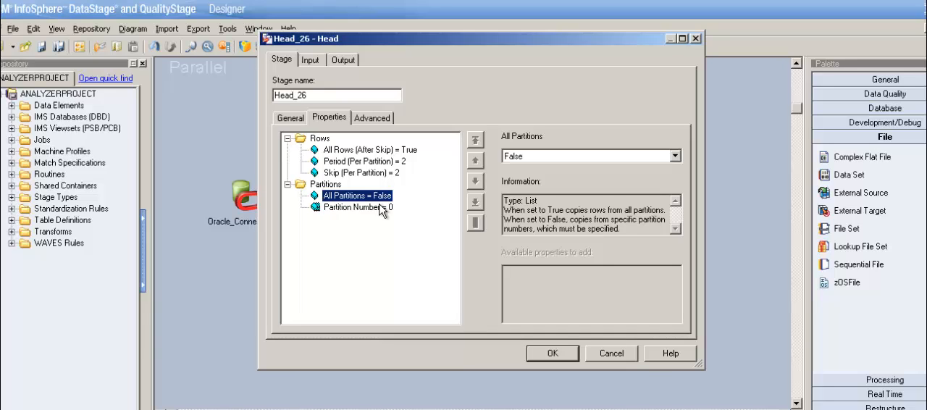
left_click(379, 210)
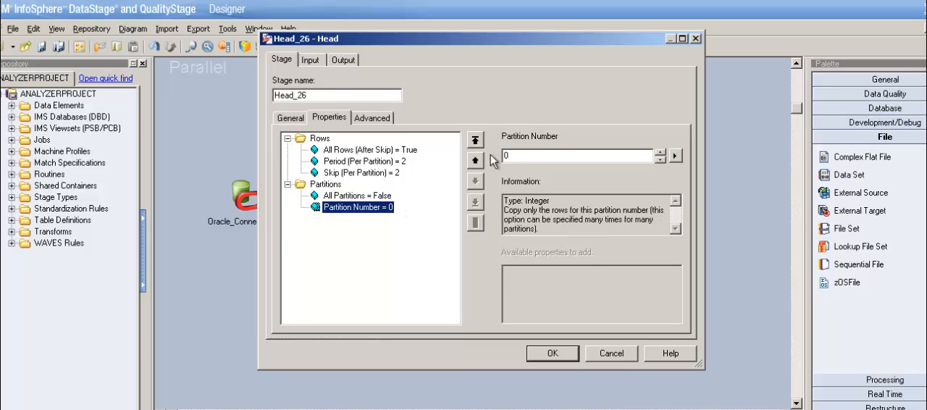
left_click(539, 161)
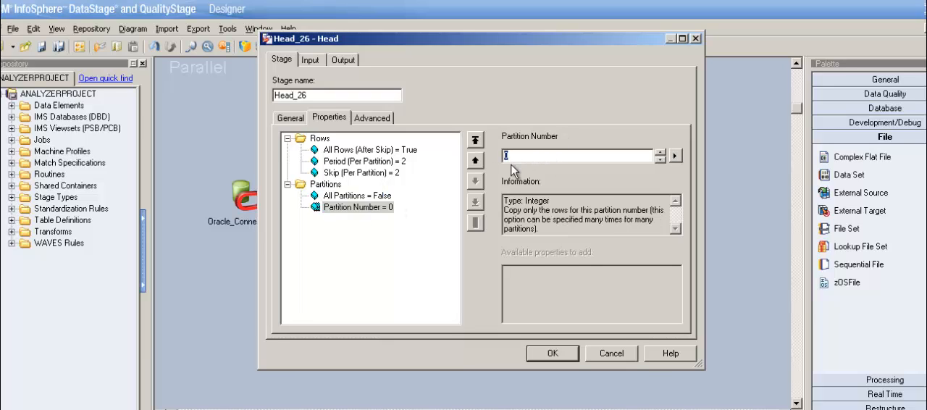
left_click(532, 163)
left_click(371, 198)
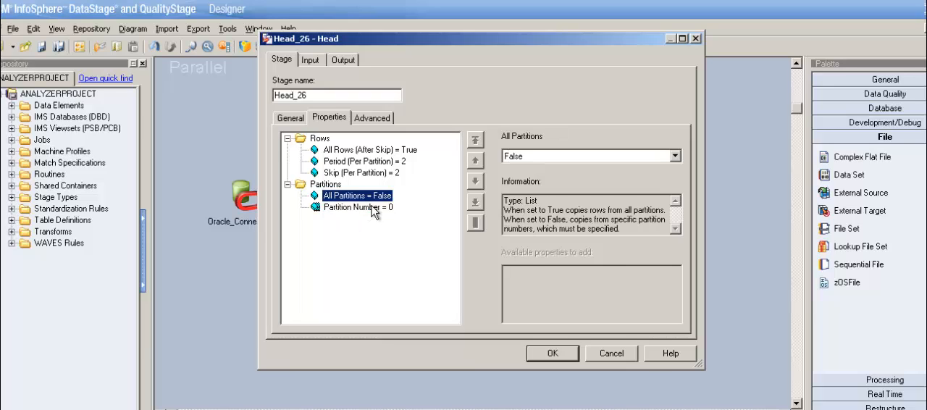
left_click(355, 209)
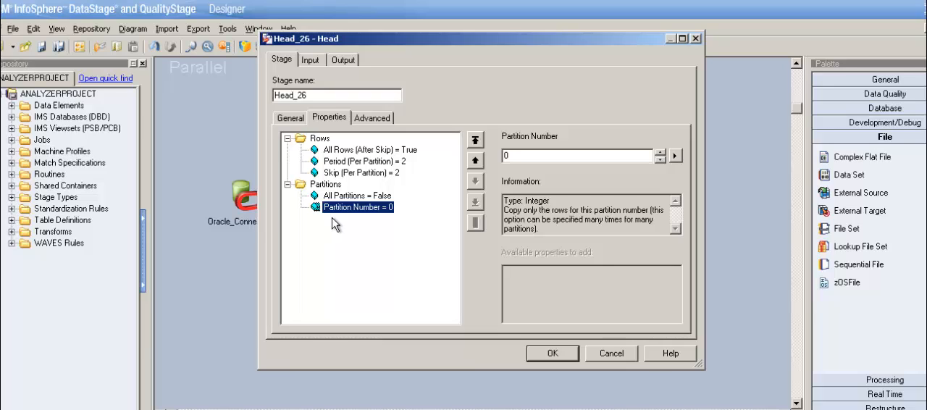
- Add two more Partition Number properties to the Partitions category of the Head stage
left_click(335, 186)
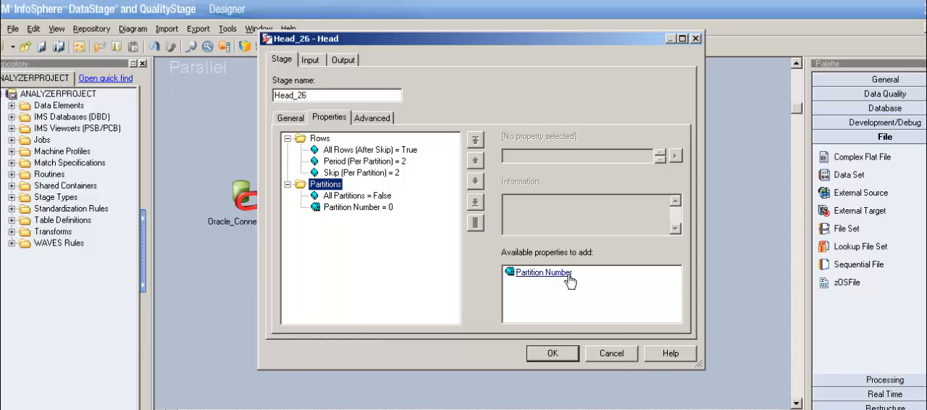
left_click(545, 274)
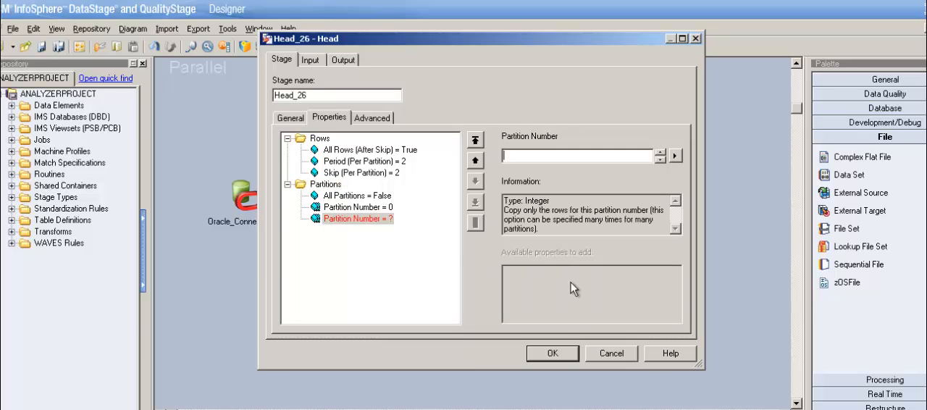
left_click(339, 187)
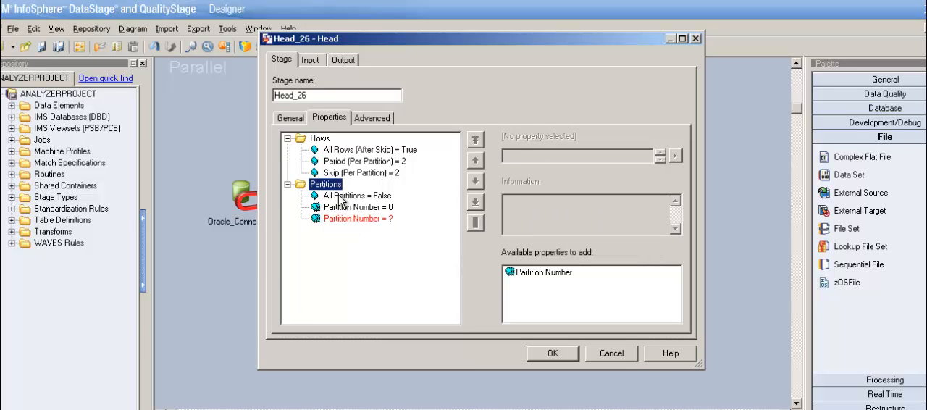
left_click(564, 290)
left_click(550, 273)
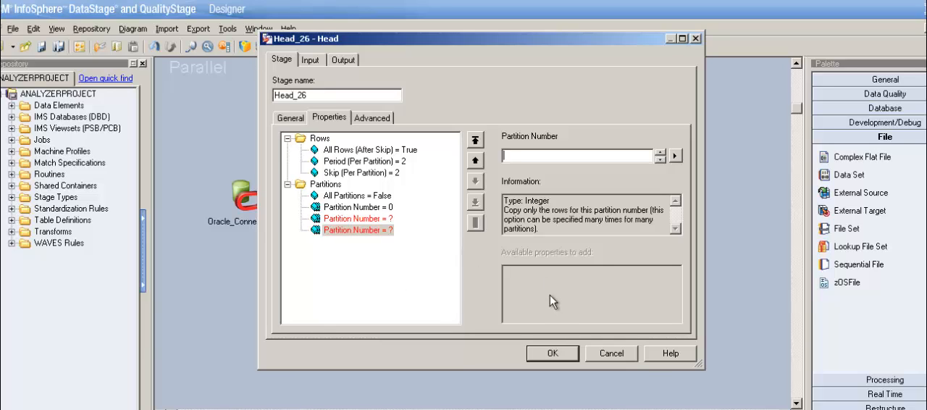
left_click(376, 211)
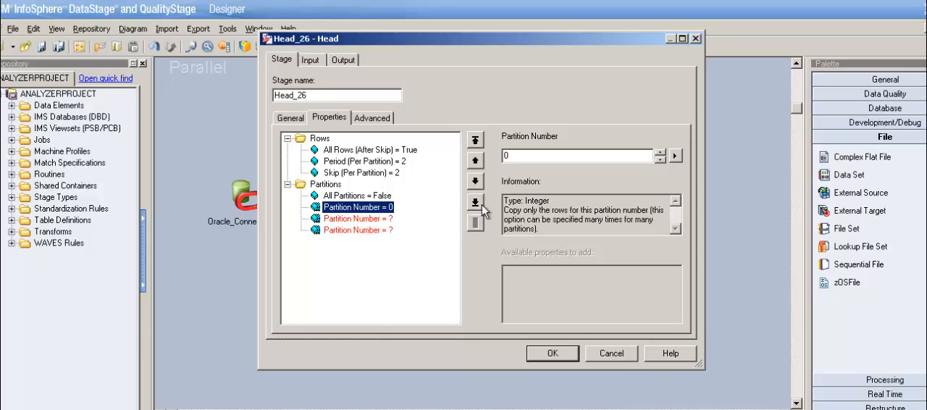
- Accept the Head stage settings and fill in the Oracle Connector's connection with server oracle, the username and the password
left_click(321, 62)
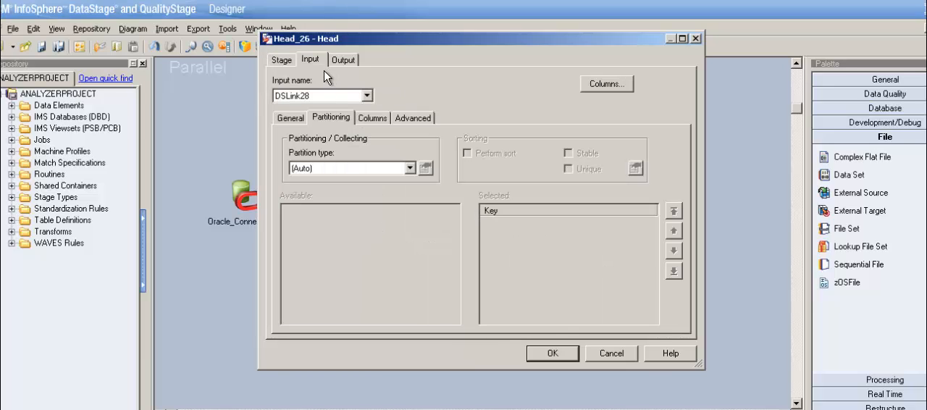
left_click(568, 359)
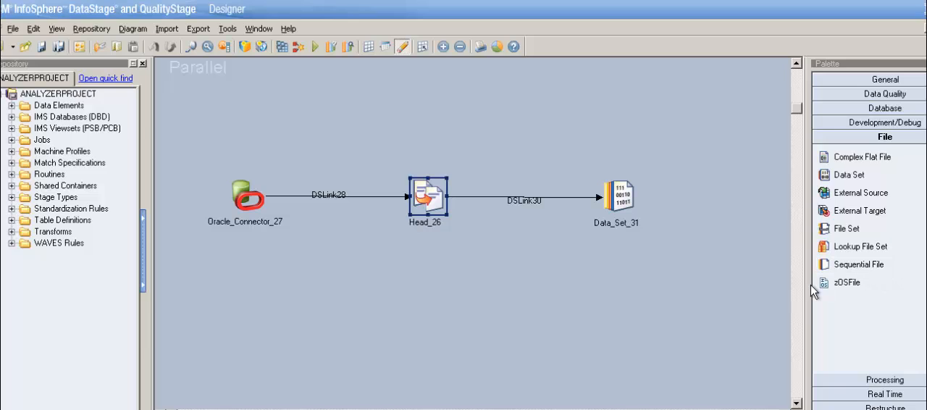
double_click(258, 202)
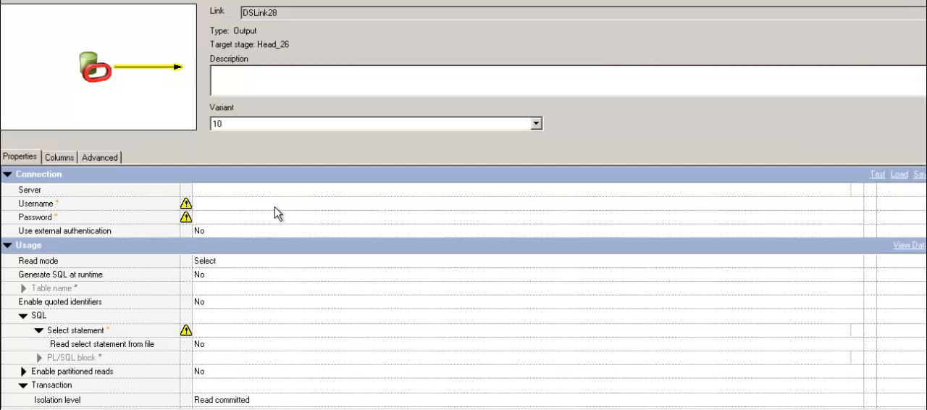
left_click(285, 192)
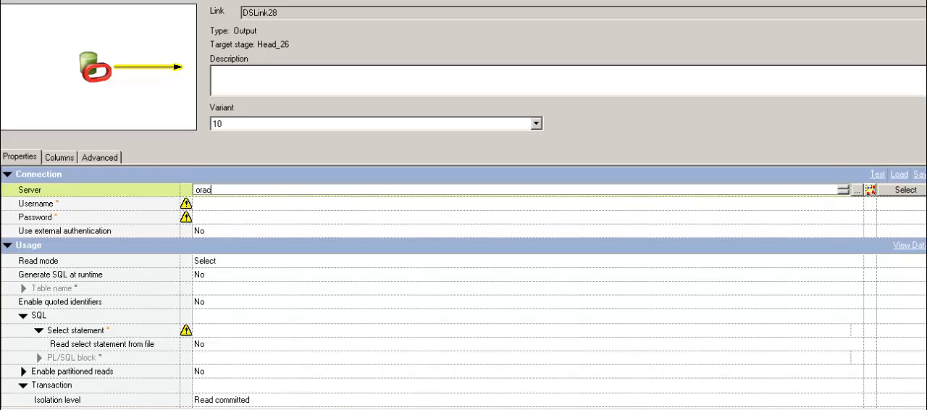
left_click(247, 209)
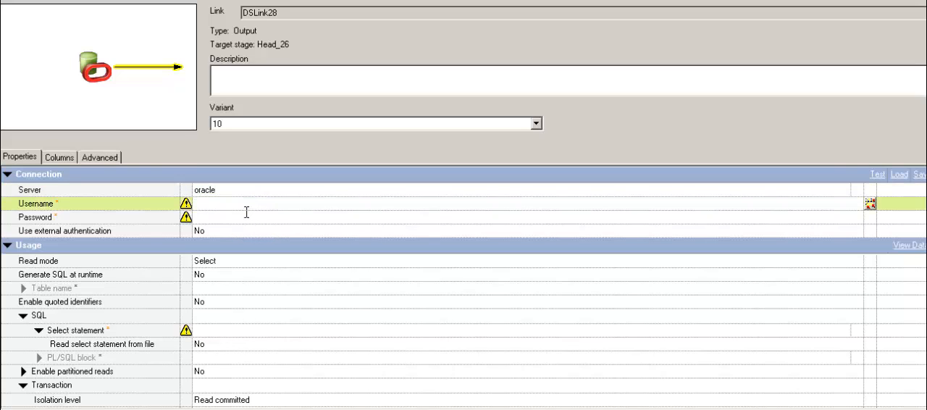
type("scott")
key("Tab")
type("t")
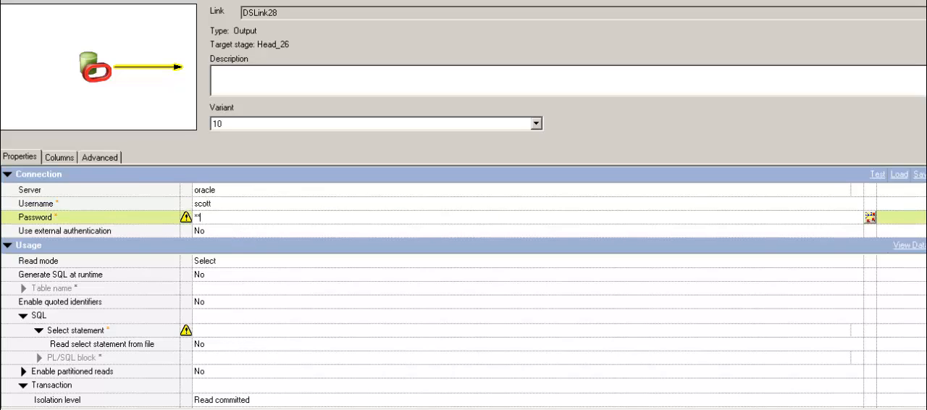
- Set Generate SQL at runtime to Yes and enter emp as the table name
left_click(232, 273)
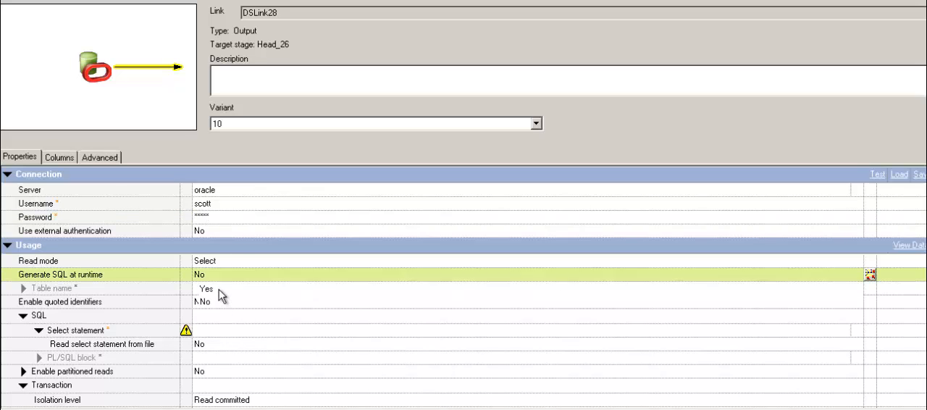
left_click(219, 290)
key("Tab")
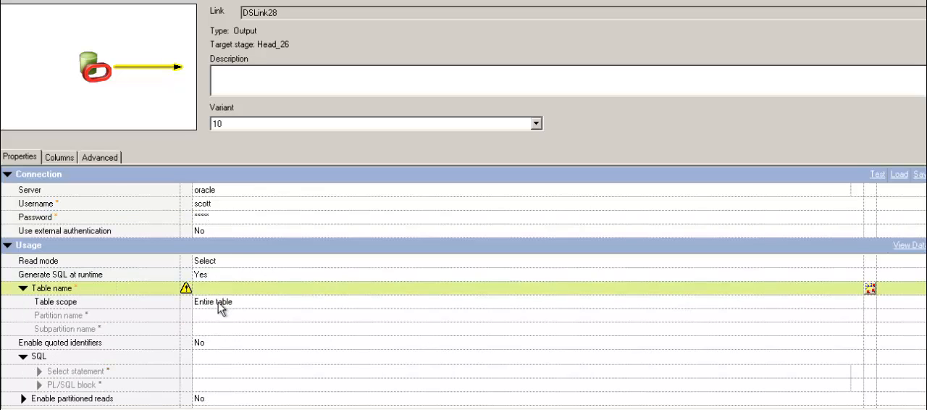
type("emp")
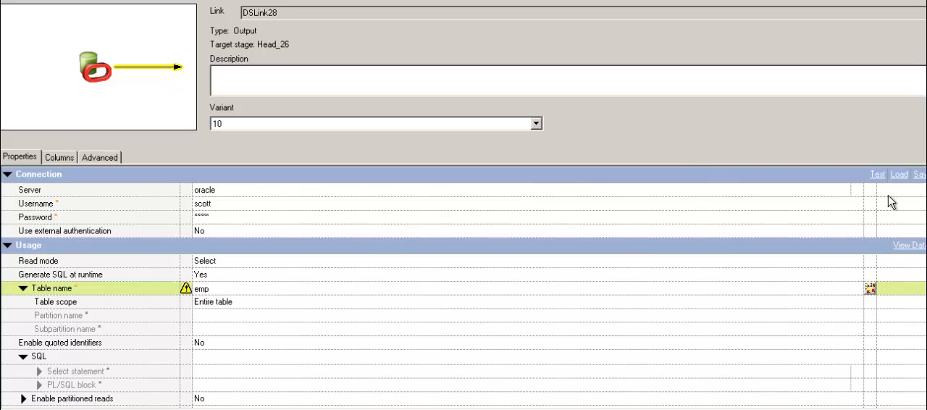
- Test the Oracle connection and preview the emp table's data, closing the connector when finished
left_click(888, 181)
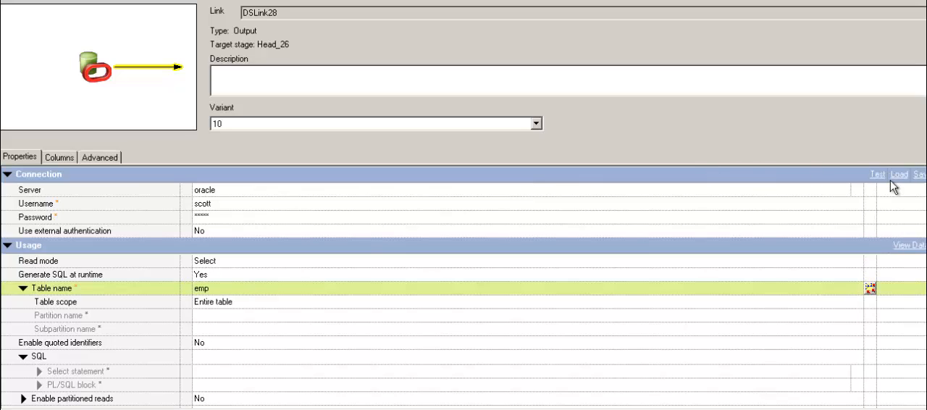
left_click(499, 254)
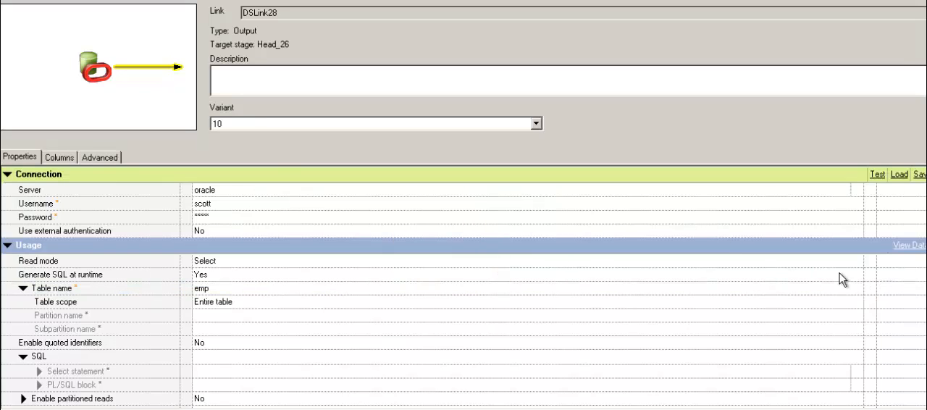
left_click(911, 247)
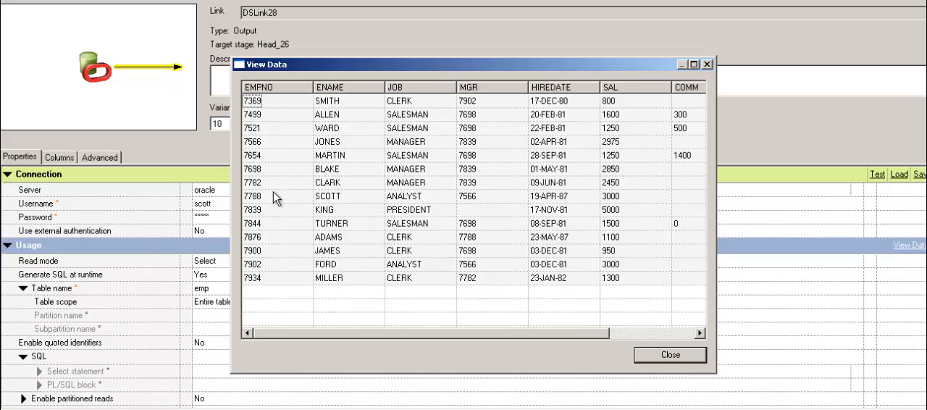
left_click(704, 361)
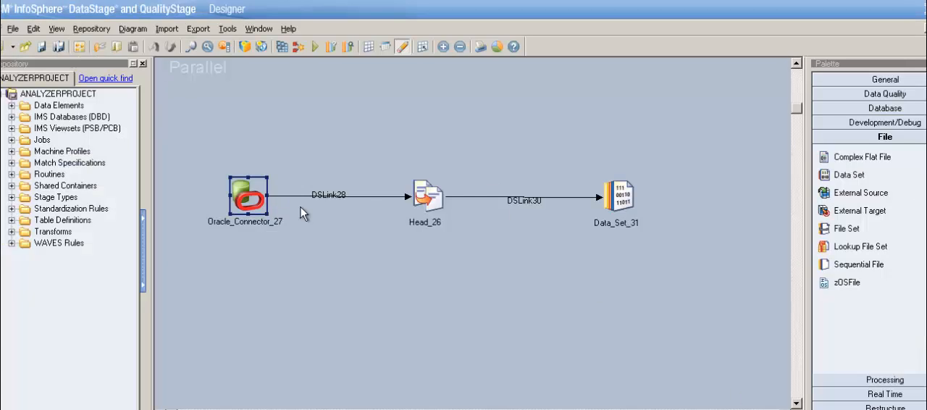
- Reset all sub-properties of the Head stage's Rows category to their defaults
double_click(427, 207)
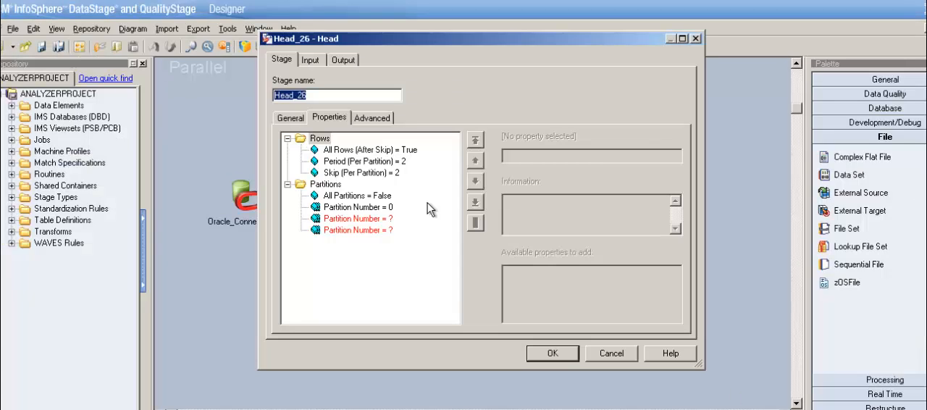
right_click(320, 138)
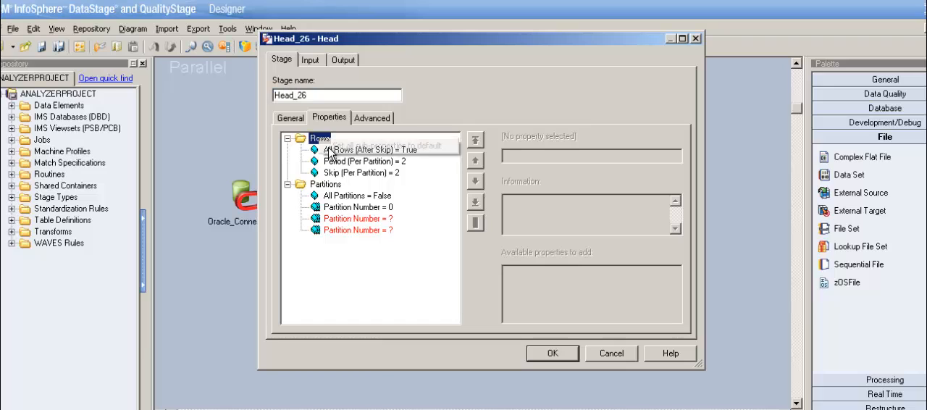
left_click(346, 146)
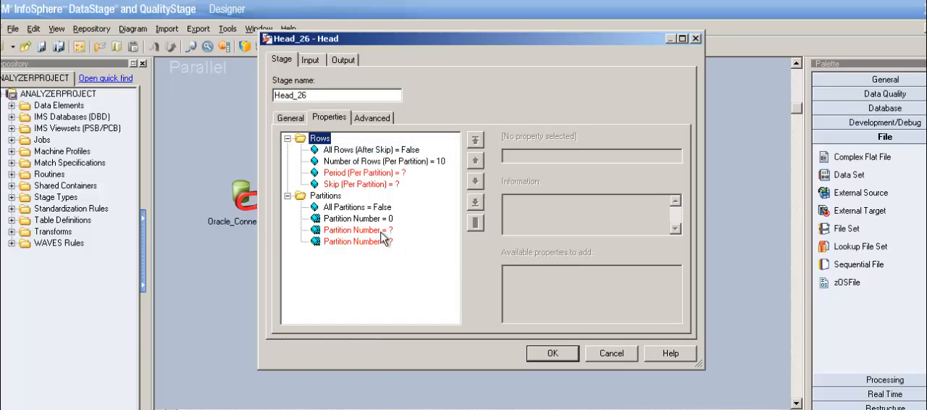
- Remove the surplus Partition Number properties from the Head stage's Partitions category, keeping just one
left_click(355, 219)
right_click(349, 222)
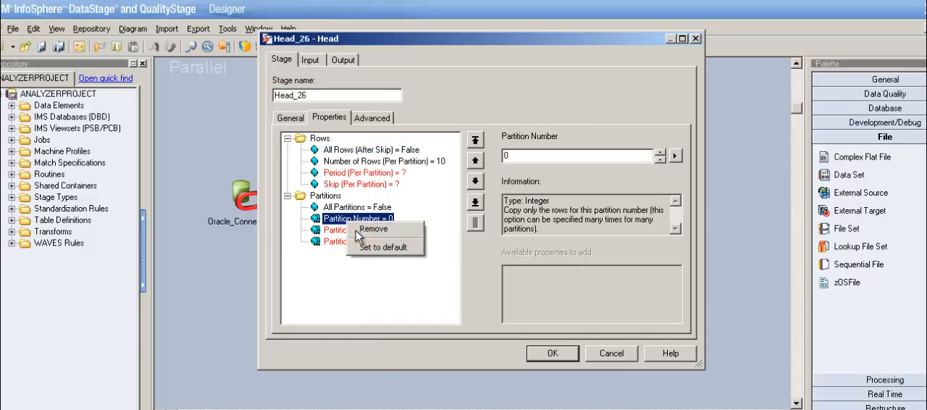
left_click(371, 232)
left_click(355, 218)
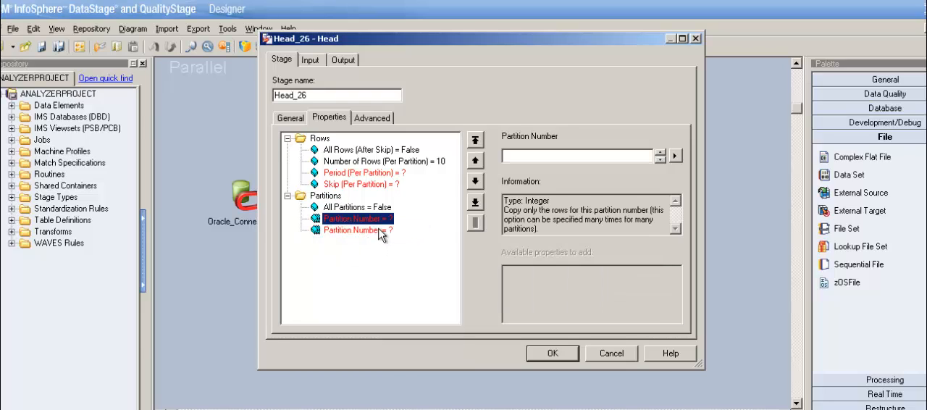
right_click(370, 221)
left_click(393, 244)
right_click(369, 219)
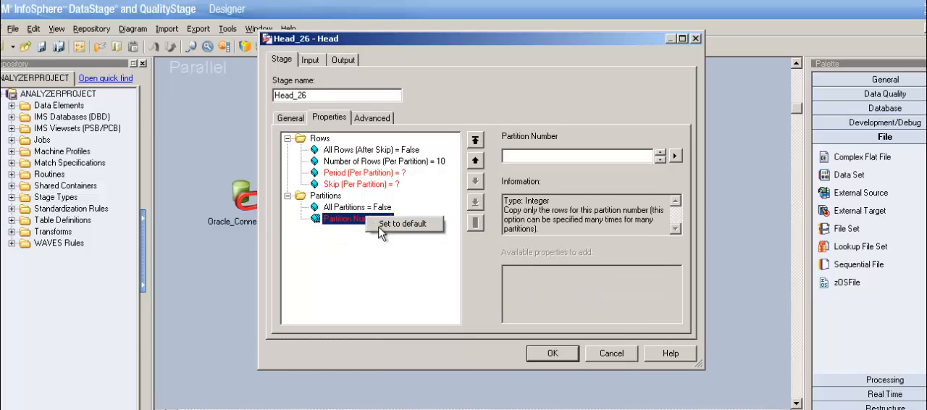
left_click(391, 241)
- Remove the Period and Skip (Per Partition) properties from the Head stage's Rows category and accept the stage settings
right_click(372, 173)
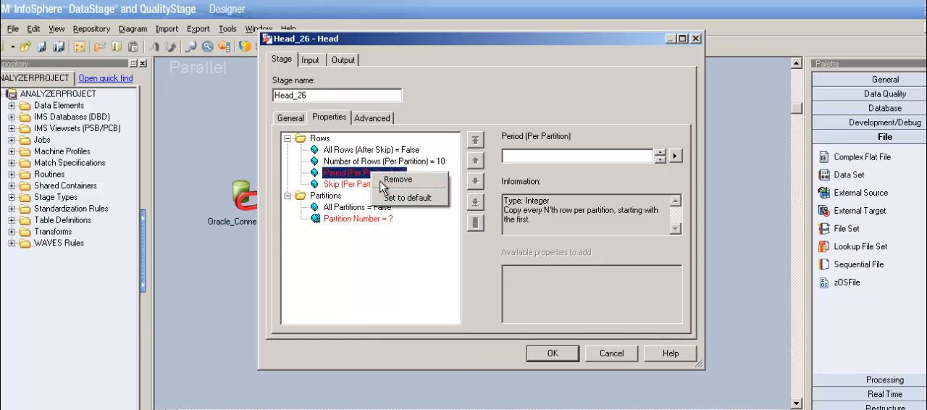
left_click(395, 179)
right_click(369, 173)
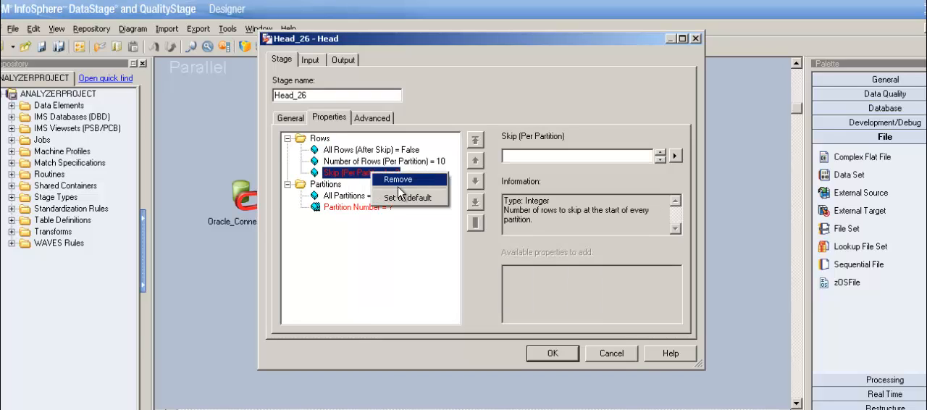
left_click(397, 179)
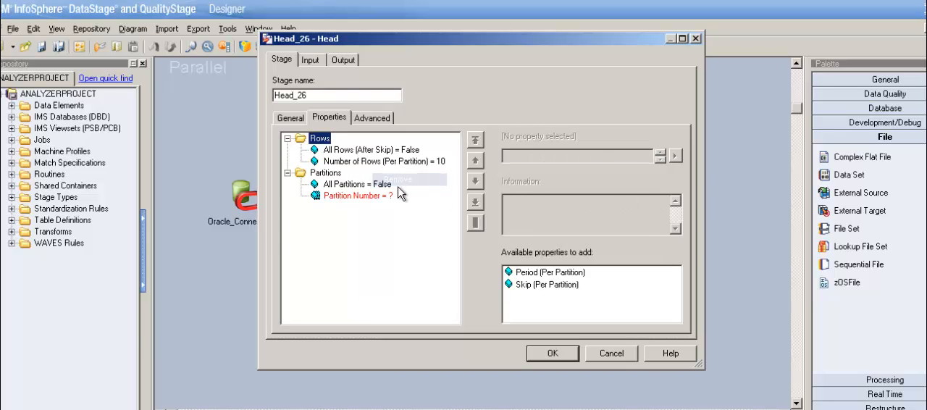
left_click(319, 63)
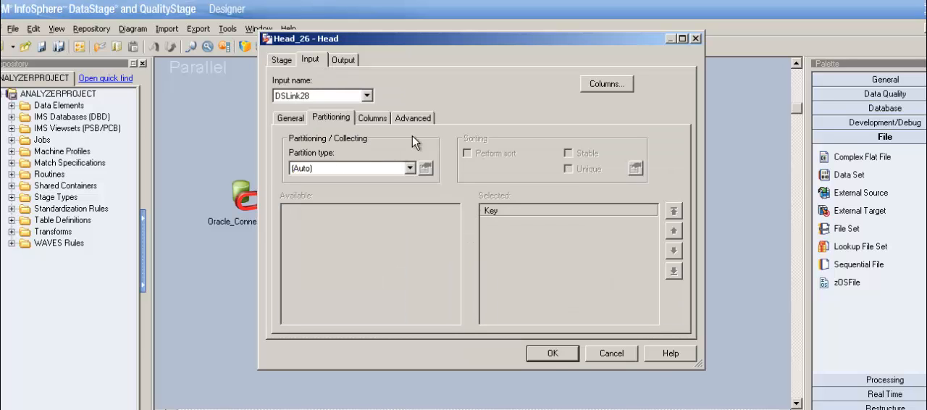
left_click(572, 359)
- Load all columns of the EMP table definition from ORAOCI9 into the Oracle Connector's output link and accept the connector settings
double_click(250, 197)
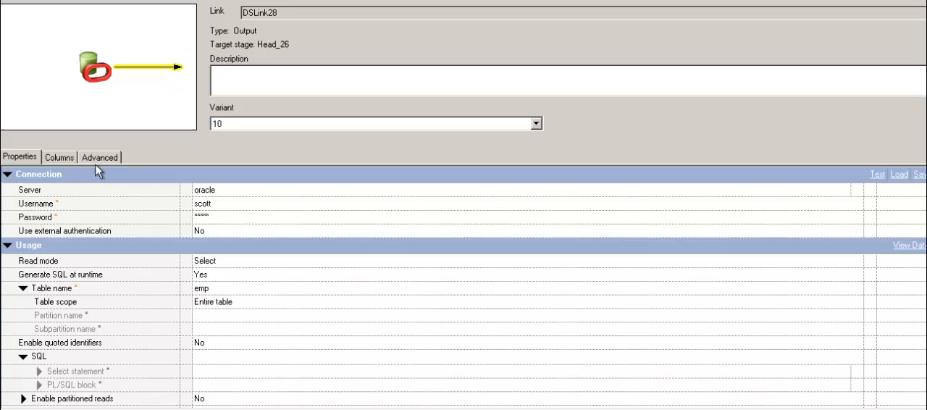
left_click(72, 158)
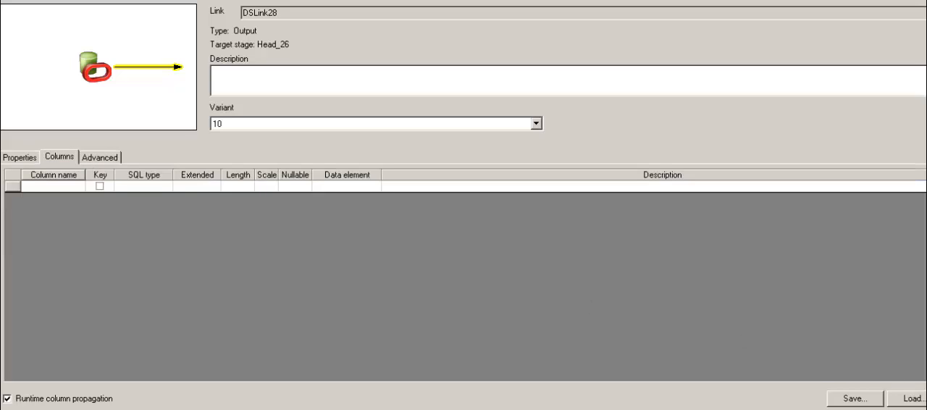
left_click(914, 399)
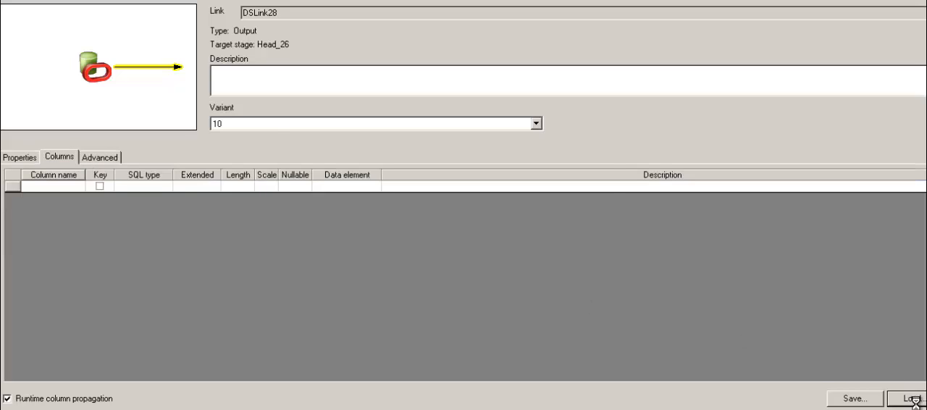
left_click(384, 191)
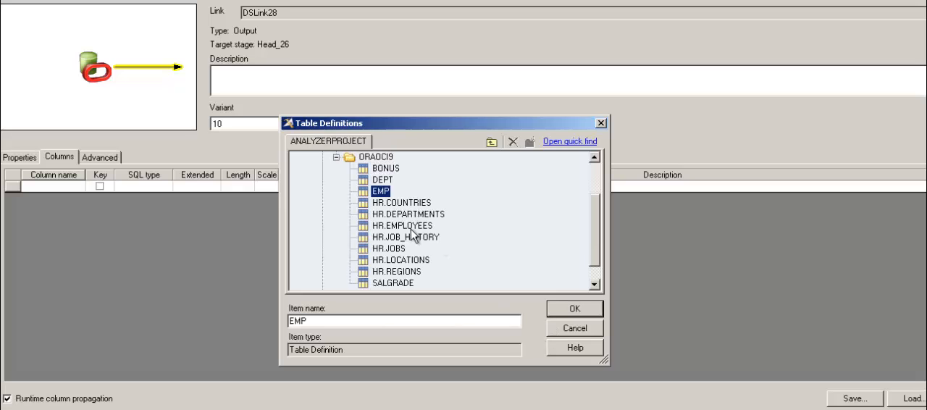
left_click(577, 312)
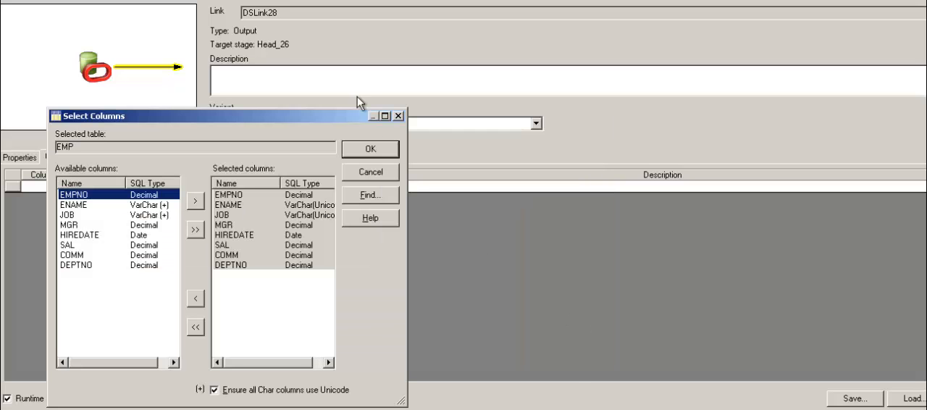
left_click(381, 152)
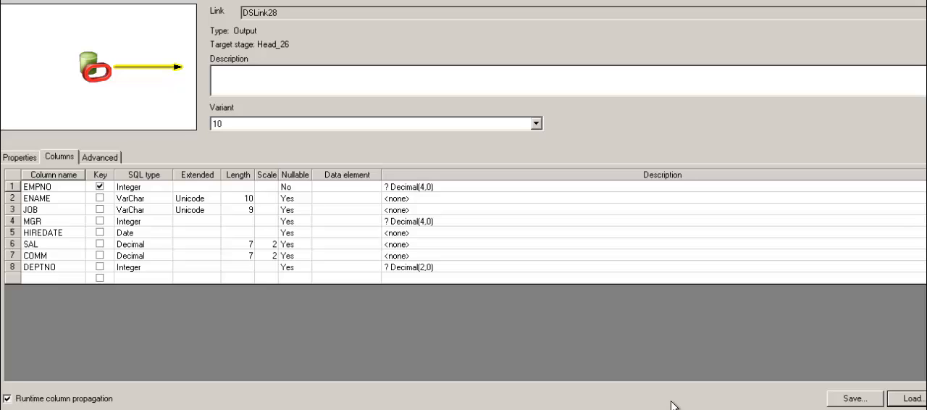
left_click(804, 409)
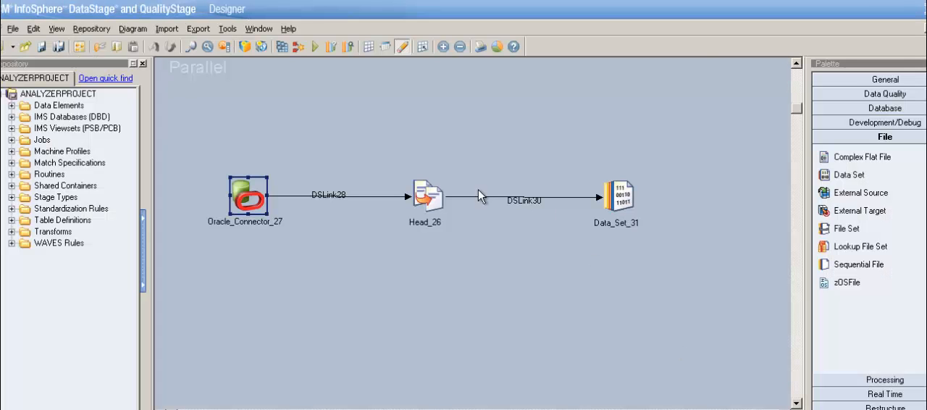
- Reopen the Head stage, check the input link's available columns, and set Number of Rows (Per Partition) to 4
double_click(427, 197)
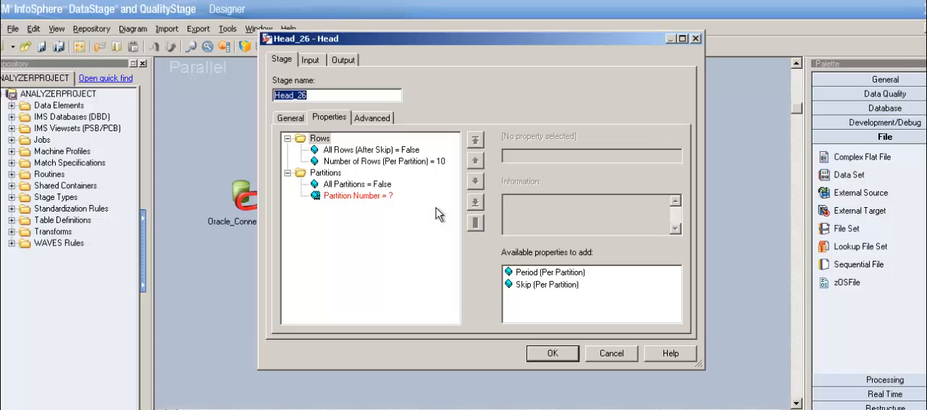
left_click(312, 61)
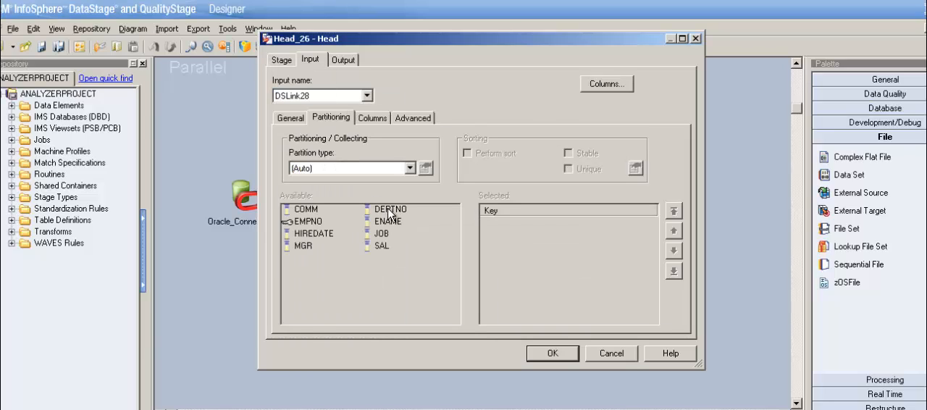
left_click(288, 62)
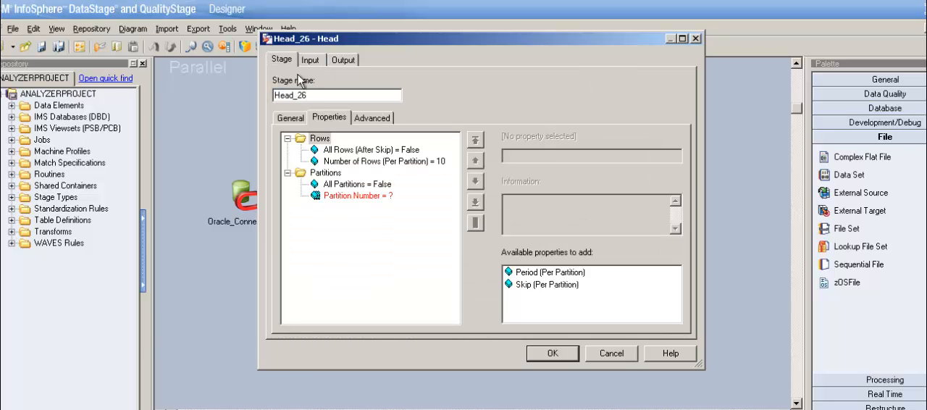
left_click(402, 151)
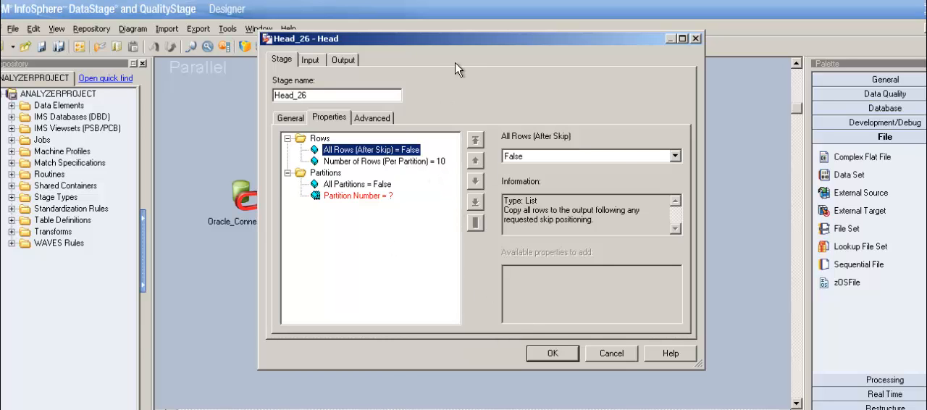
left_click_drag(469, 39, 567, 72)
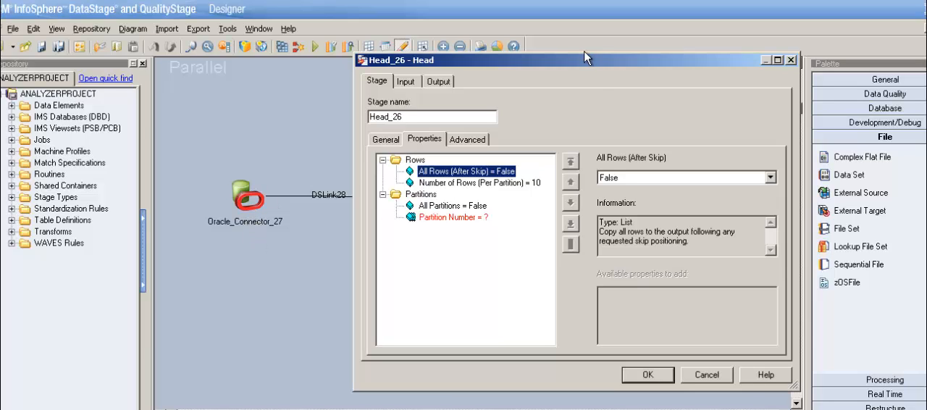
left_click_drag(594, 67, 462, 50)
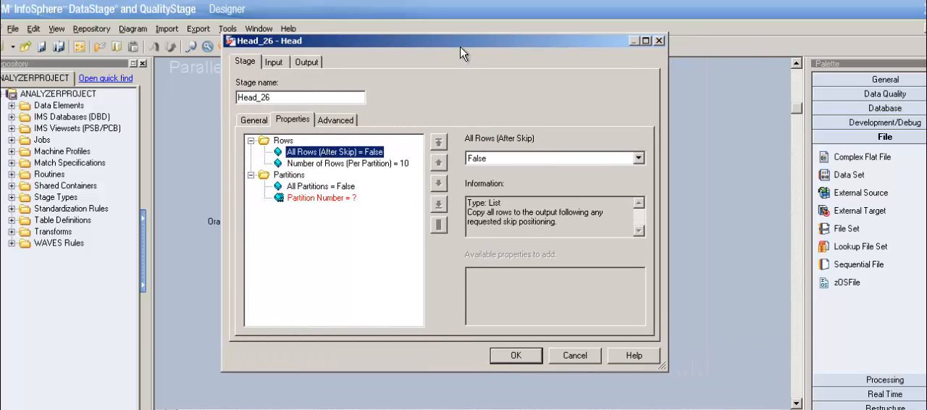
left_click(406, 170)
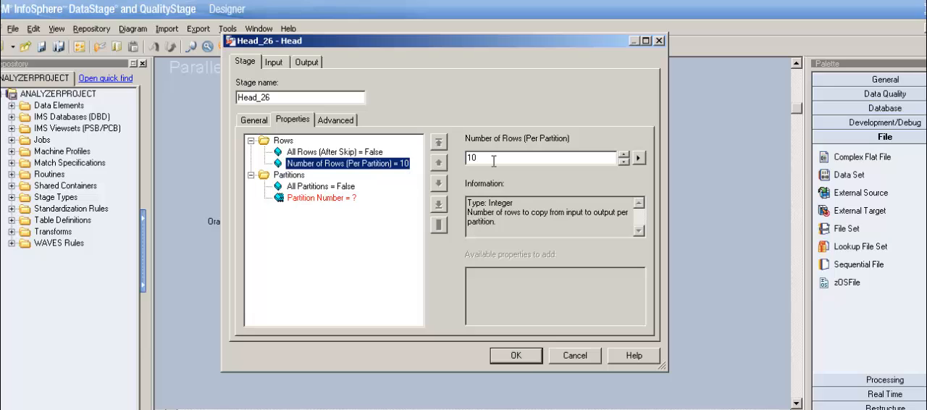
key("Up")
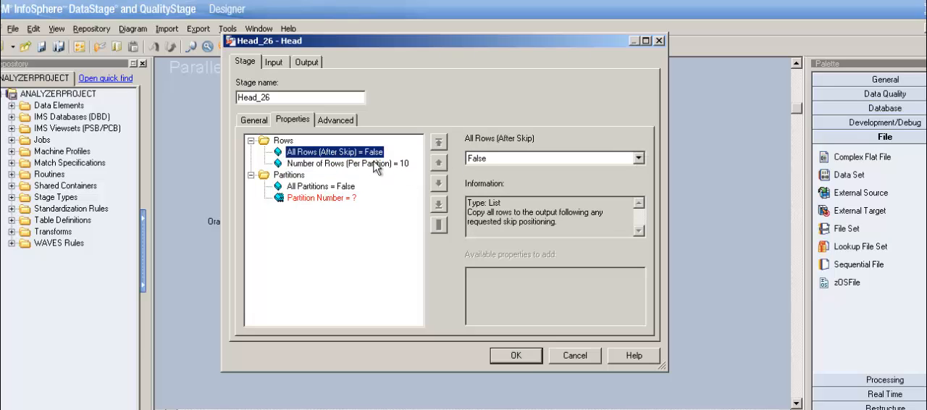
key("Down")
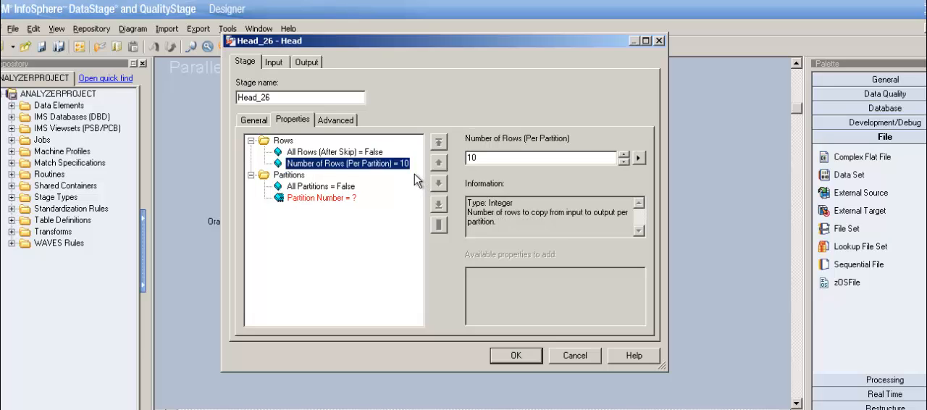
left_click(513, 162)
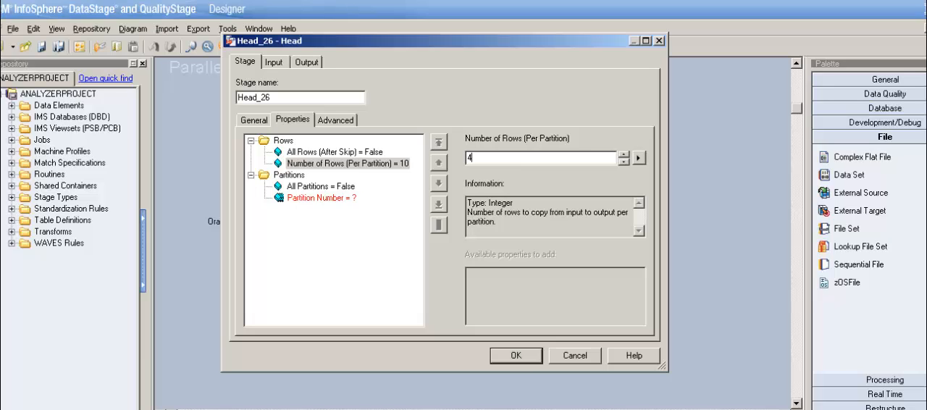
left_click(331, 187)
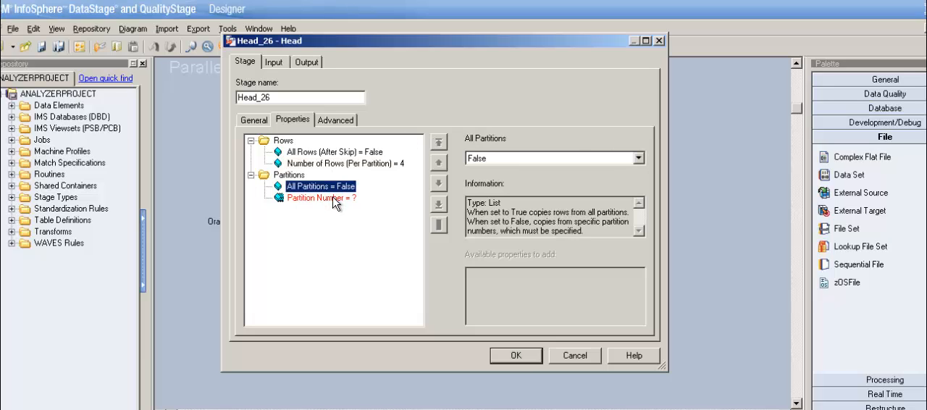
- Set the Head stage's All Partitions property to True
left_click(383, 163)
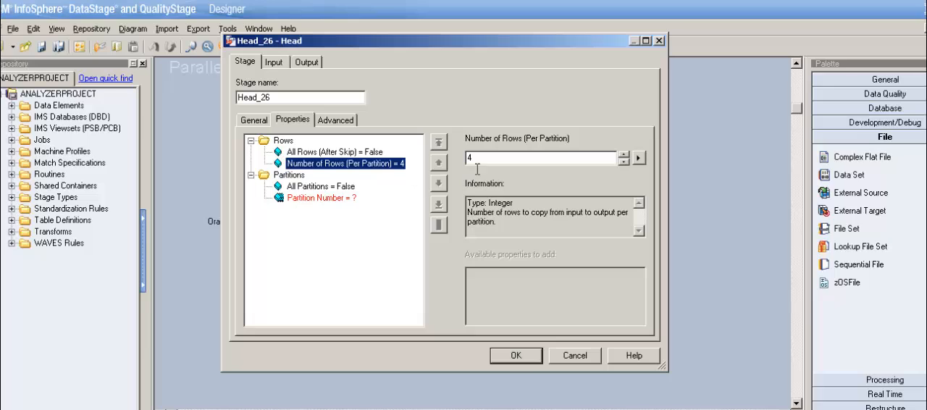
left_click_drag(491, 165, 466, 163)
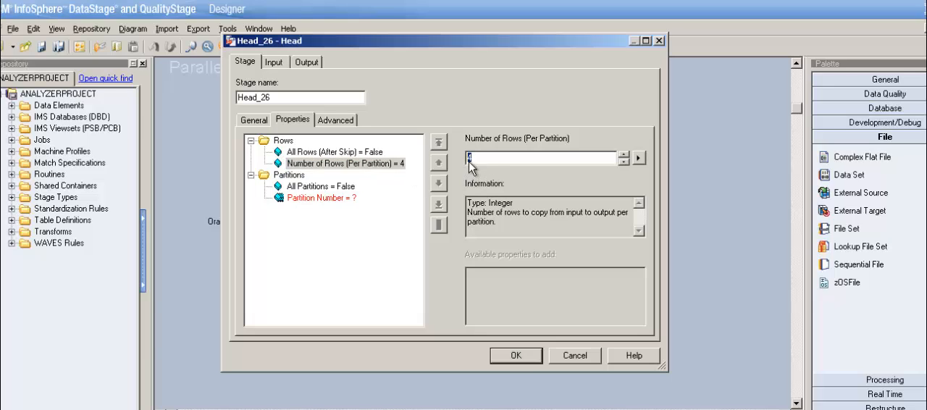
left_click(484, 161)
left_click_drag(478, 163, 473, 163)
right_click(334, 198)
left_click(362, 209)
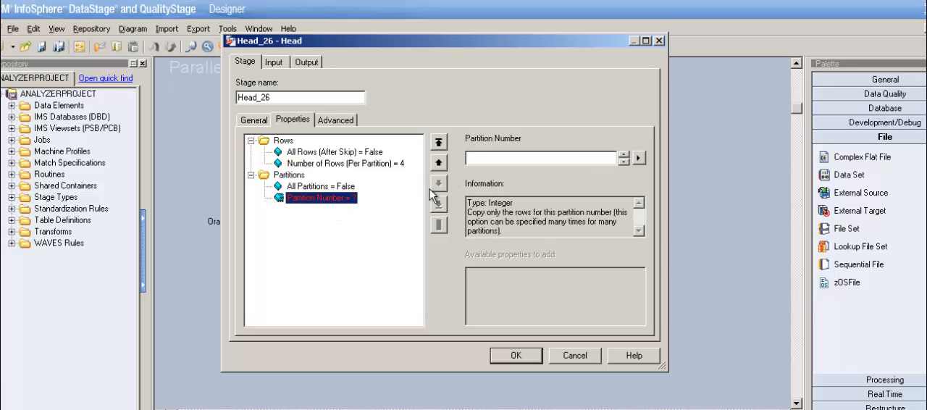
key("Up")
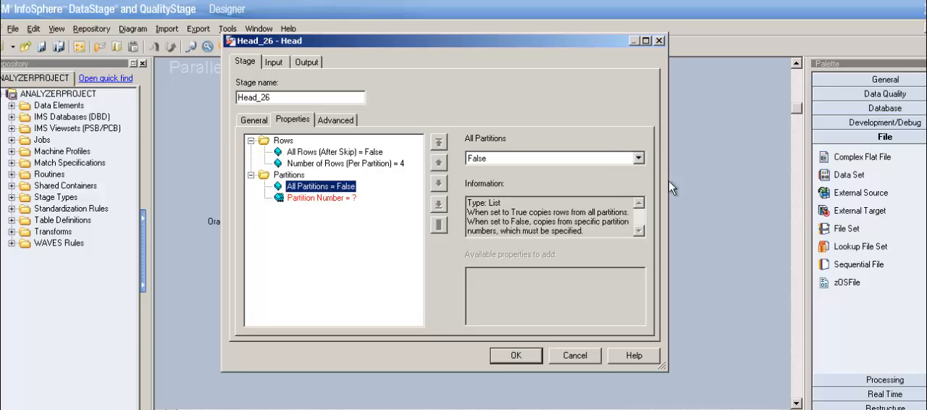
left_click(638, 157)
left_click(623, 180)
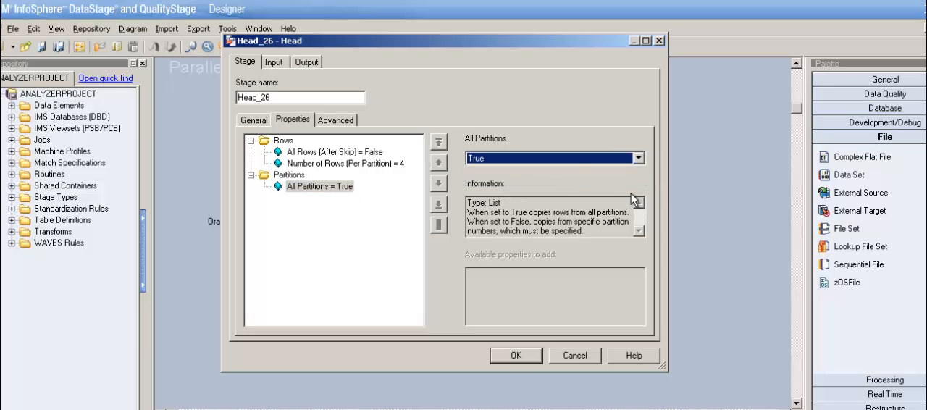
- Set the Head stage's input partition type to Round robin and enable Perform sort
left_click(366, 164)
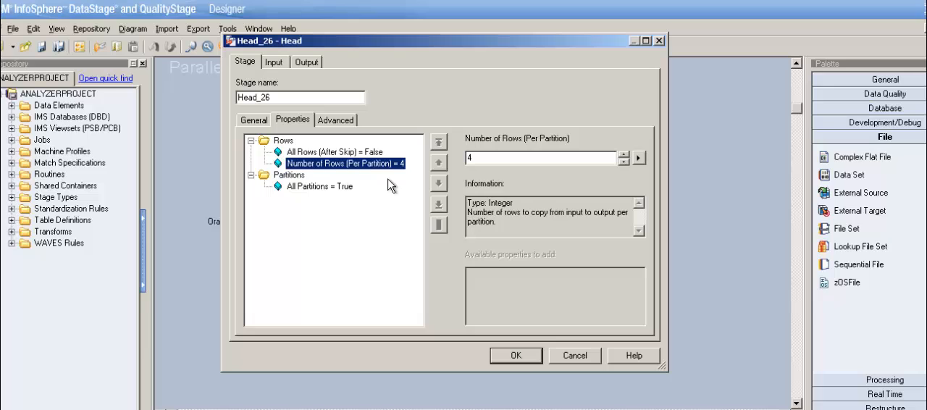
left_click(274, 63)
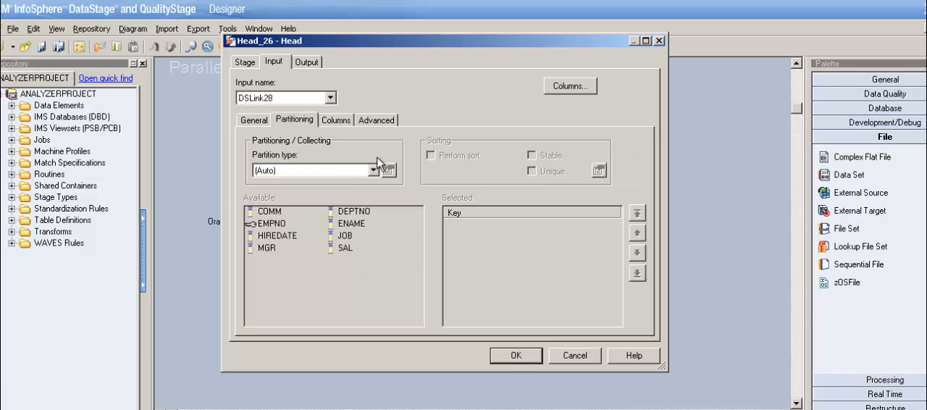
left_click(374, 171)
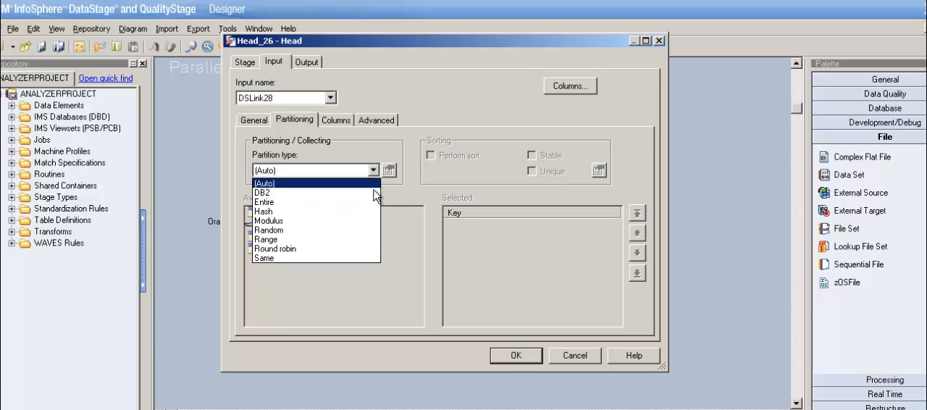
left_click(367, 250)
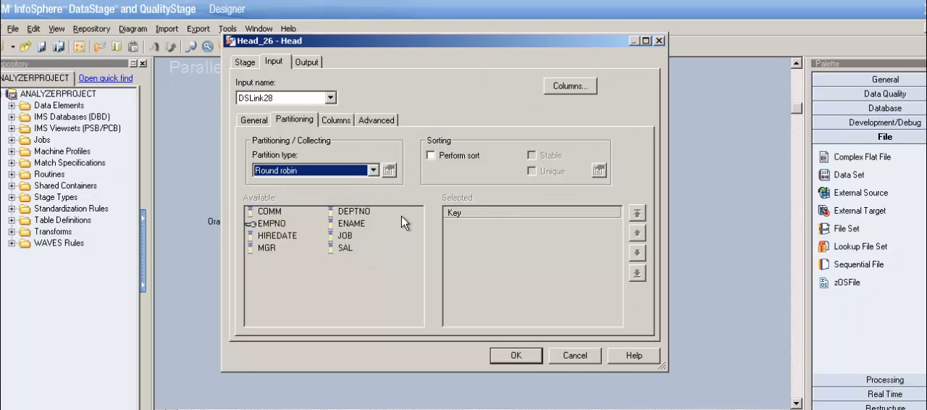
left_click(444, 168)
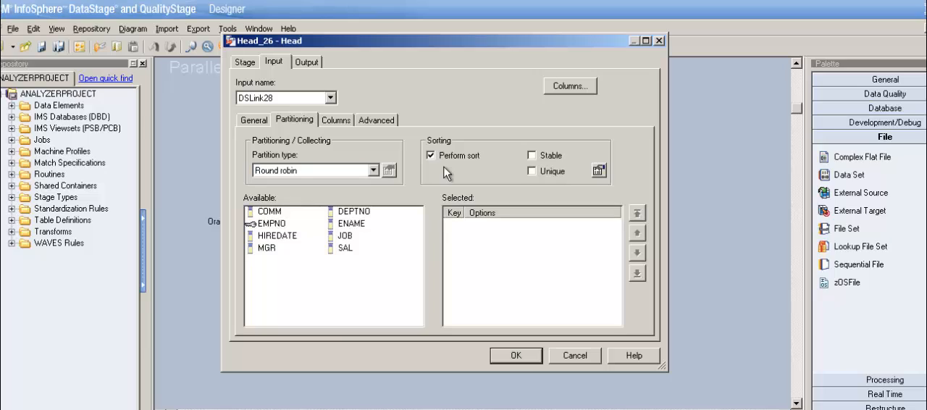
left_click(276, 218)
left_click(263, 224)
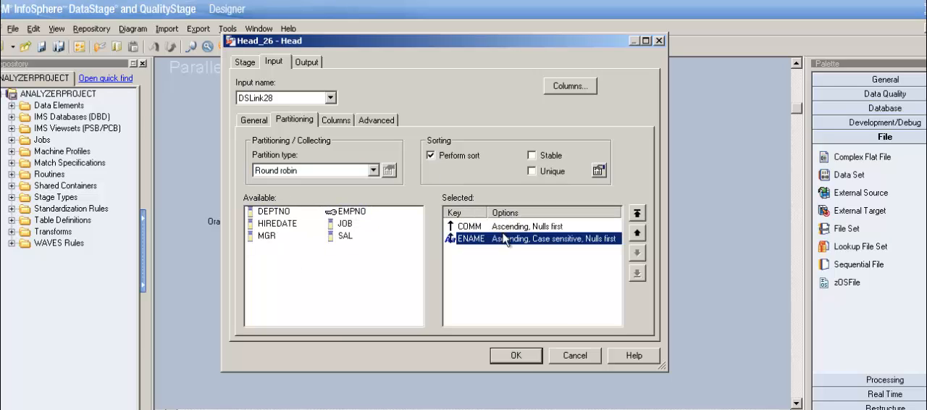
right_click(490, 225)
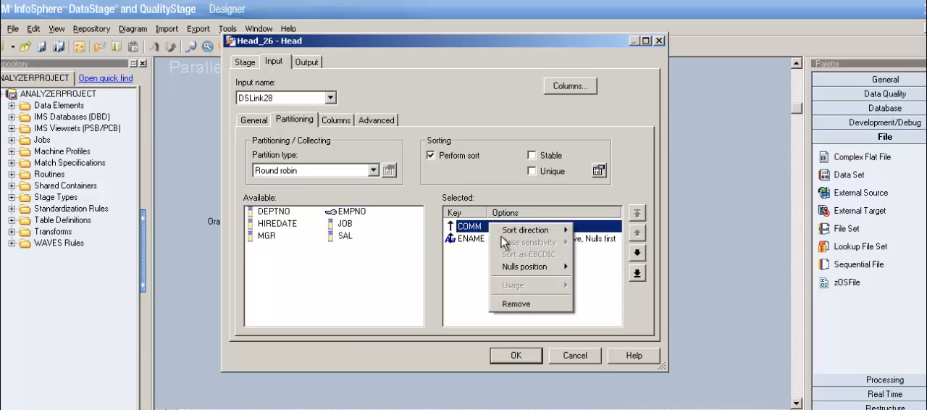
left_click(521, 306)
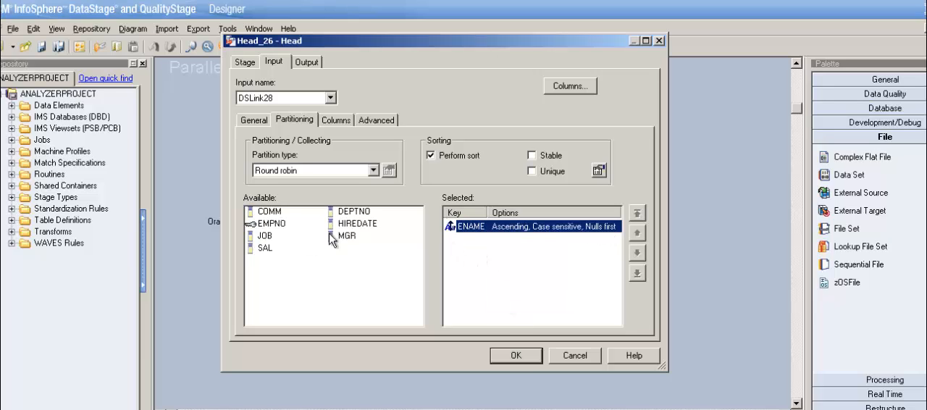
right_click(535, 233)
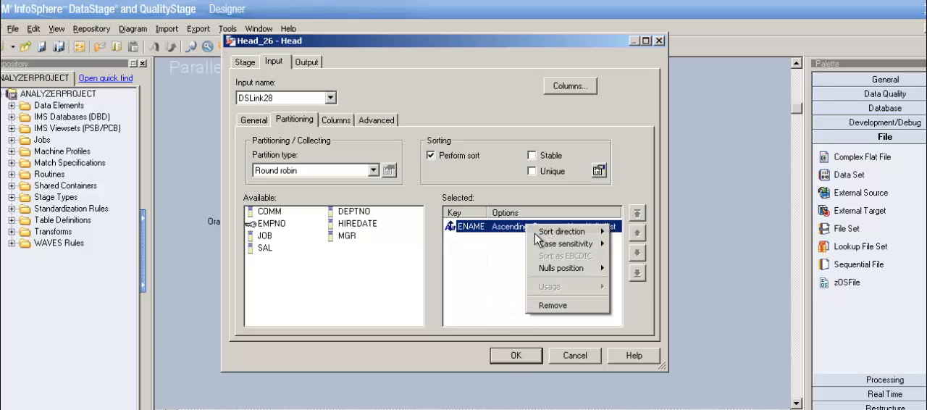
left_click(555, 307)
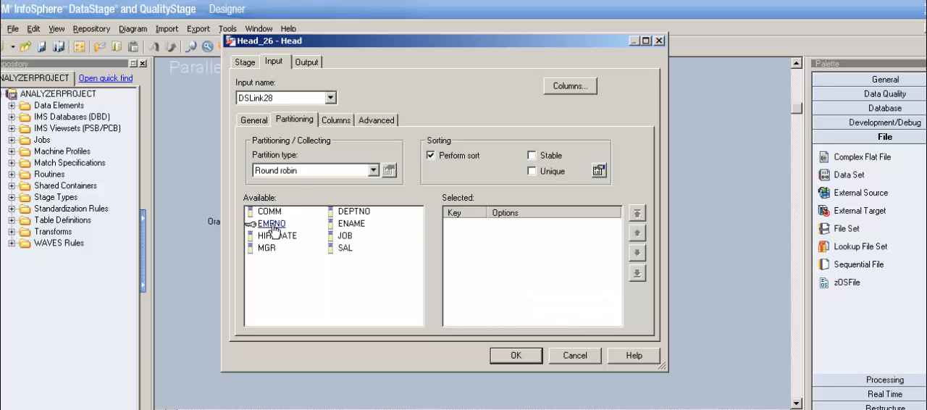
- Add EMPNO as the ascending sort key with Round robin partitioning, and check the Head stage's input columns
left_click_drag(274, 224, 589, 269)
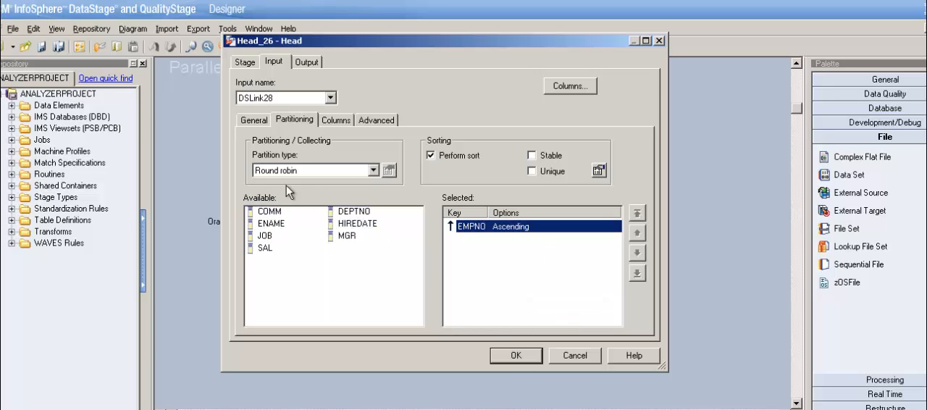
left_click(373, 172)
left_click(383, 180)
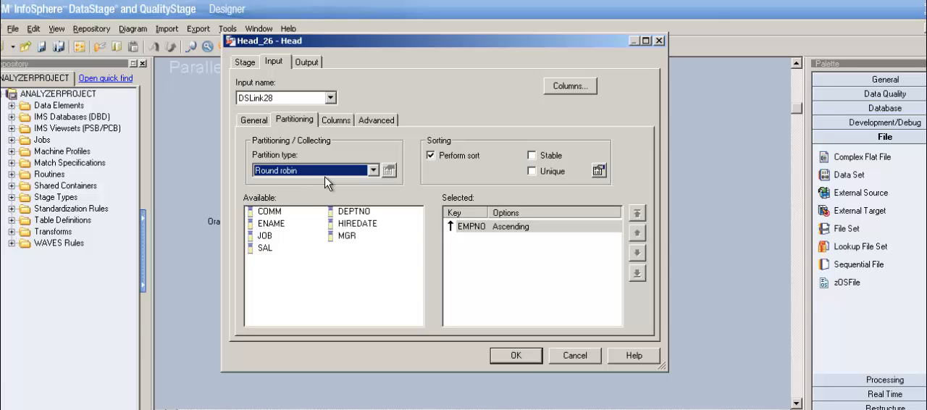
left_click(339, 120)
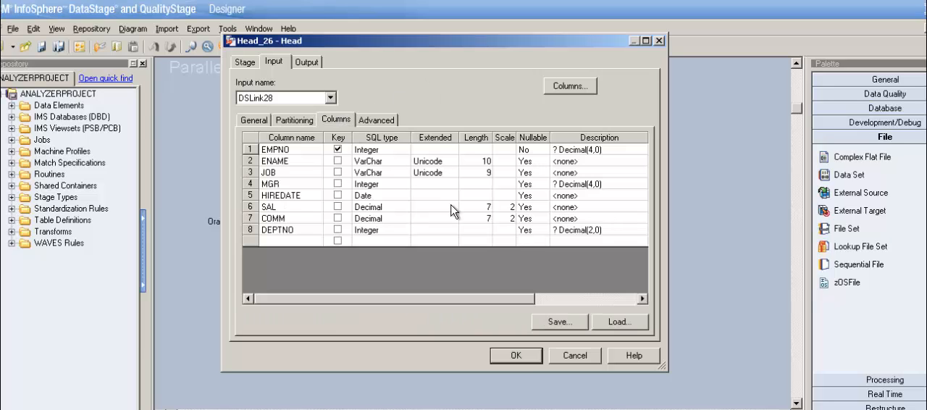
- Map all DSLink28 columns to the Head stage's output link DSLink30, check the output columns, and accept the stage settings
left_click(317, 65)
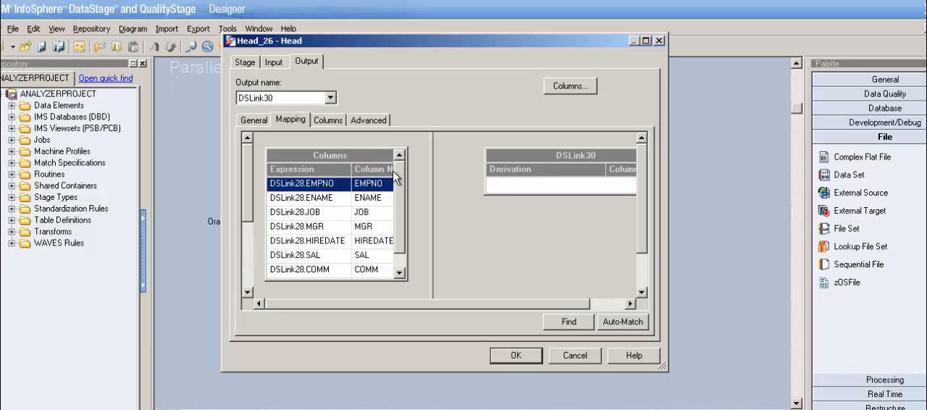
left_click_drag(392, 159, 499, 194)
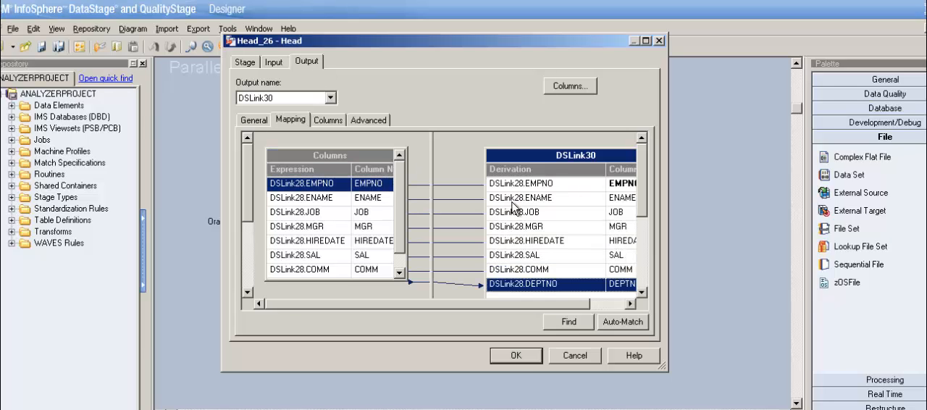
left_click(330, 120)
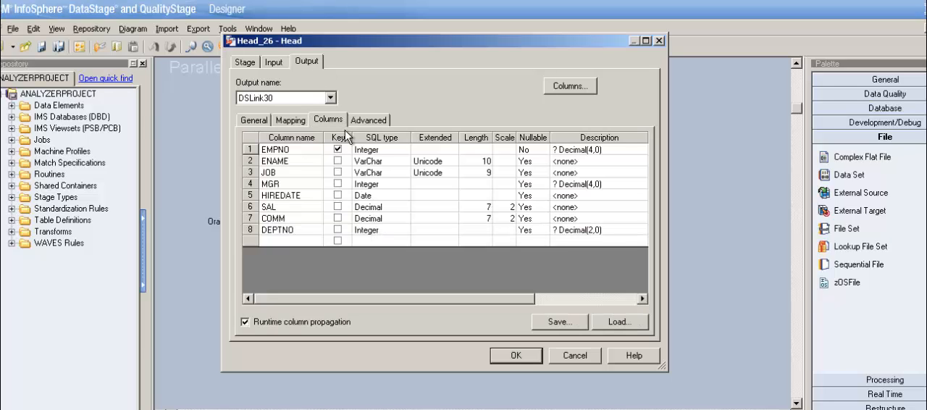
left_click(521, 362)
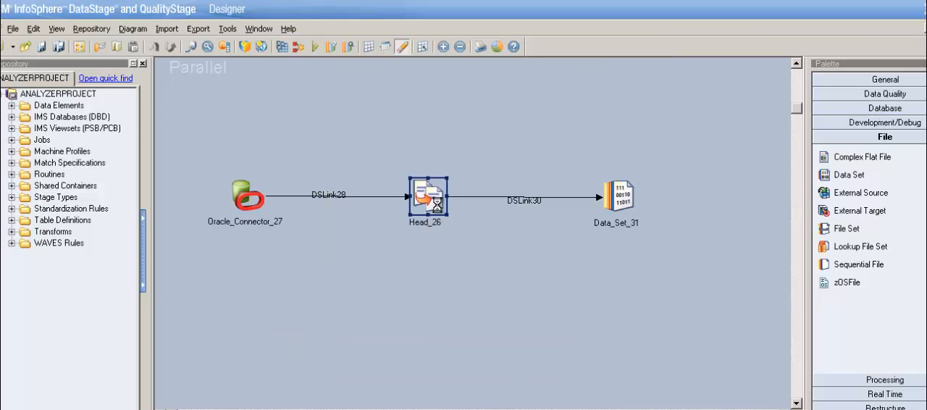
- Reopen the Head stage and disable runtime column propagation for the output link's columns
double_click(437, 203)
left_click(317, 67)
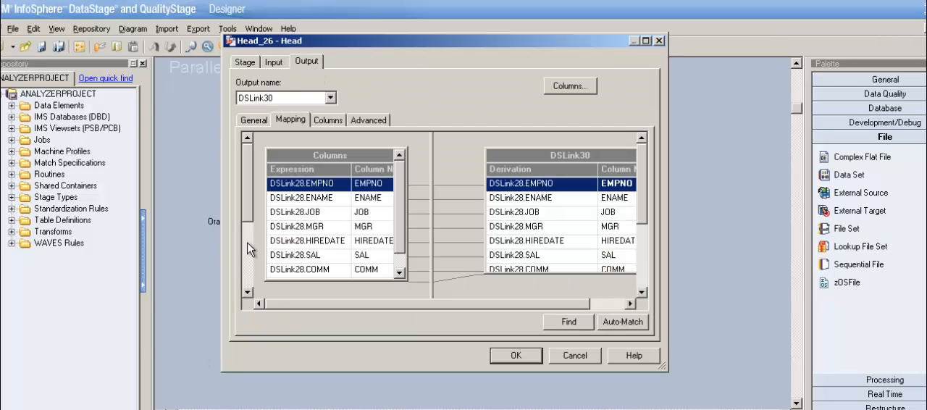
left_click(338, 123)
left_click(246, 321)
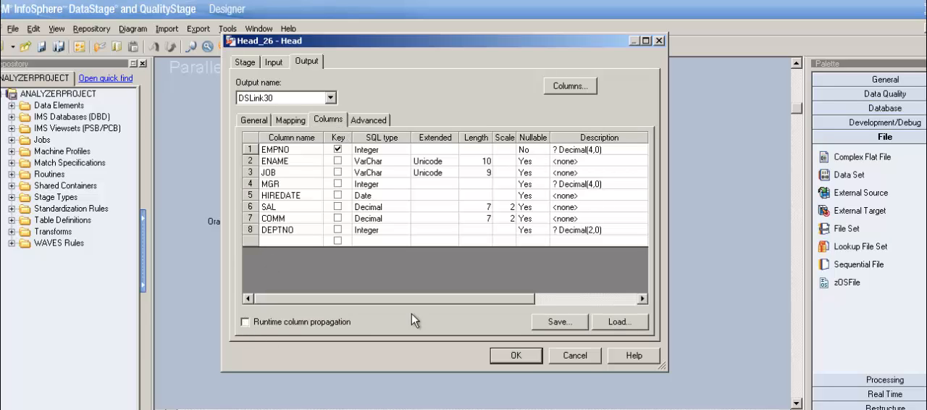
left_click(529, 362)
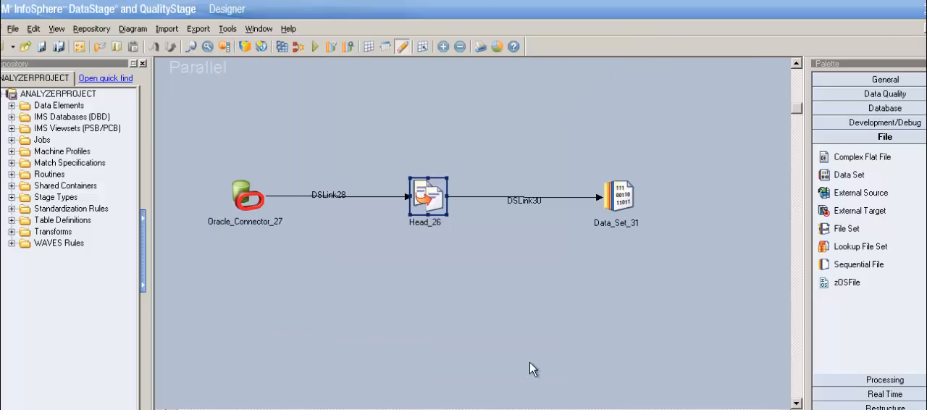
- Set the Data Set stage's target file to ex.ds in the DS_Practice folder with the Overwrite update policy, and accept the settings
double_click(590, 252)
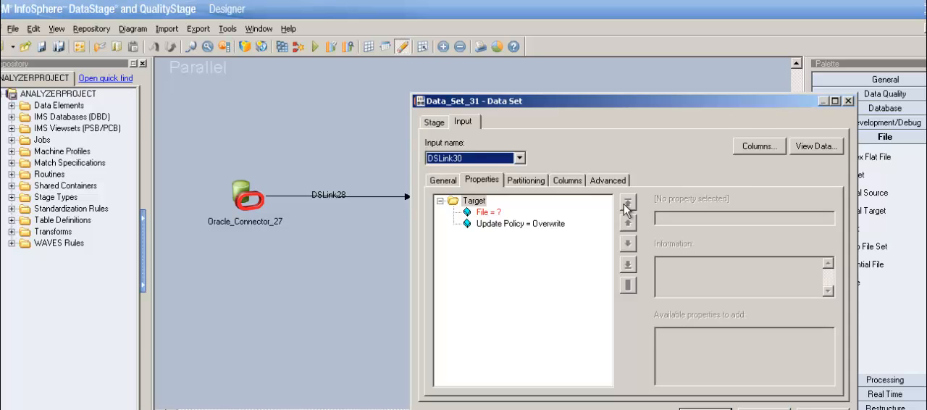
left_click(497, 214)
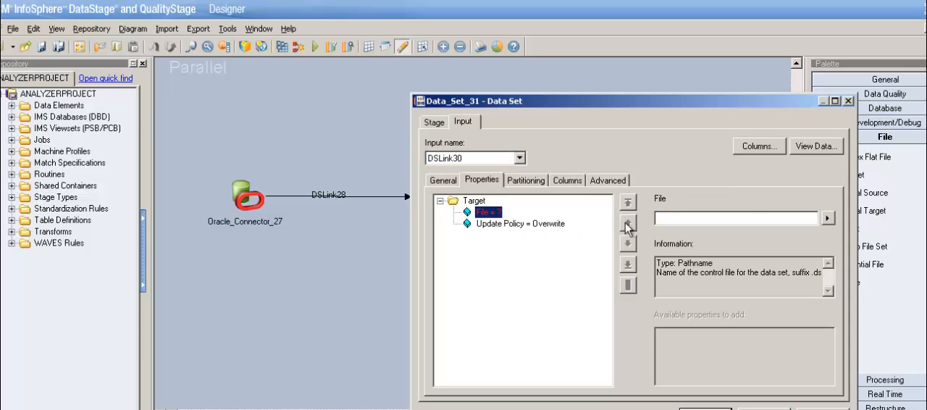
left_click(826, 218)
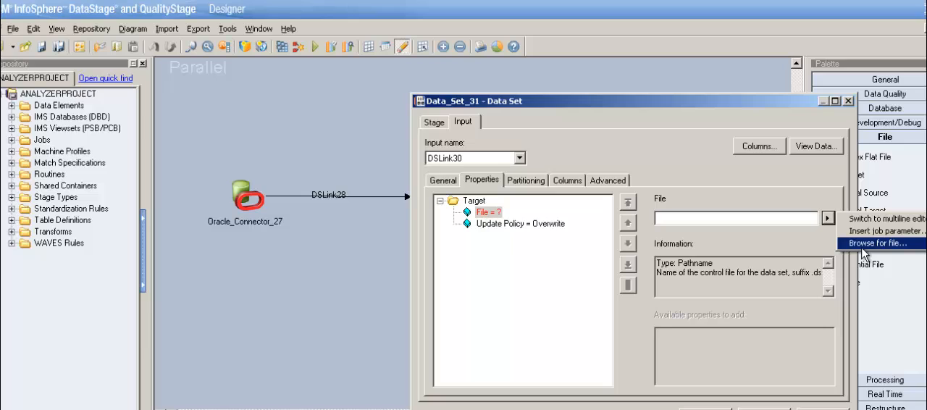
left_click(862, 247)
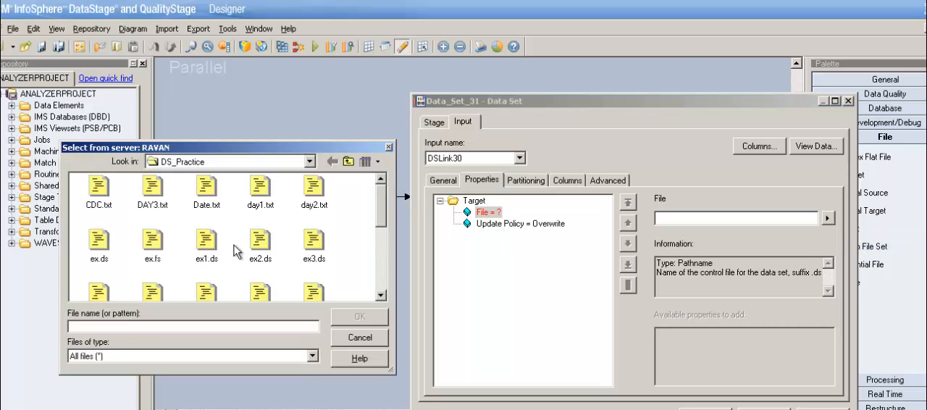
left_click(110, 254)
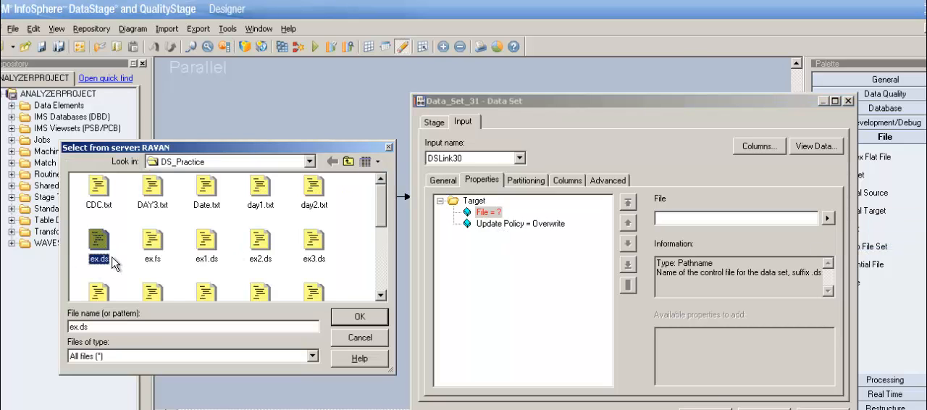
left_click(381, 323)
left_click(559, 229)
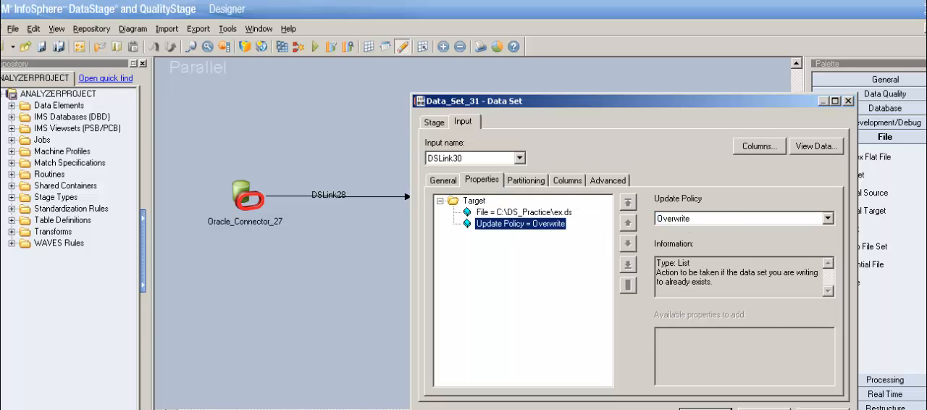
left_click(704, 409)
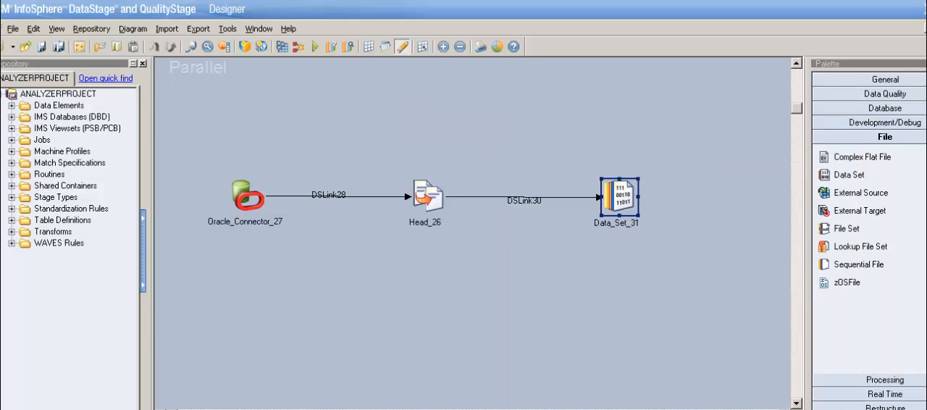
- Compile and run the Head job, and move the DSLink30 row-count label above its link
left_click(319, 50)
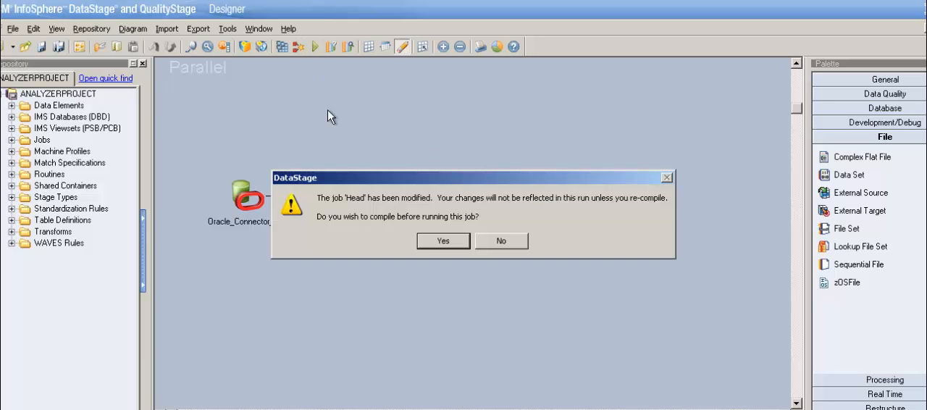
left_click(455, 243)
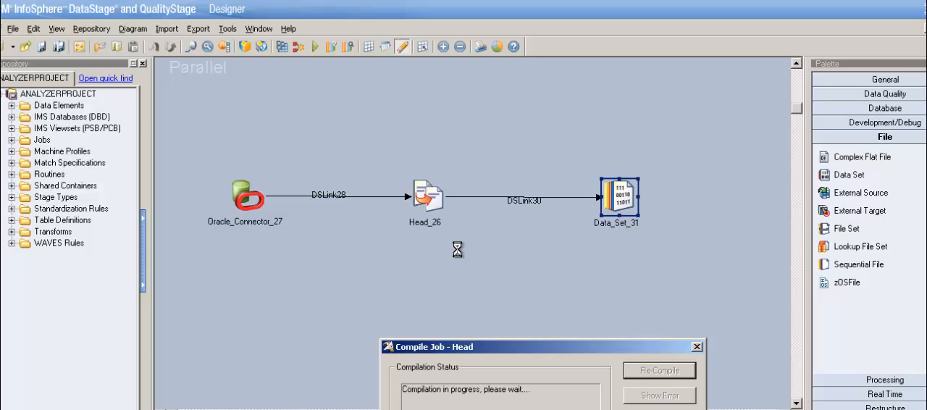
left_click(247, 272)
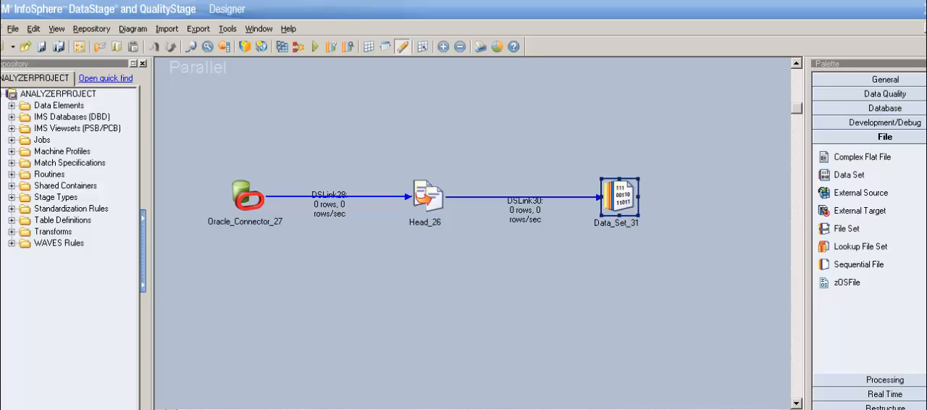
left_click(531, 219)
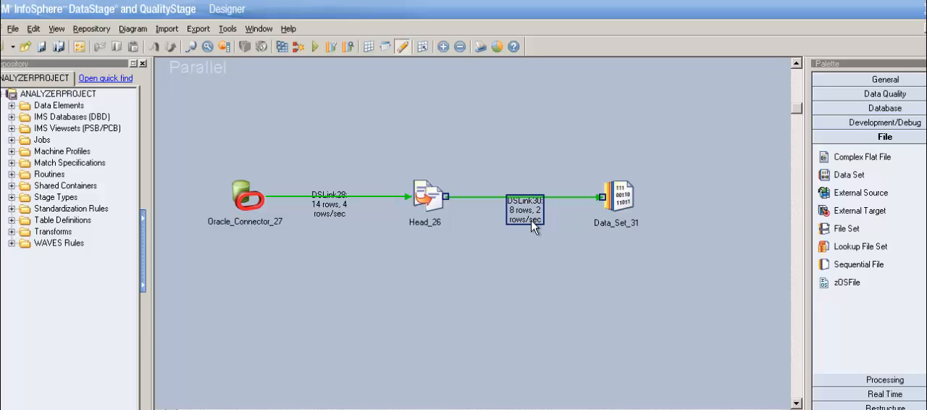
left_click_drag(531, 220, 528, 190)
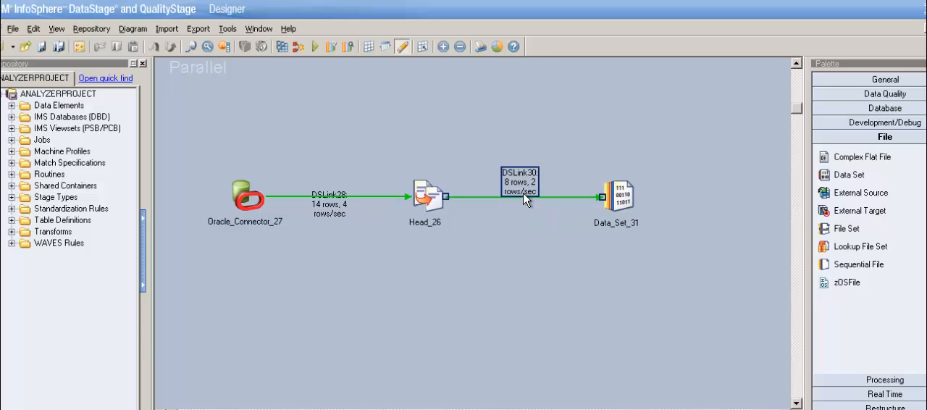
- Check the Data Set stage's properties, and view the emp source data from the Oracle Connector
double_click(632, 202)
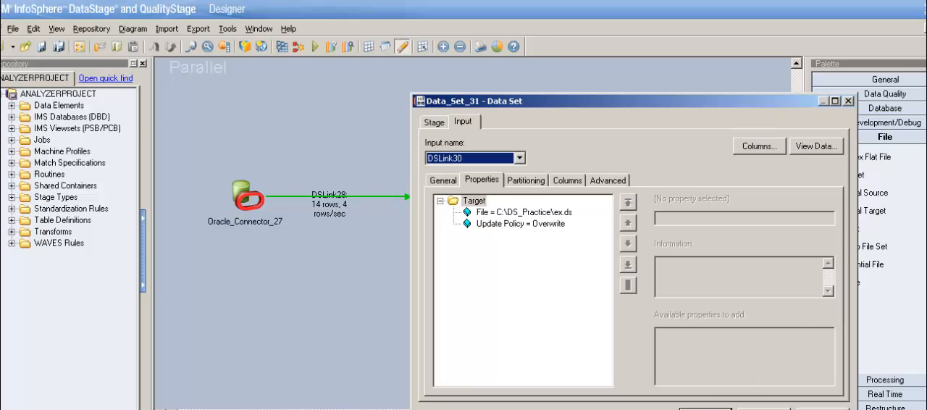
left_click(705, 409)
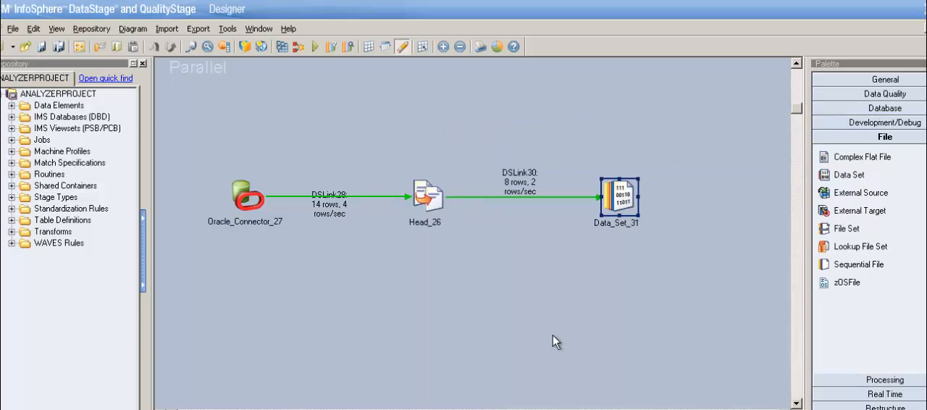
double_click(246, 196)
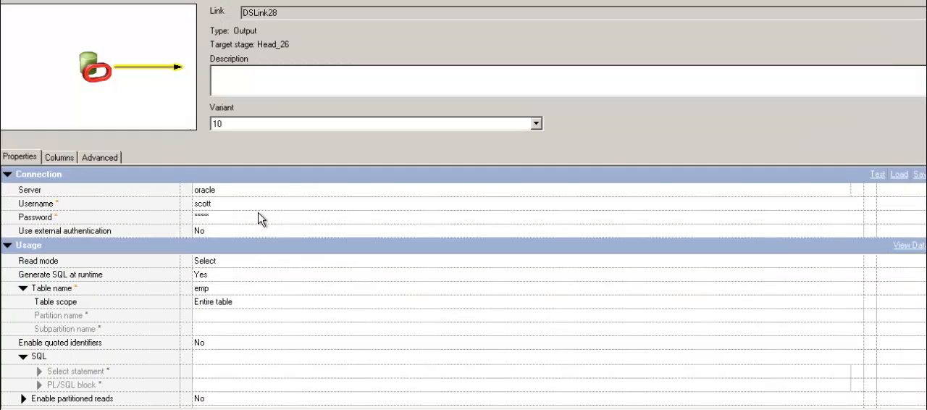
left_click(912, 248)
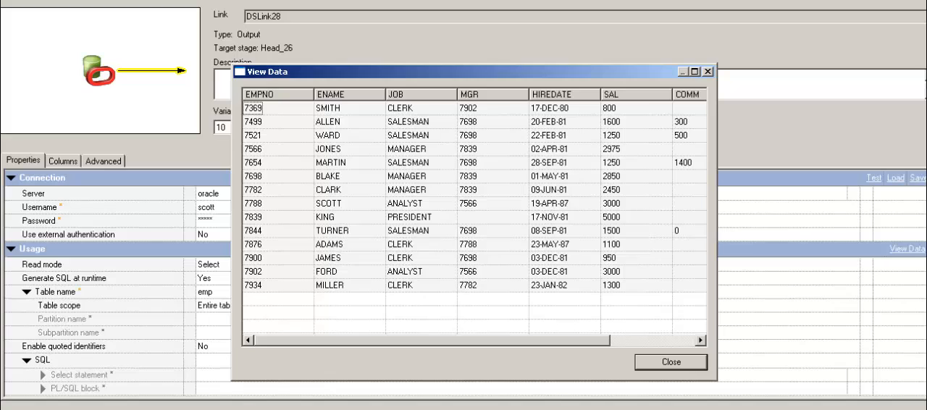
left_click(692, 366)
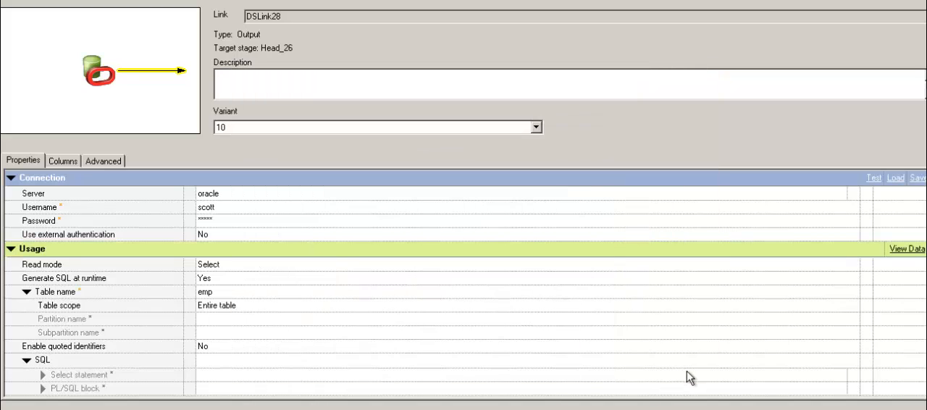
left_click(805, 409)
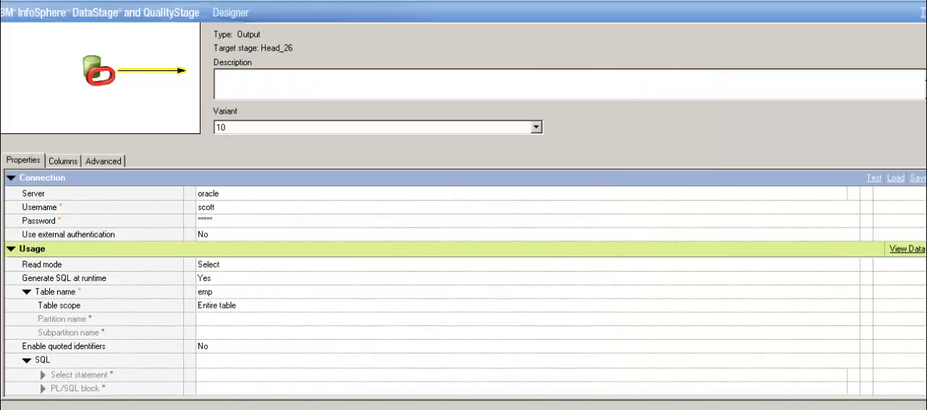
- View the Data Set stage's ex.ds data with 20 rows to display, and place the Paint capture of the source data beside it
double_click(636, 215)
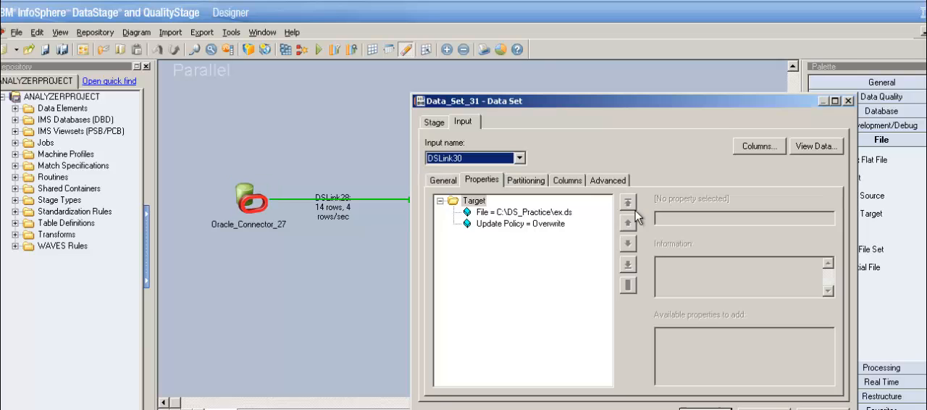
left_click(831, 150)
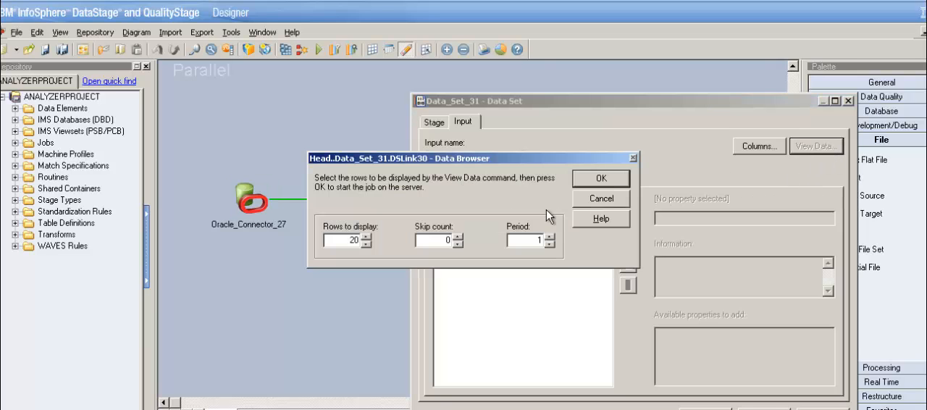
left_click(602, 182)
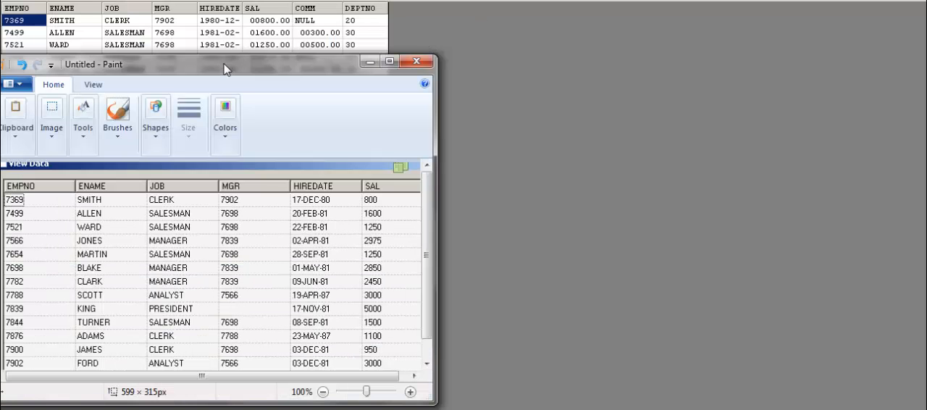
mouse_move(224, 66)
left_mouse_down()
mouse_move(480, 0)
mouse_move(434, 5)
left_mouse_up()
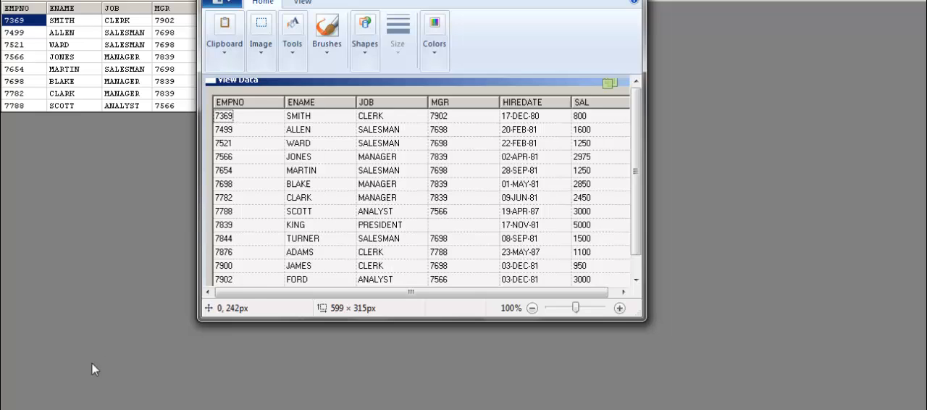
- Open a new Notepad document and enter the heading "partition 0" on the first line
key("super")
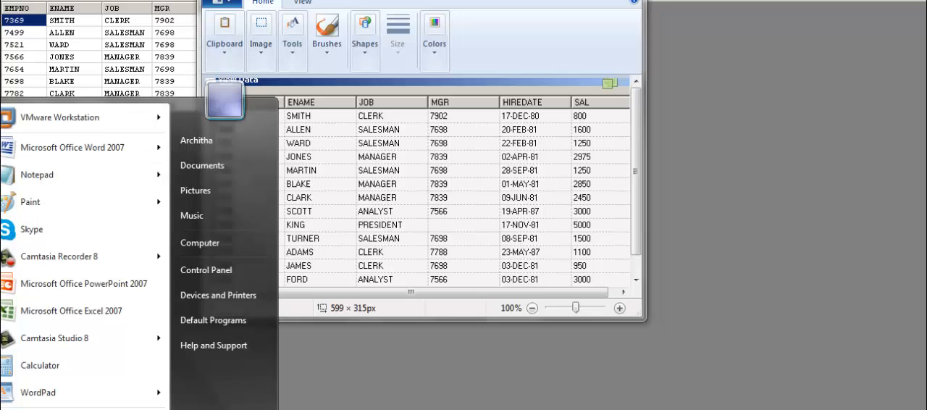
left_click(54, 187)
type("pa")
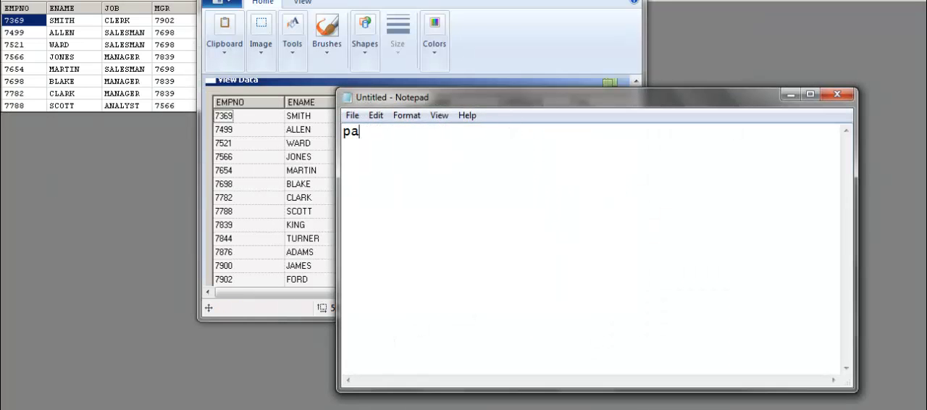
type("rtition o")
key("Return")
key("BackSpace")
key("BackSpace")
type("0")
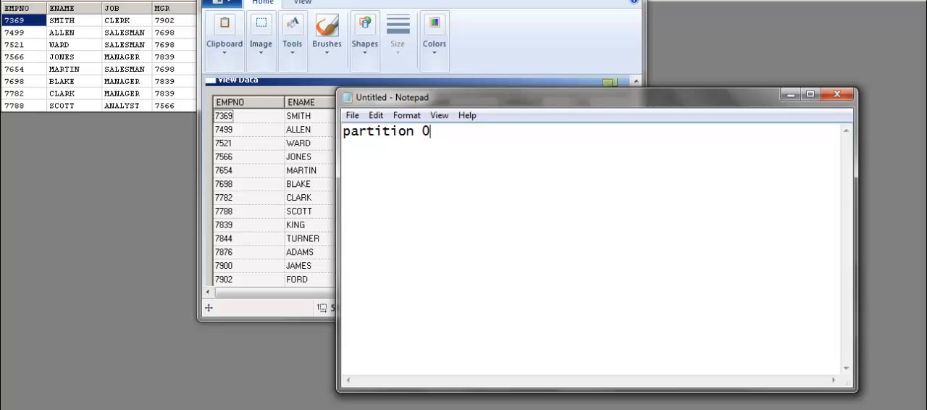
- Add the heading "partition 1" below the first heading, leaving four blank lines between them
key("Return")
key("Return")
key("Return")
key("Return")
key("Return")
type("partition 1")
key("Return")
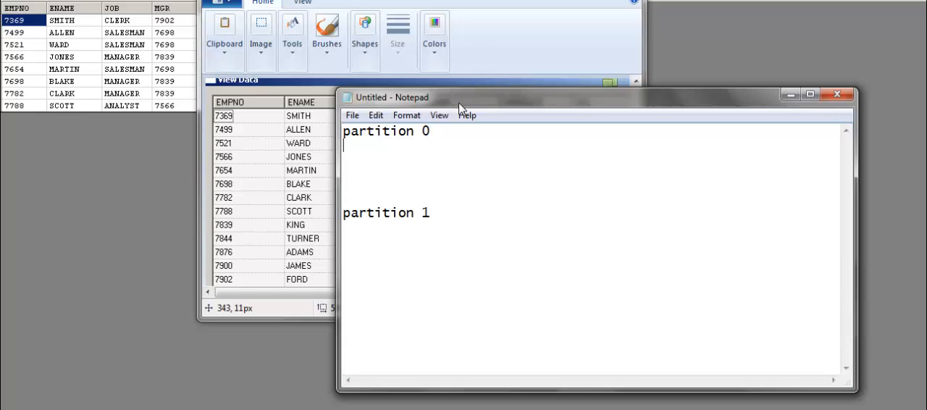
- Move the Notepad window clear of the source EMPNO column, and list 7369, 7521, 7654 and 7782 on separate lines under partition 0
left_click_drag(464, 103, 519, 45)
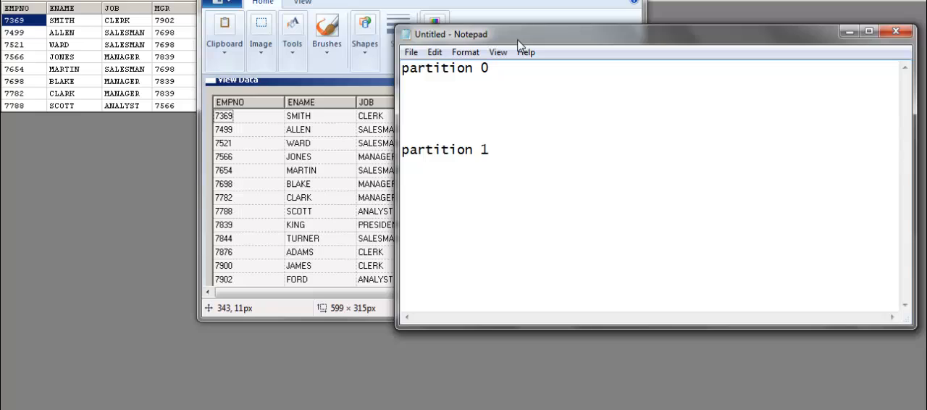
left_click(403, 82)
type("7369")
key("Return")
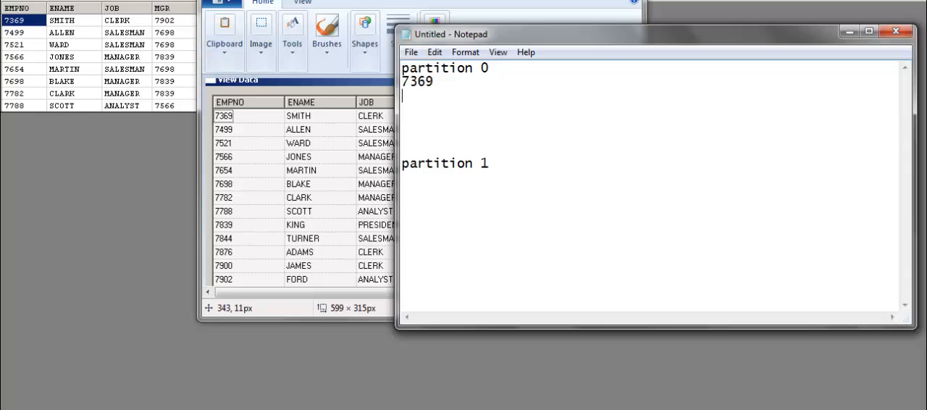
type("7521")
key("Return")
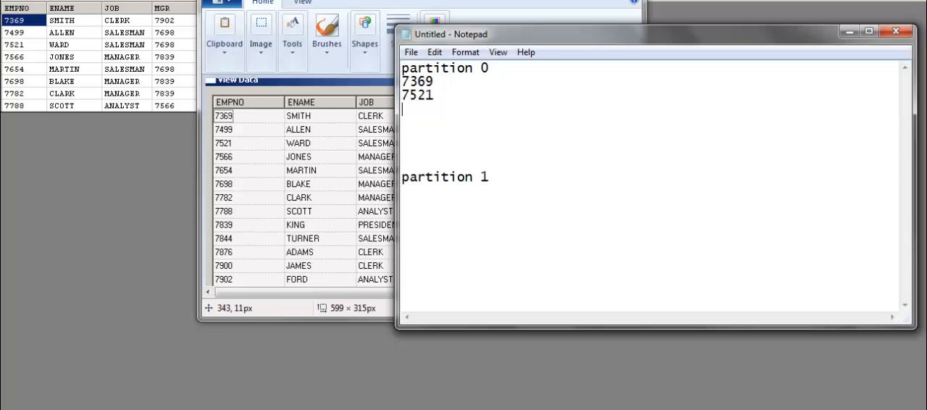
type("76")
type("5")
key("BackSpace")
type("654")
key("Return")
type("77821")
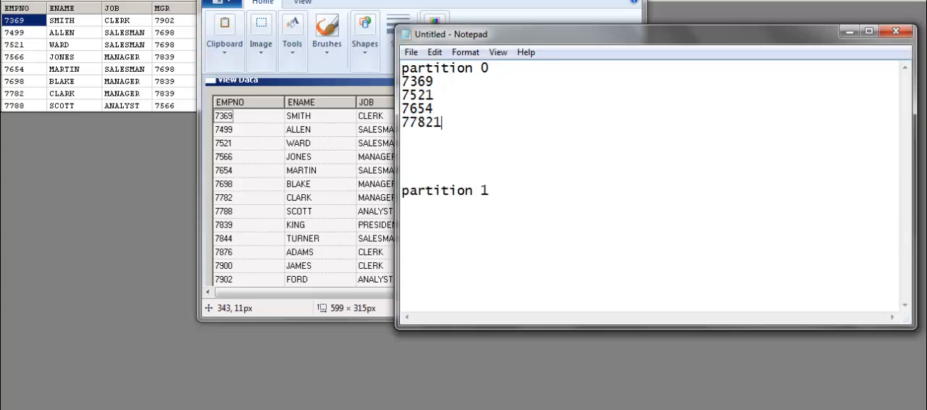
key("BackSpace")
key("Return")
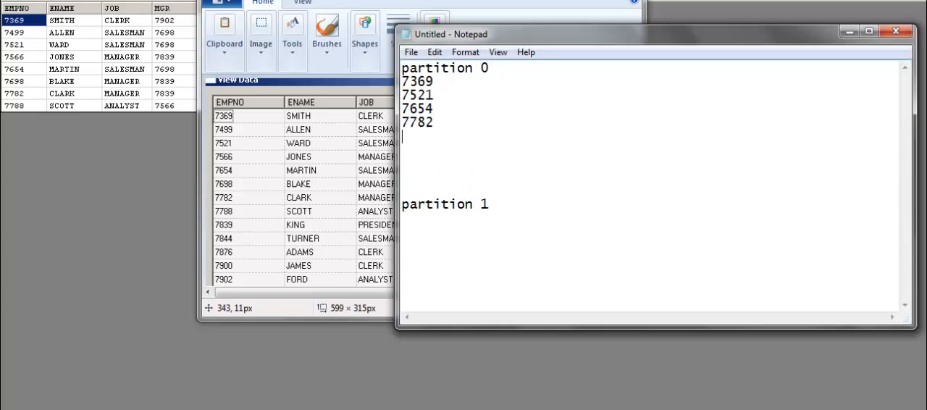
type("7788")
key("BackSpace")
key("BackSpace")
key("BackSpace")
key("BackSpace")
key("BackSpace")
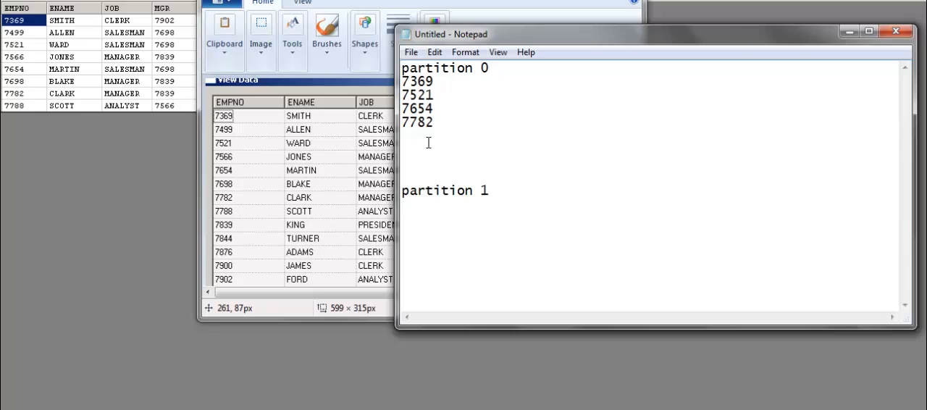
- List 7499, 7566, 7698 and 7788 on separate lines under partition 1, and reposition the Notepad window beside the source EMPNO column
left_click_drag(436, 125, 403, 83)
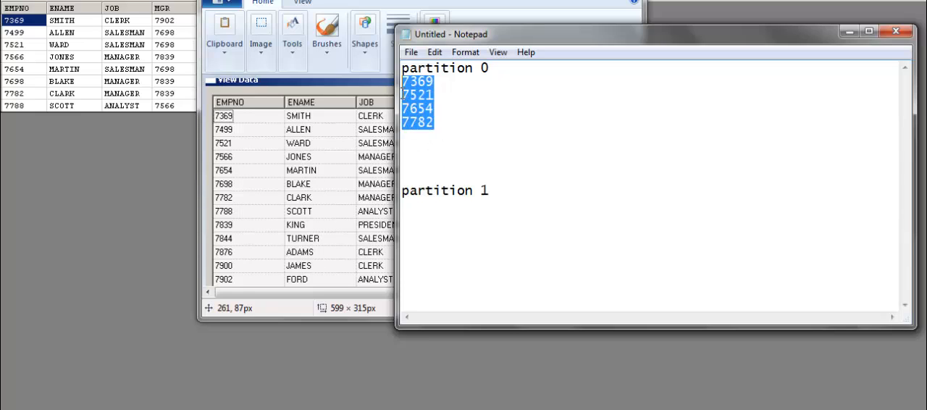
left_click(515, 199)
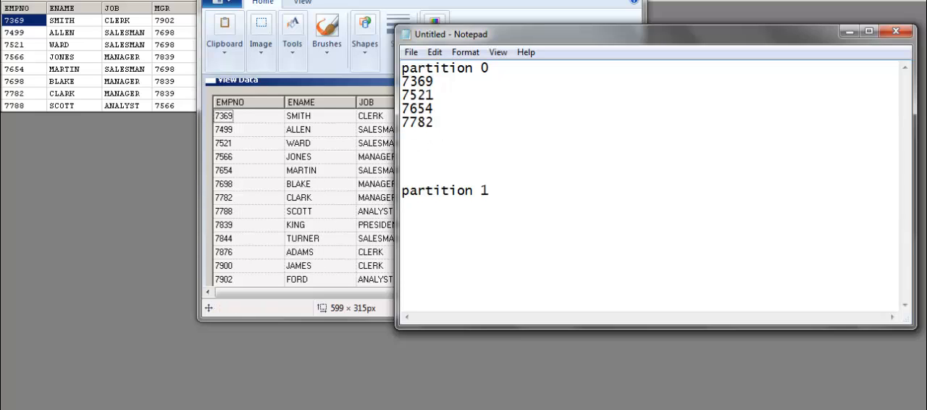
type("7499 ")
type("7566 ")
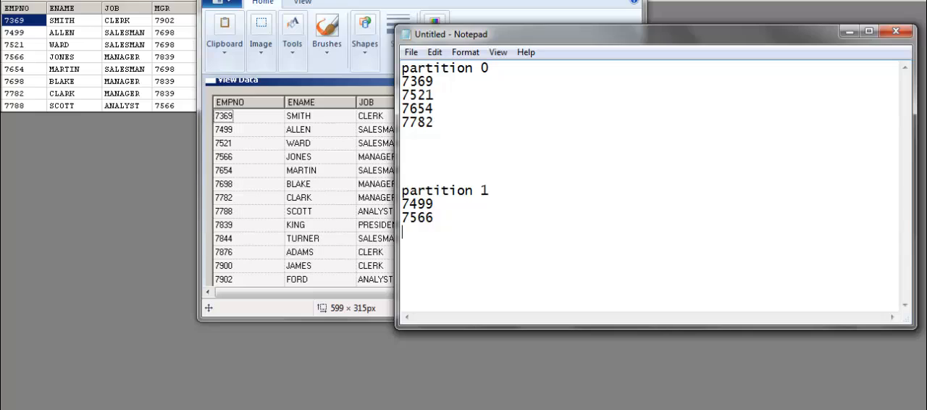
type("7698 ")
type("7788")
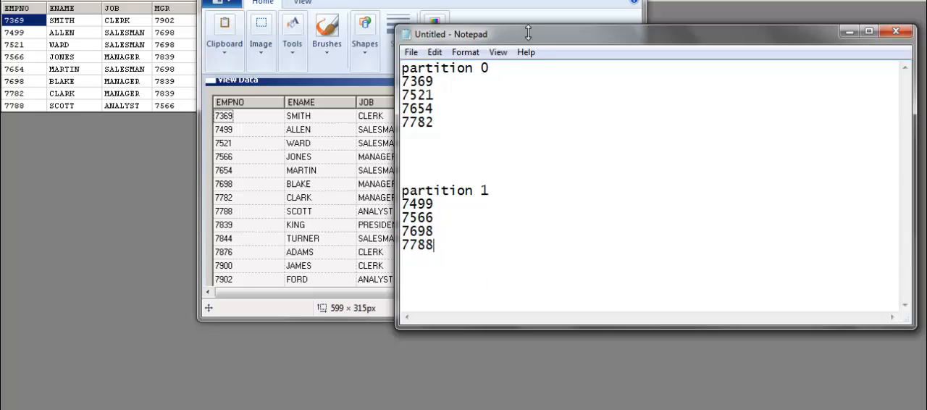
mouse_move(468, 31)
left_mouse_down()
mouse_move(235, 19)
mouse_move(211, 0)
left_mouse_up()
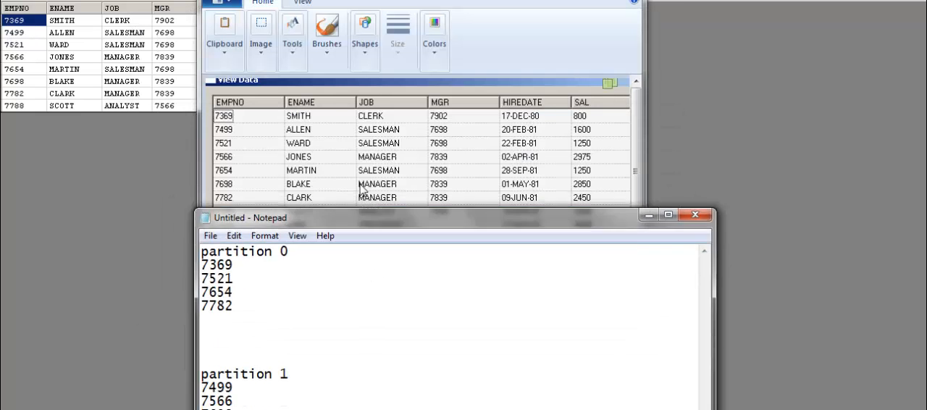
left_click_drag(355, 217, 412, 59)
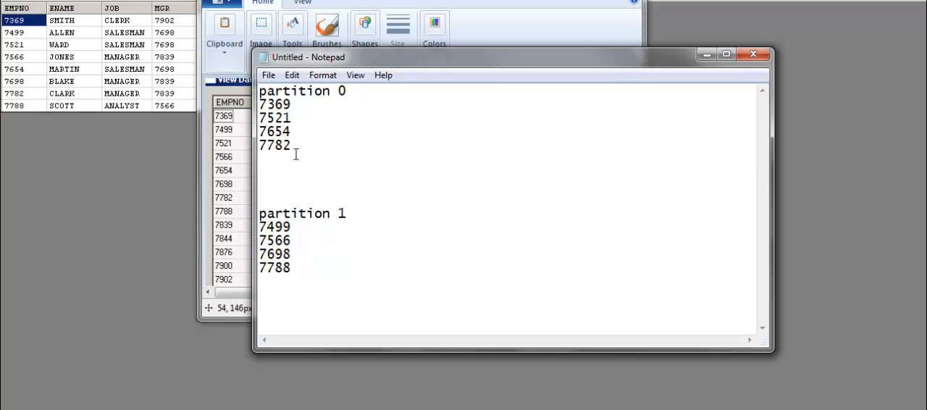
- Compare the EMPNO lists under partition 0 and partition 1 with the Data Set output, and close the data viewer
left_click_drag(298, 151, 267, 114)
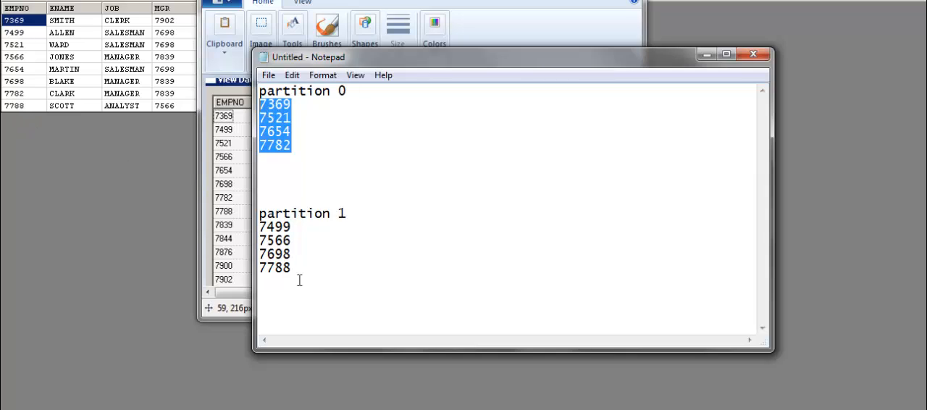
left_click_drag(300, 277, 260, 226)
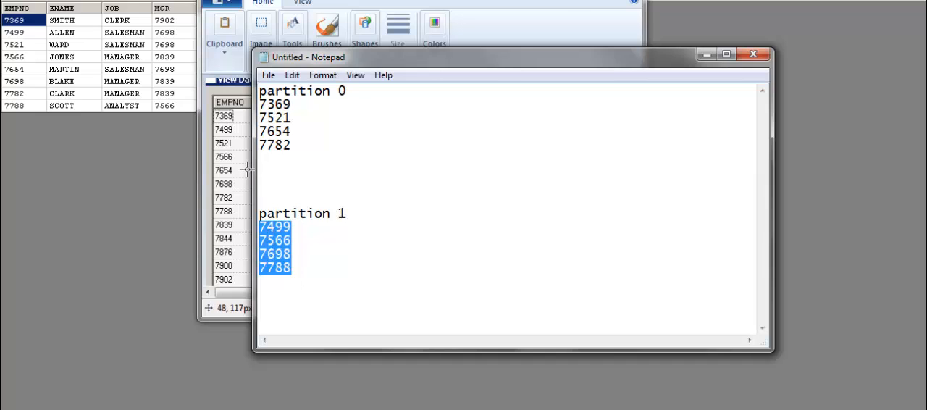
left_click(193, 218)
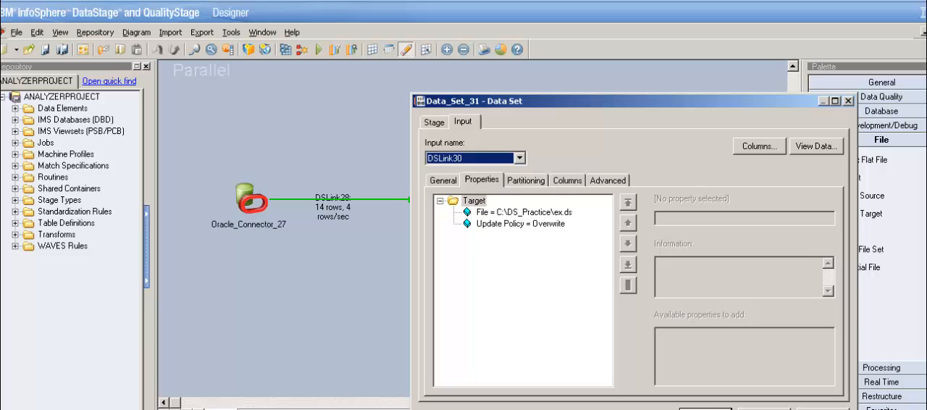
key("Escape")
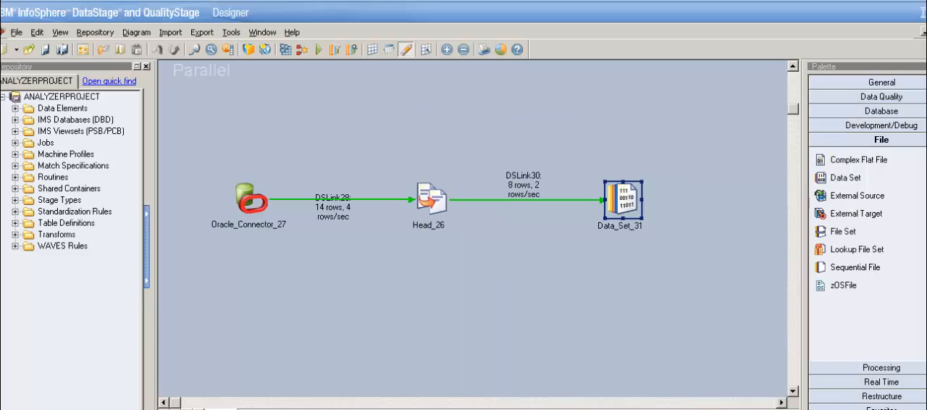
- Open the Head stage's properties and add the Period (Per Partition) and Skip (Per Partition) properties under Rows
left_click(441, 221)
double_click(439, 222)
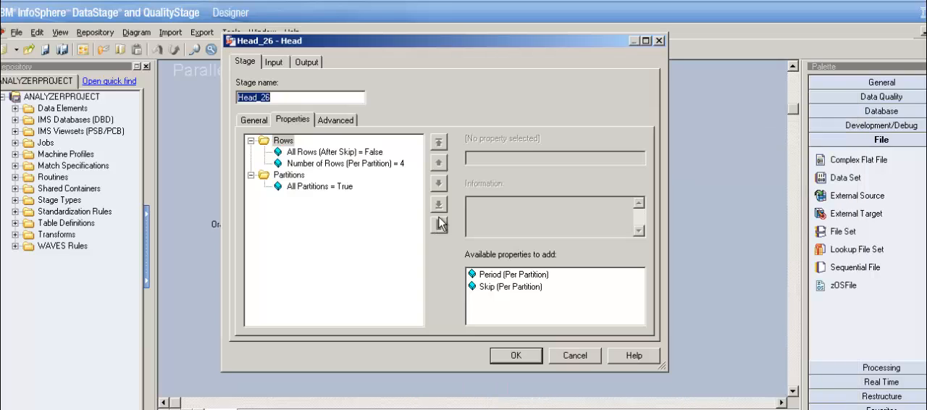
left_click(370, 165)
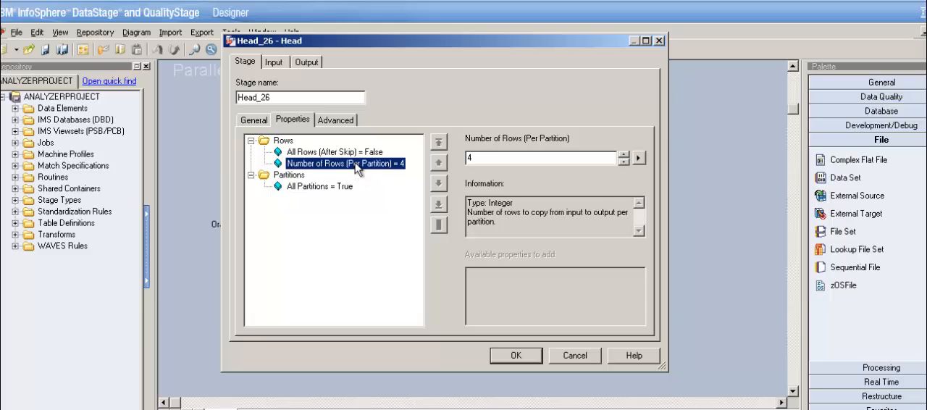
key("Up")
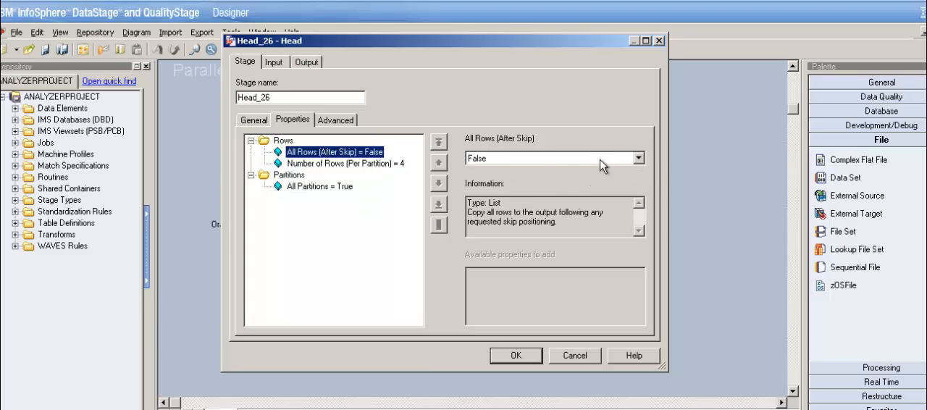
key("Up")
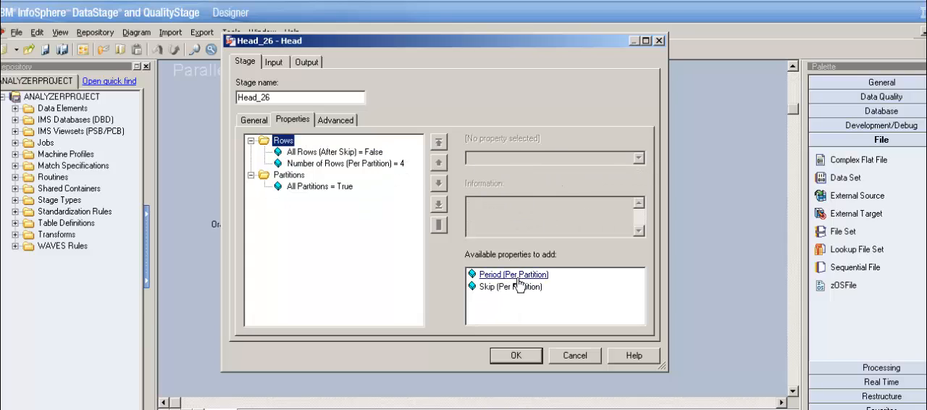
double_click(515, 276)
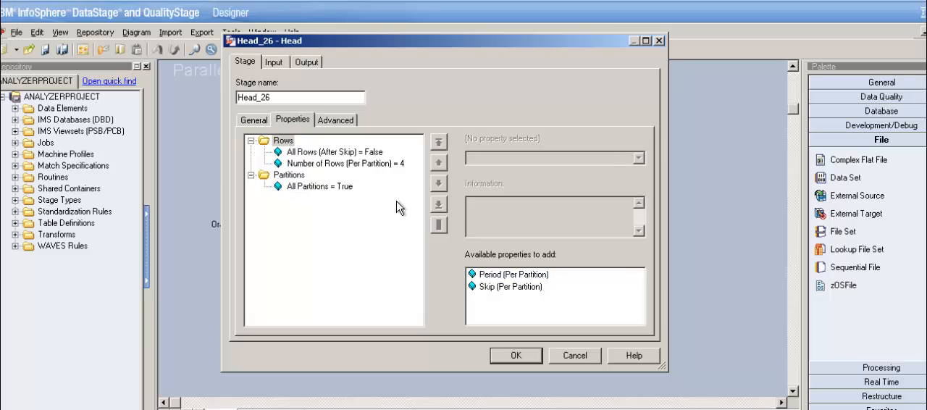
left_click(295, 145)
left_click(516, 279)
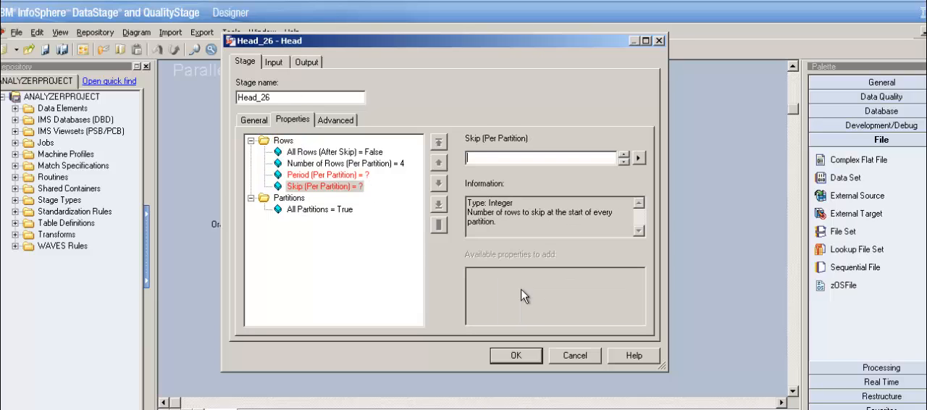
- Set All Rows (After Skip) to True and accept the removal of Number of Rows (Per Partition)
left_click(339, 152)
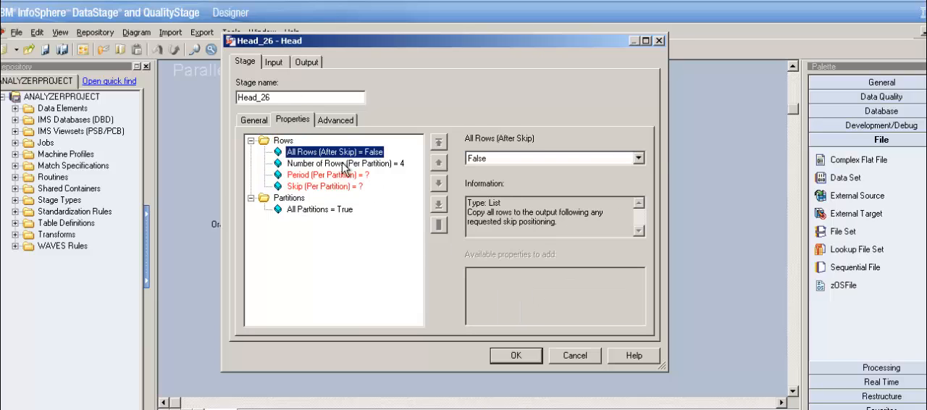
left_click(638, 158)
left_click(629, 187)
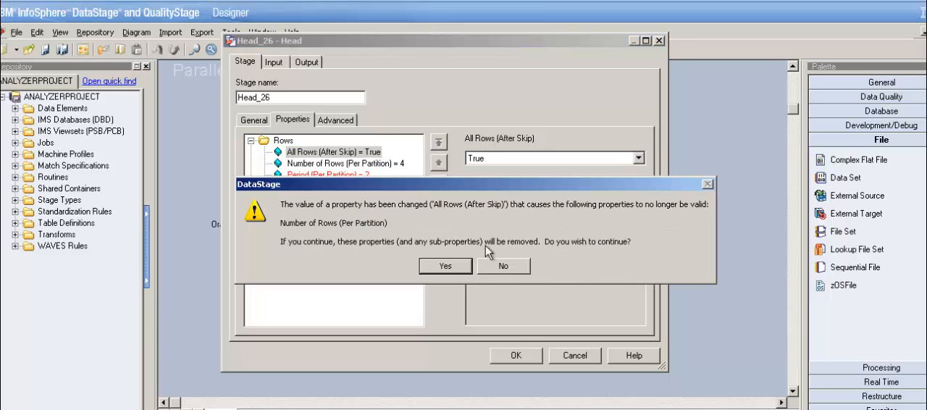
left_click(459, 268)
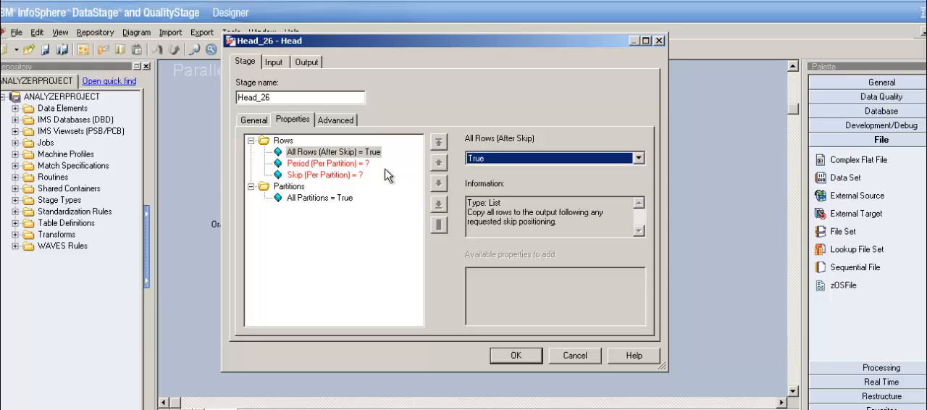
- Set Skip (Per Partition) to 3 and Period (Per Partition) to 2 in the Head stage
left_click(349, 163)
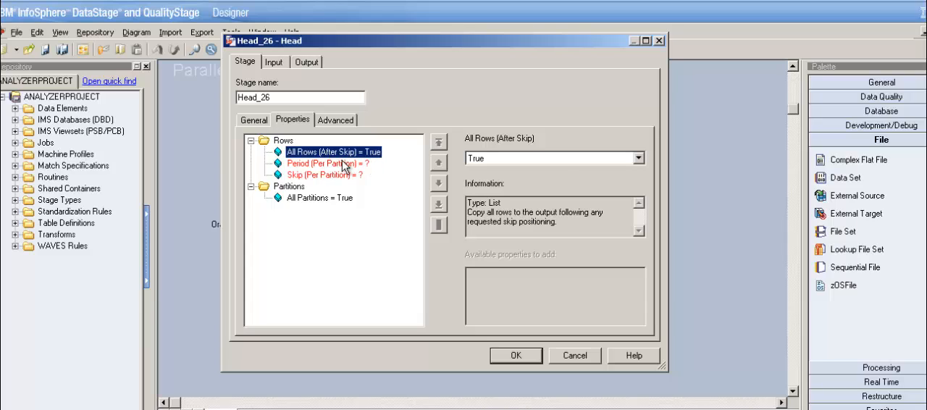
key("Down")
key("Down")
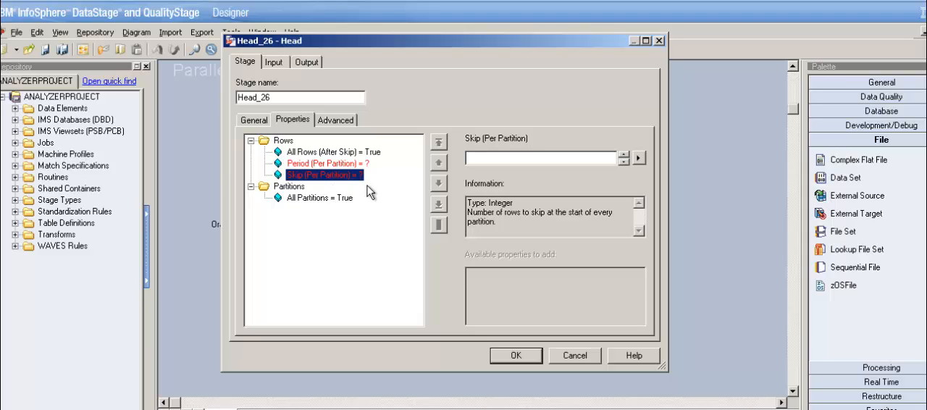
key("Up")
key("Up")
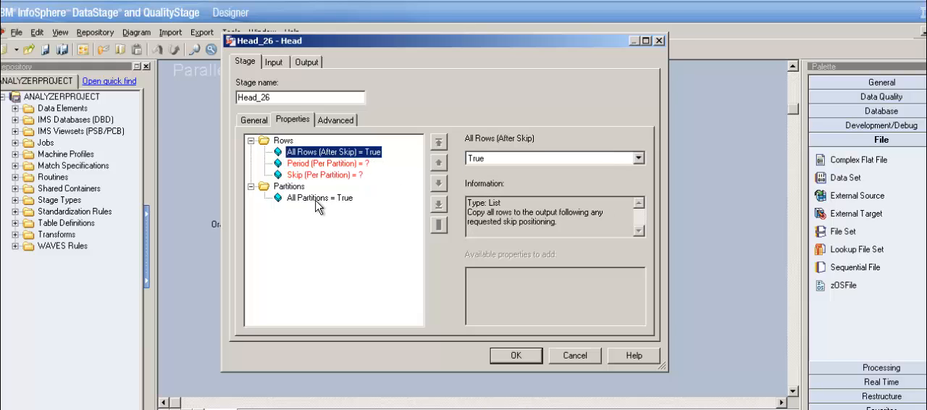
key("Down")
key("Down")
left_click(504, 162)
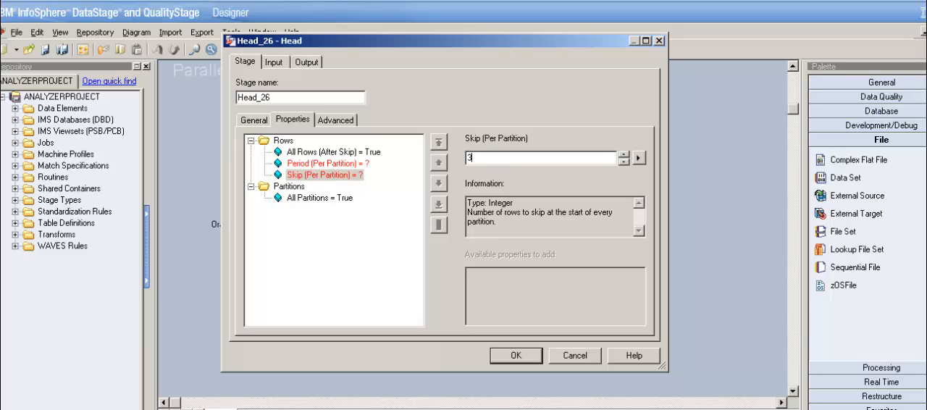
left_click(370, 168)
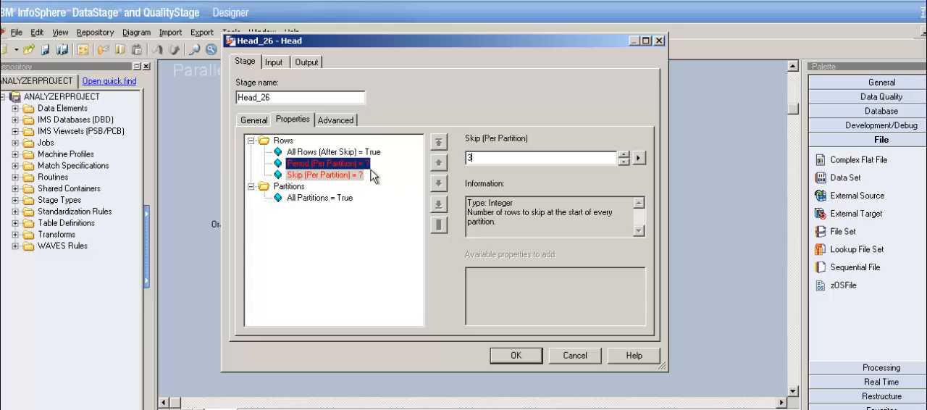
left_click(490, 162)
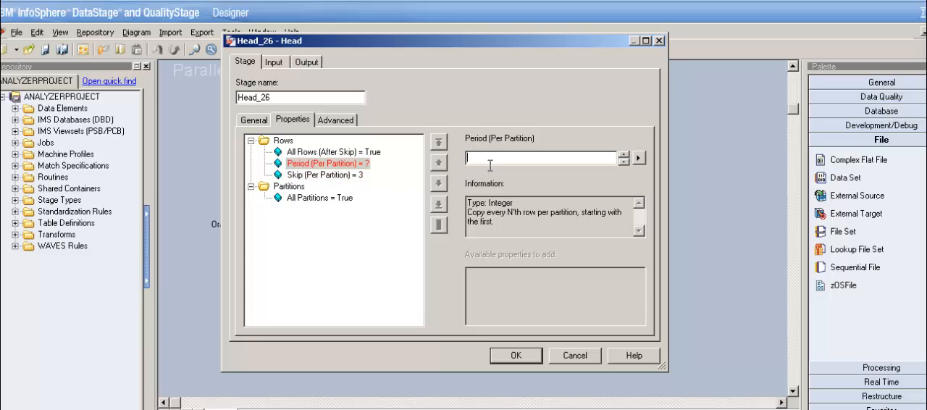
left_click(337, 155)
- Set All Partitions to False and enter 0 as the Partition Number
left_click(322, 198)
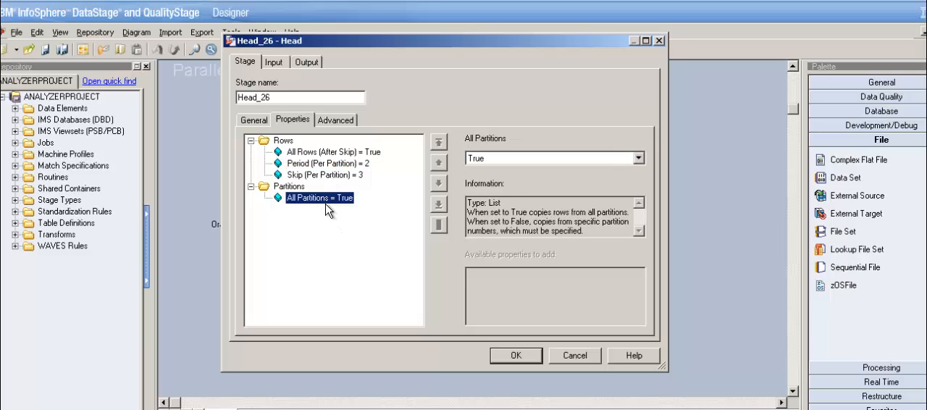
left_click(639, 159)
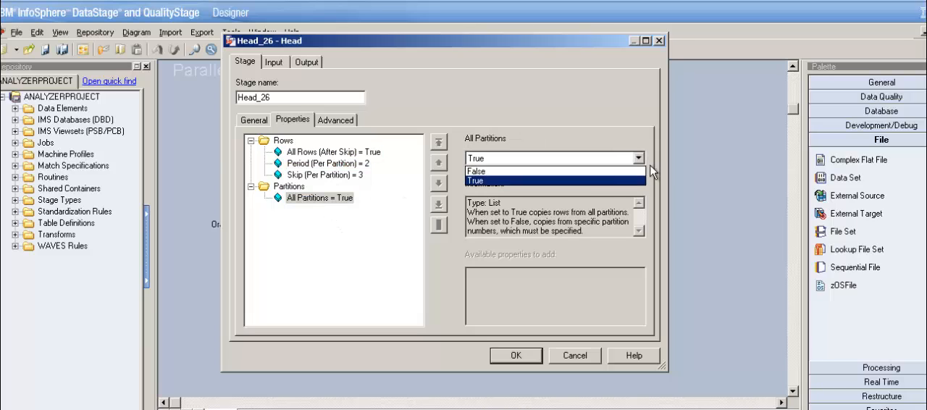
left_click(599, 173)
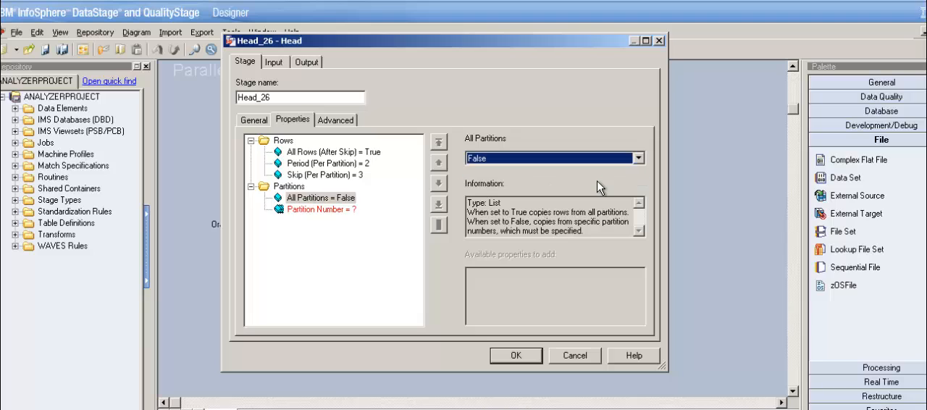
left_click(342, 210)
left_click(521, 164)
type("0")
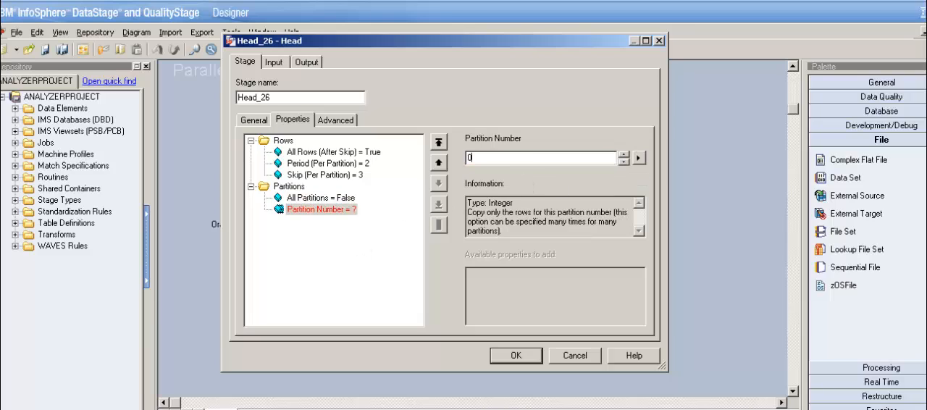
left_click(364, 154)
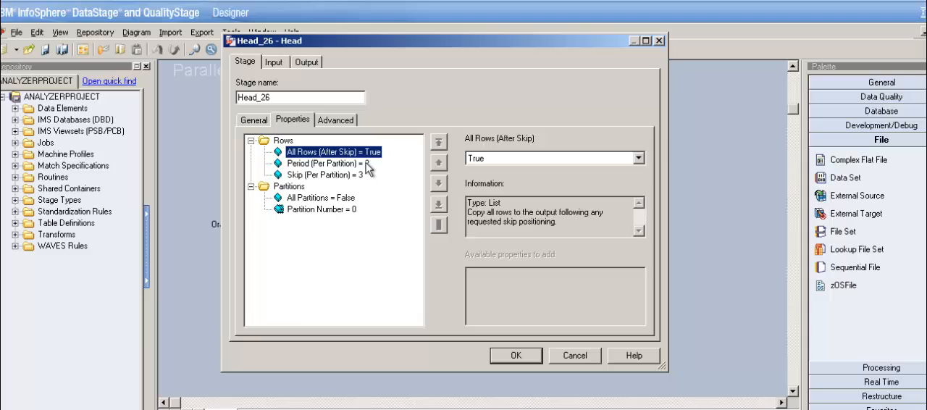
- Review the Head stage's Skip, All Rows and Period properties, and bring the Notepad partition lists beside its dialog
left_click(344, 178)
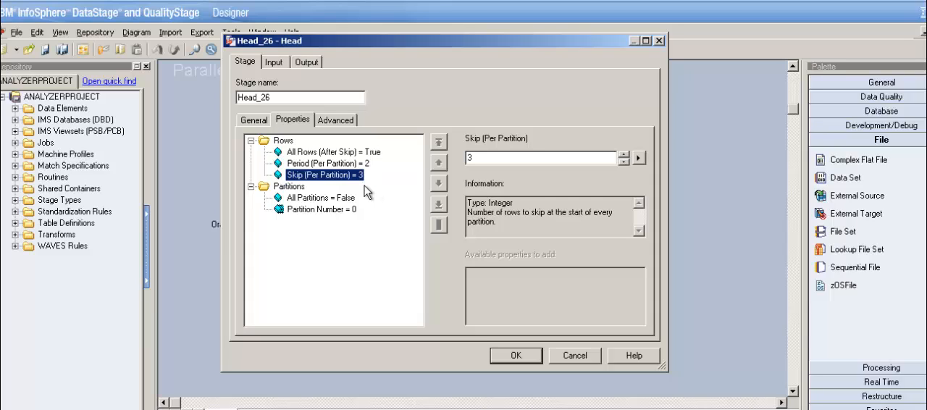
left_click(371, 155)
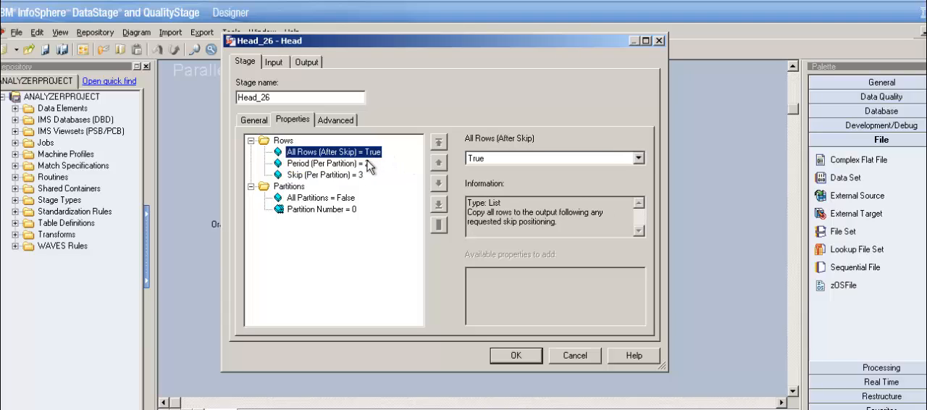
left_click(367, 171)
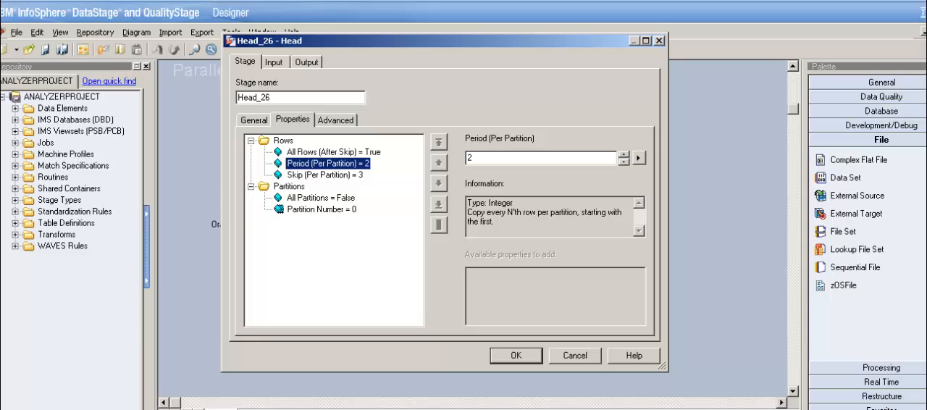
key("alt+Tab")
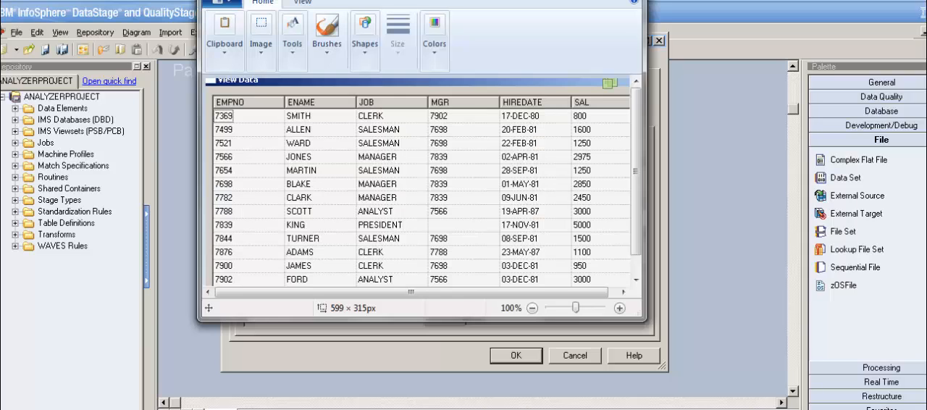
key("alt+Tab")
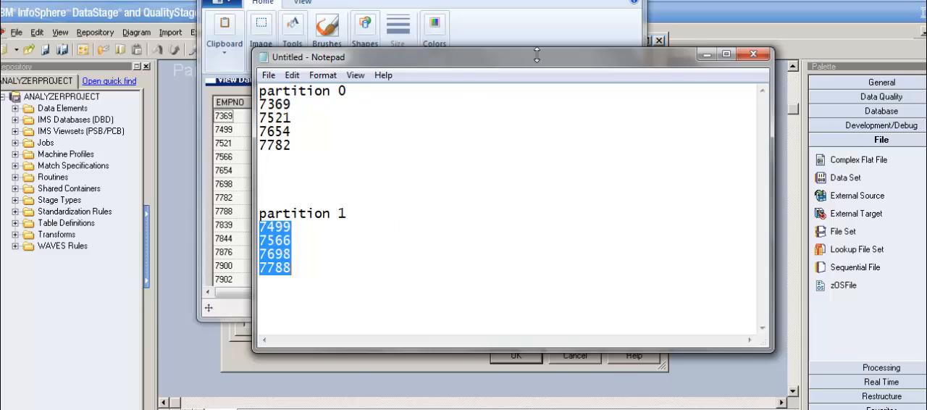
key("alt+Tab")
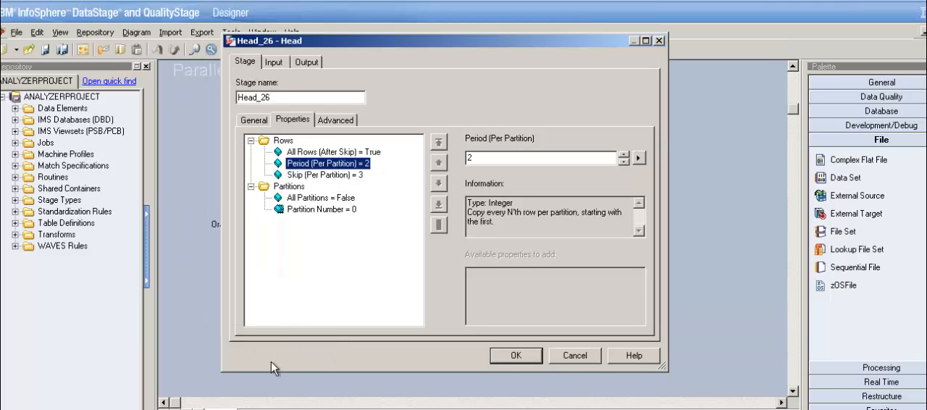
key("alt+Tab")
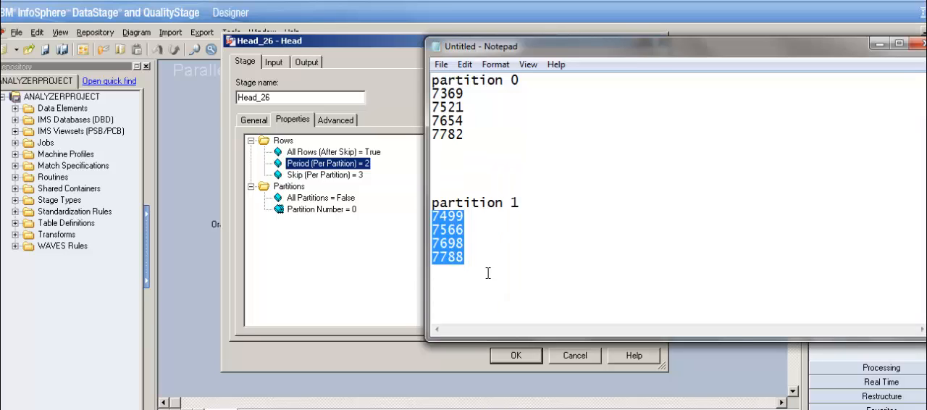
left_click_drag(487, 272, 432, 76)
left_click(436, 66)
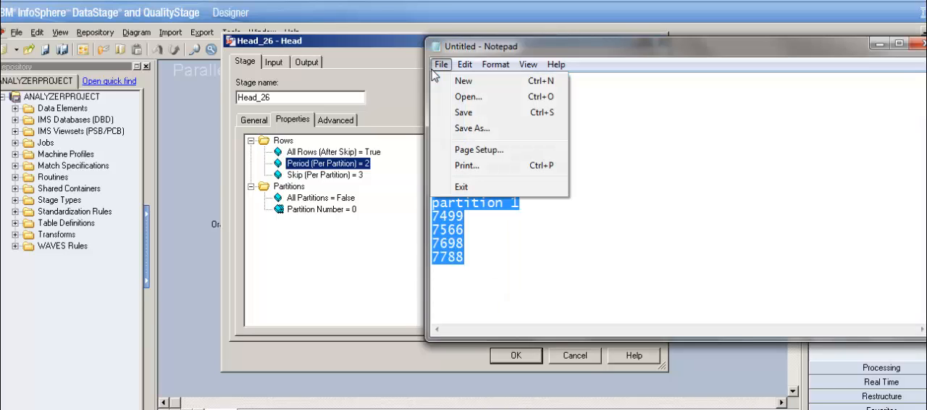
left_click(500, 281)
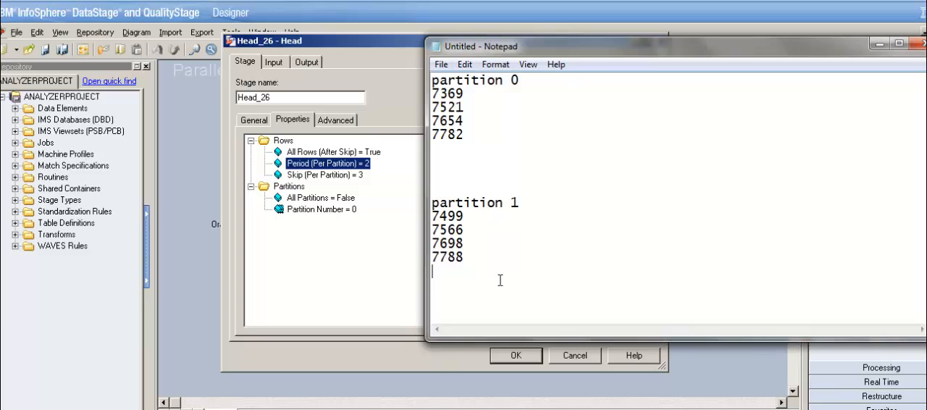
key("BackSpace")
key("BackSpace")
key("BackSpace")
key("BackSpace")
key("BackSpace")
key("BackSpace")
key("BackSpace")
key("BackSpace")
key("BackSpace")
key("BackSpace")
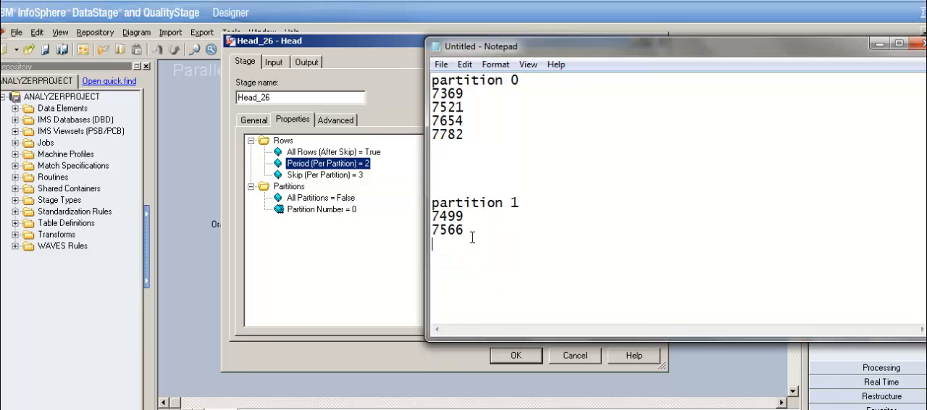
- Replace all the Notepad text with the lines "Period per partition=3" and "skip per partition=3"
left_click_drag(470, 236, 415, 51)
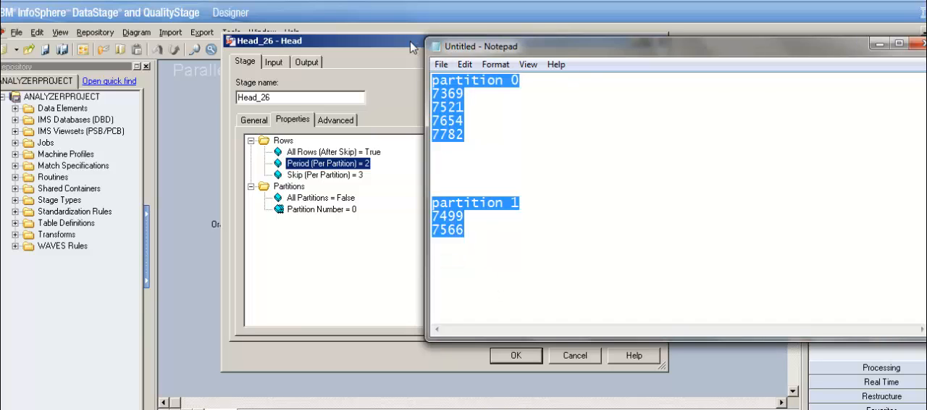
type("Perio")
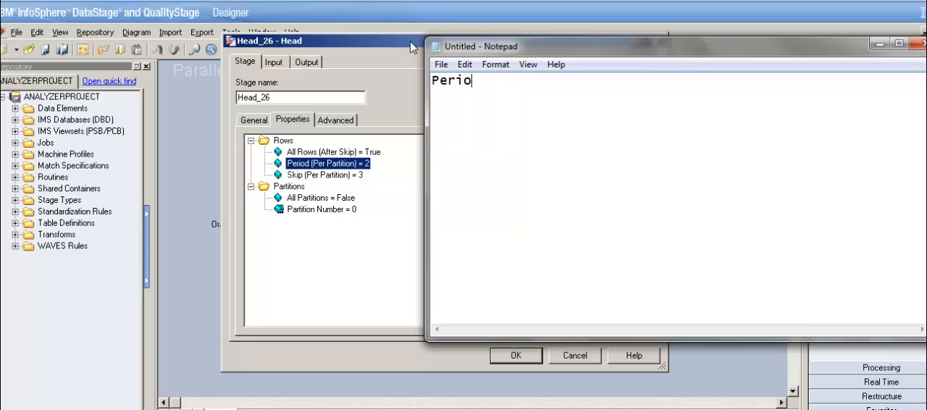
type("d per pa")
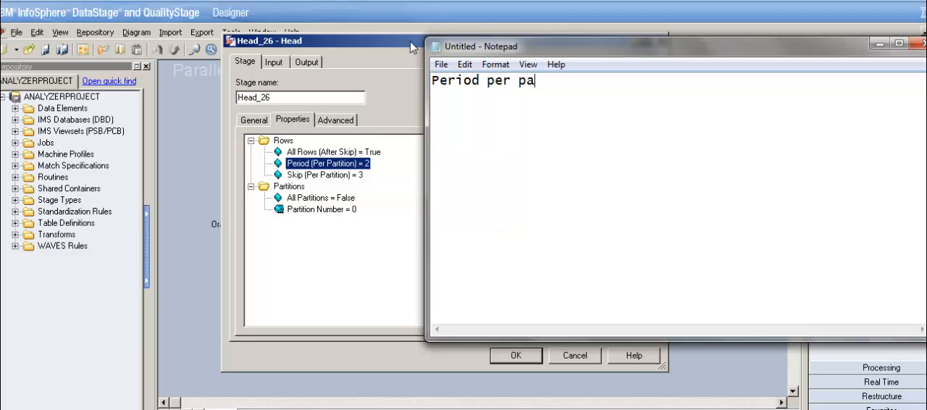
type("rtoition")
key("BackSpace")
key("BackSpace")
key("BackSpace")
key("BackSpace")
key("BackSpace")
key("BackSpace")
type("ition=")
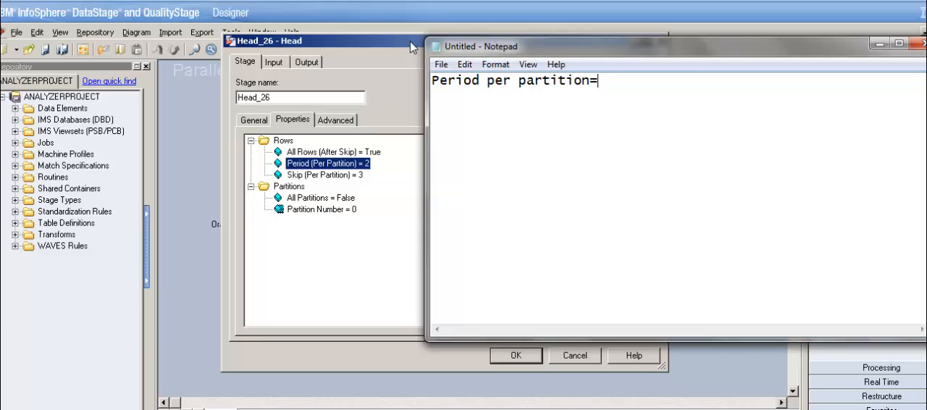
type("3 skip per pa")
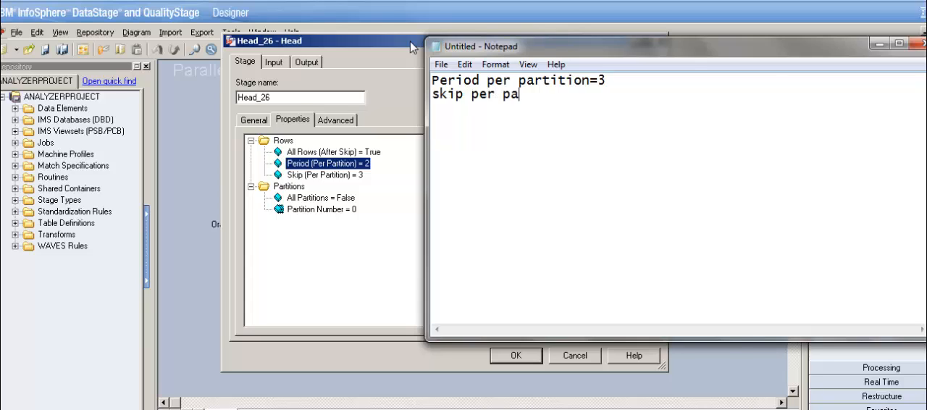
type("rtition=3")
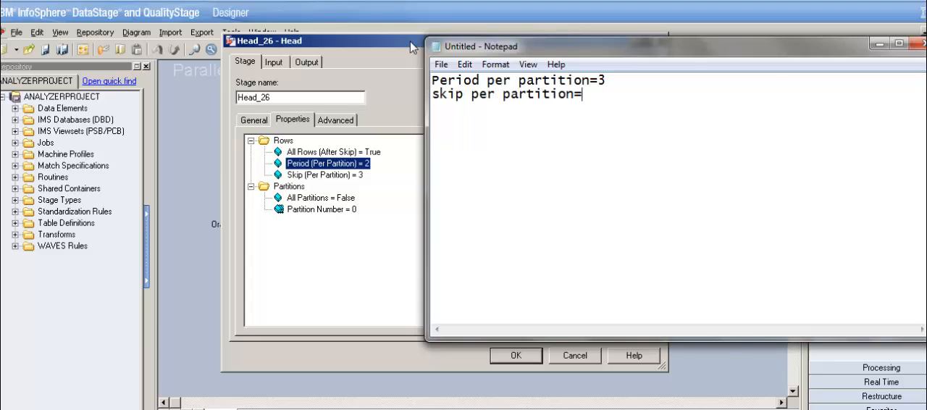
- Change the Period per partition note to 2 and space out both lines so their equals signs align
left_click(618, 87)
key("BackSpace")
type("2")
left_click(591, 80)
left_click(589, 94)
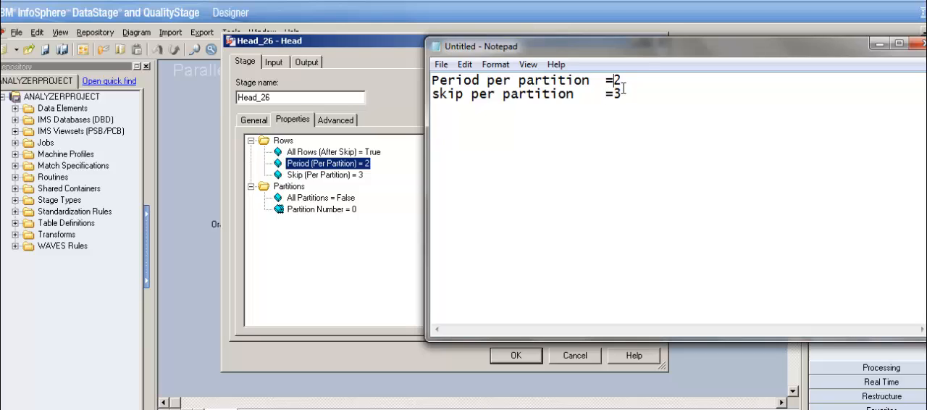
left_click(612, 81)
left_click(616, 99)
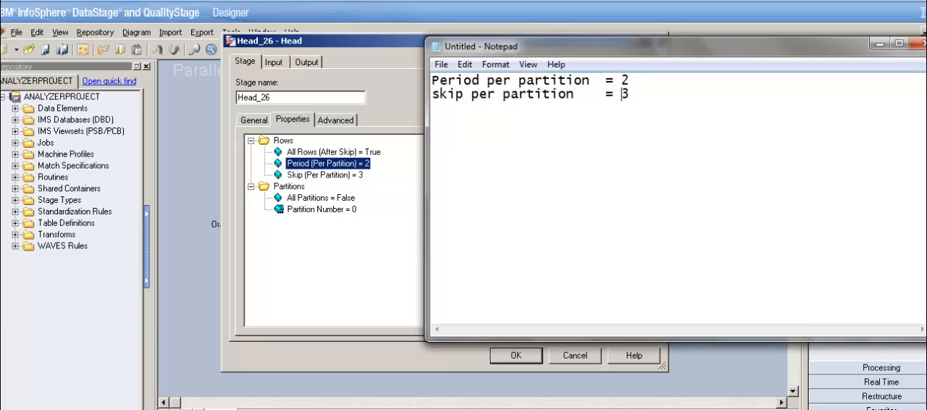
left_click(640, 105)
- Add the line "All rows (after skip) = True" below the skip line, followed by a blank line
key("Return")
type("All rows")
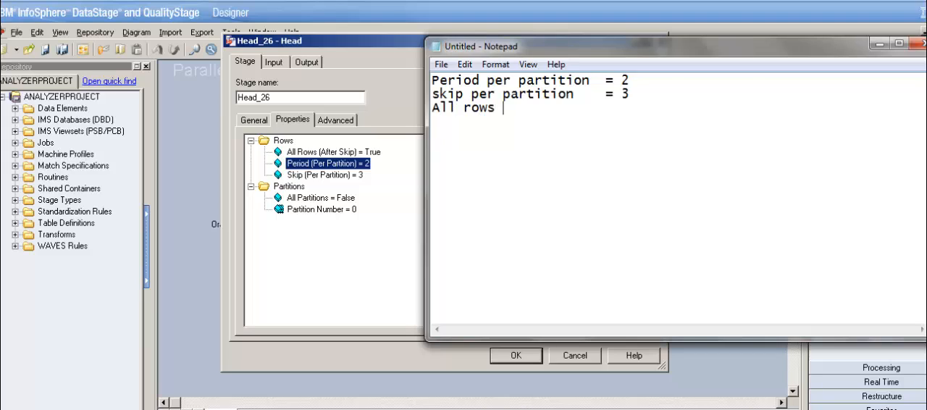
type(" (after s")
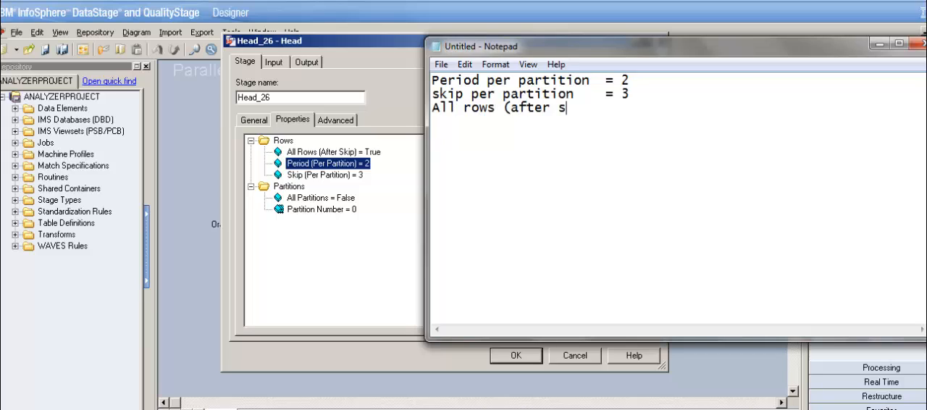
type("kip) = True")
key("Return")
key("Return")
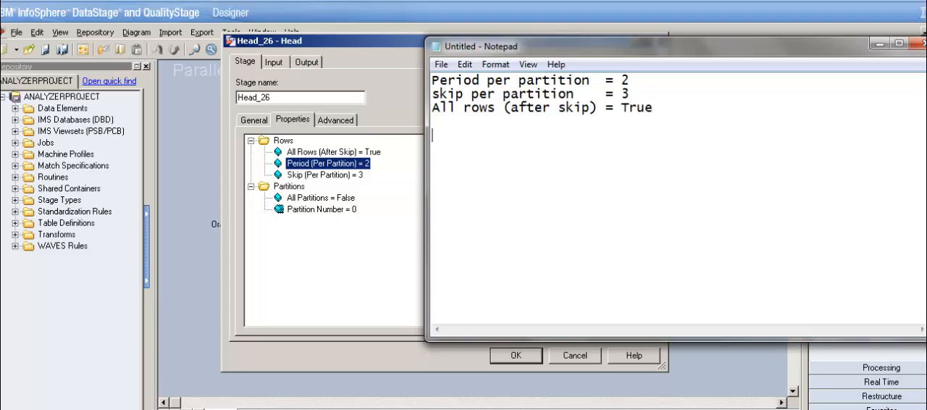
- Add the line "Partition Num = 0" beneath the row settings in the notes
type("Partition ")
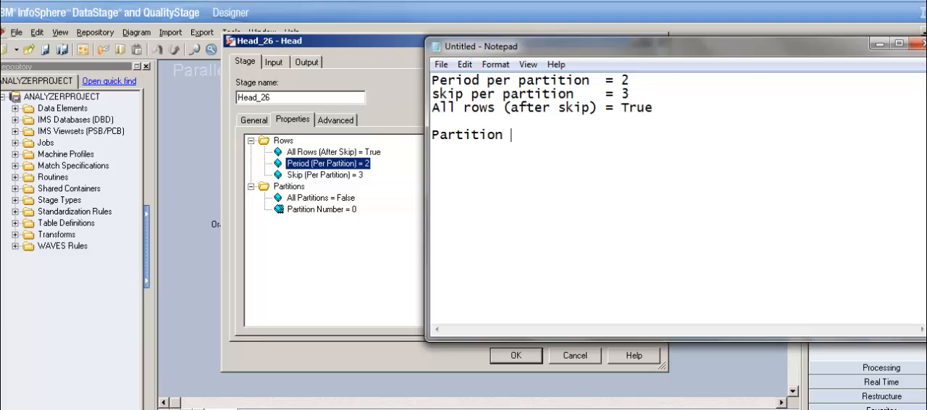
type("Num= 0")
left_click(541, 134)
left_click(583, 143)
key("Return")
- Bring up the emp table screenshot in Paint and place it beside Notepad with the EMPNO column visible
key("super+Down")
key("alt+Tab")
key("alt+Tab")
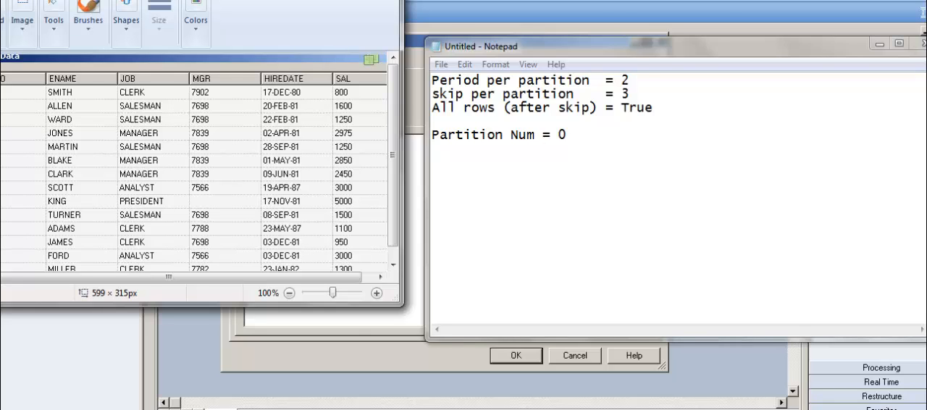
left_click_drag(290, 2, 434, 0)
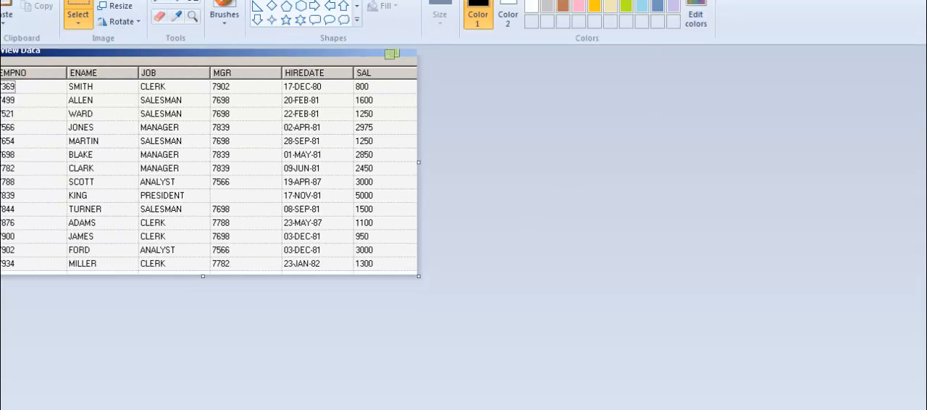
left_click(926, 0)
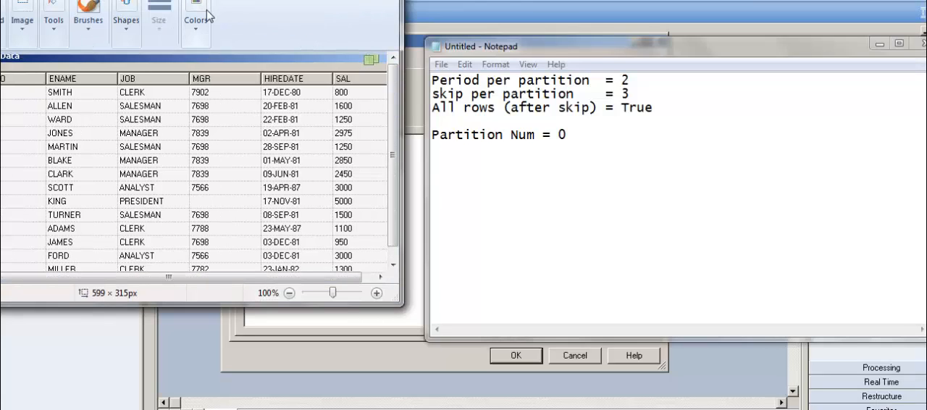
left_click_drag(218, 0, 306, 0)
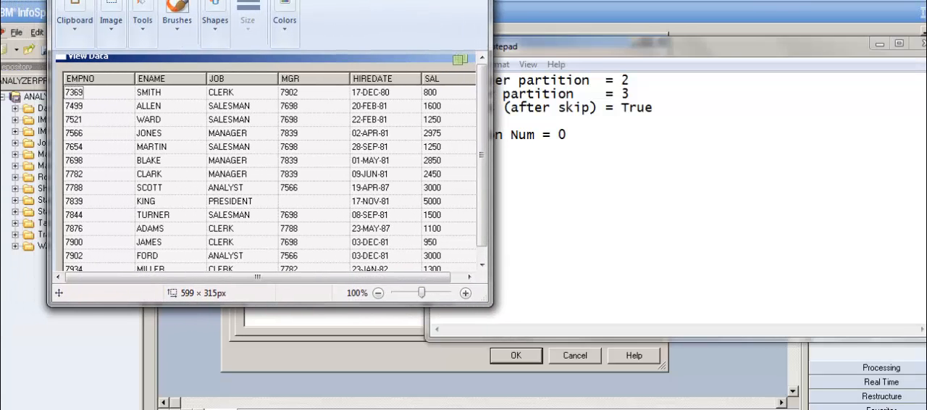
left_click(598, 47)
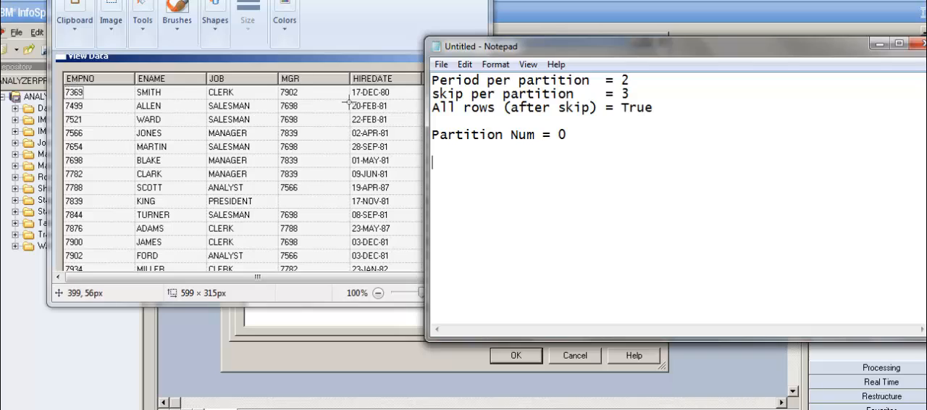
- Start a "partition 0" list in Notepad with the EMPNO values of the table's first and third rows
type("partit")
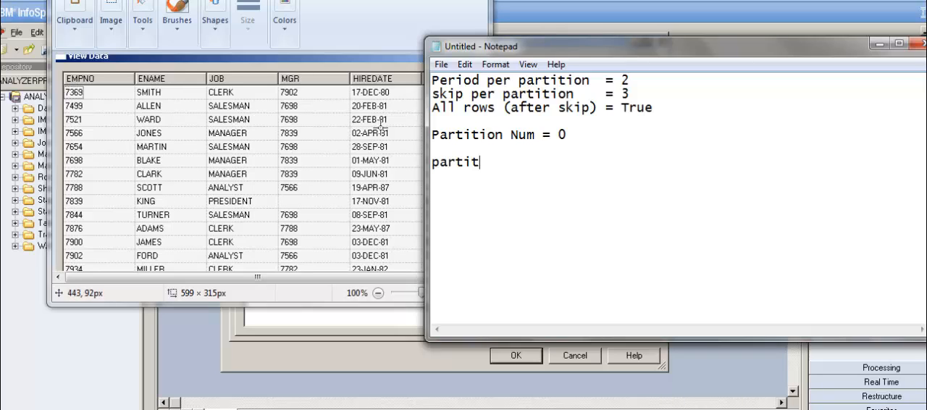
type("ion 0")
key("Return")
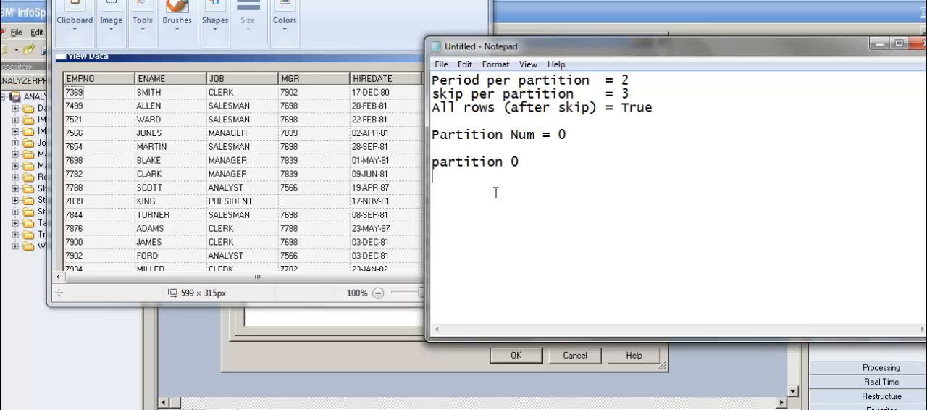
type("7369 7521")
key("Return")
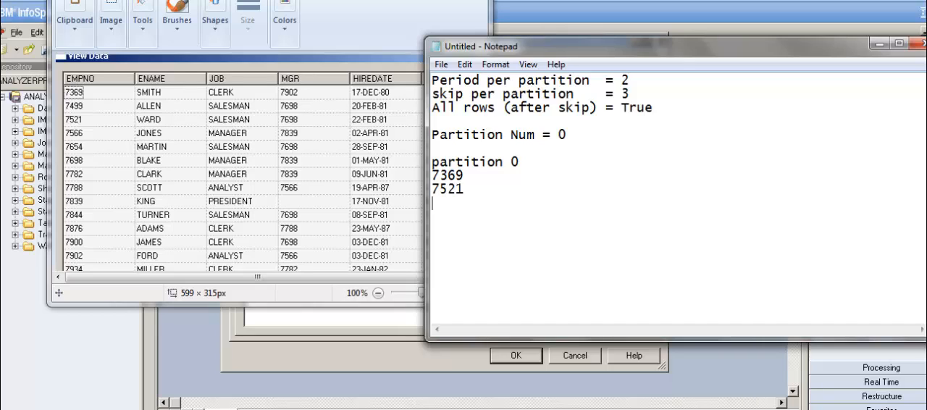
- Extend the partition 0 list with the EMPNO values of the fifth, seventh, ninth, eleventh and thirteenth table rows
type("7654")
key("Return")
type("7782")
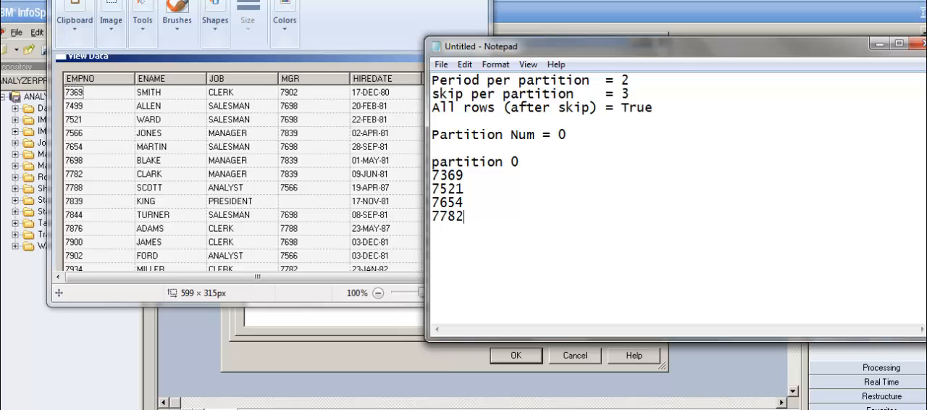
key("Return")
type("7839")
key("Return")
type("7876")
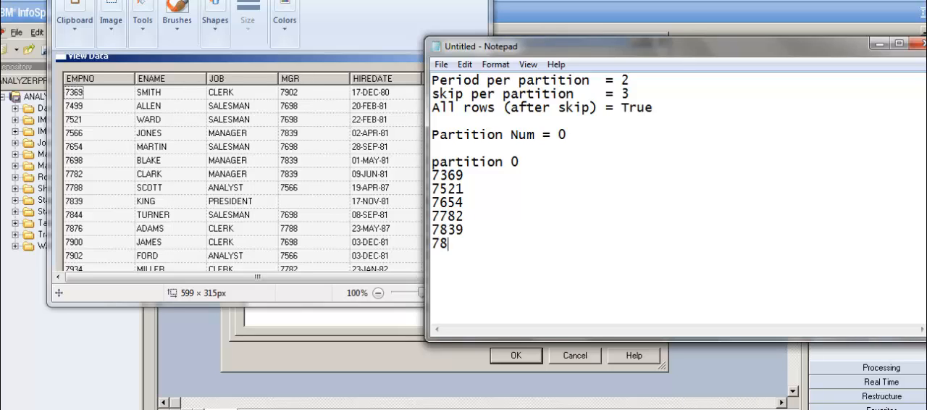
key("Return")
type("7902")
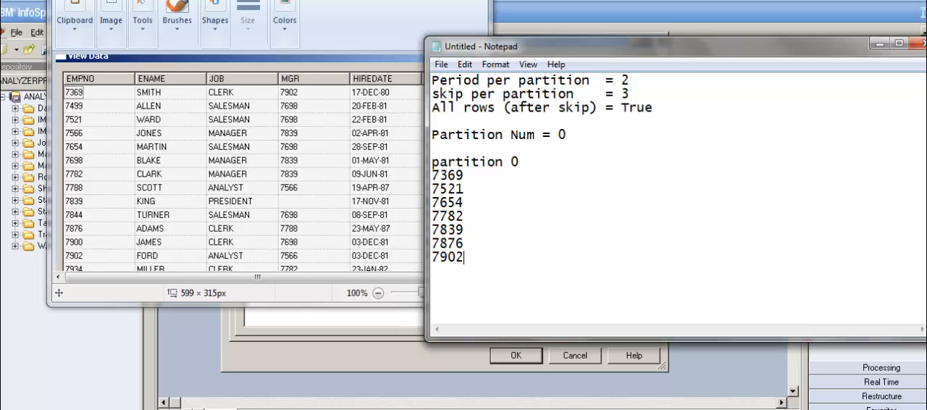
- Delete the first three entries of the partition 0 list to illustrate Skip per partition = 3
left_click_drag(472, 261, 432, 174)
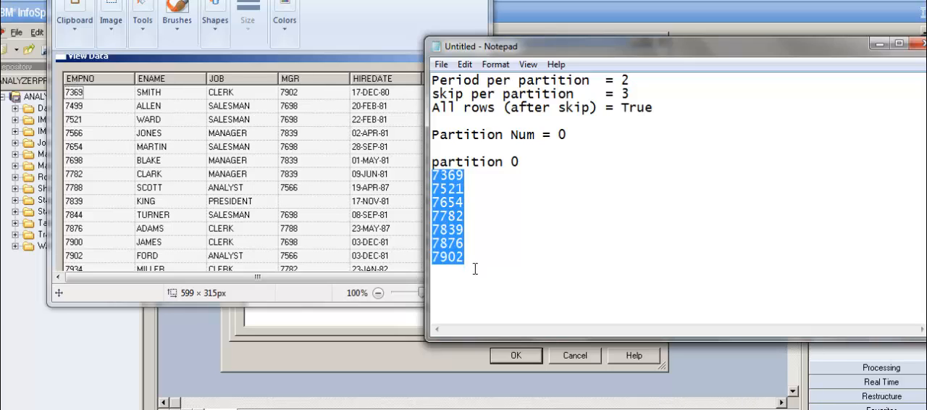
left_click_drag(475, 268, 432, 174)
left_click(490, 217)
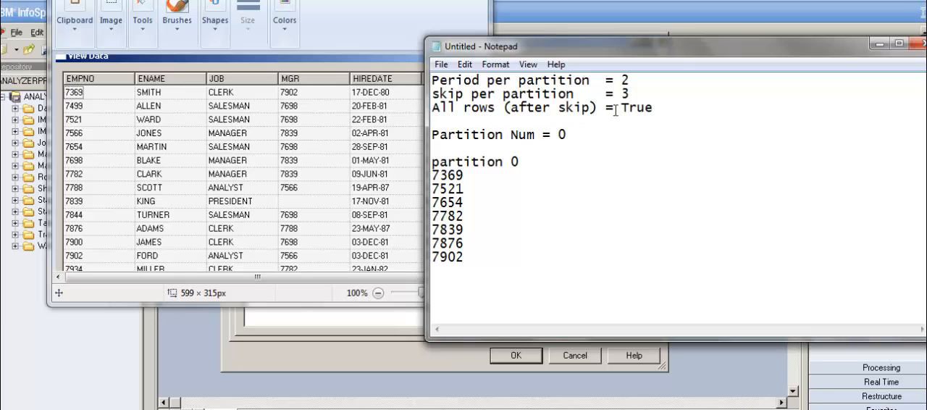
left_click_drag(431, 107, 472, 94)
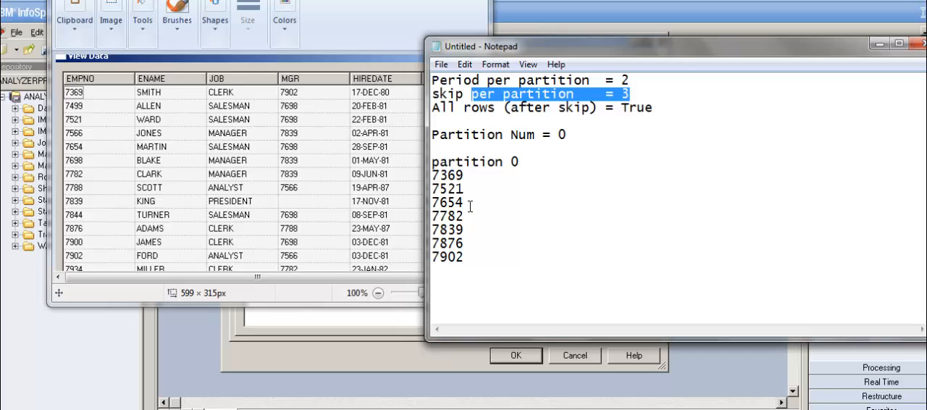
left_click_drag(472, 203, 432, 175)
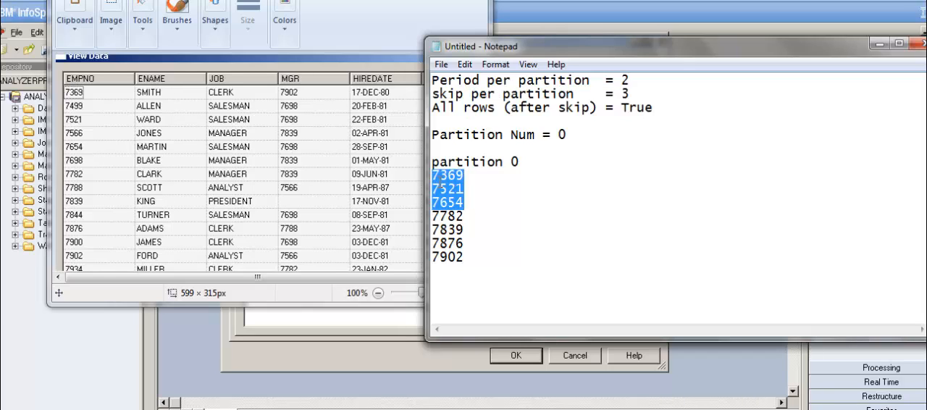
key("Delete")
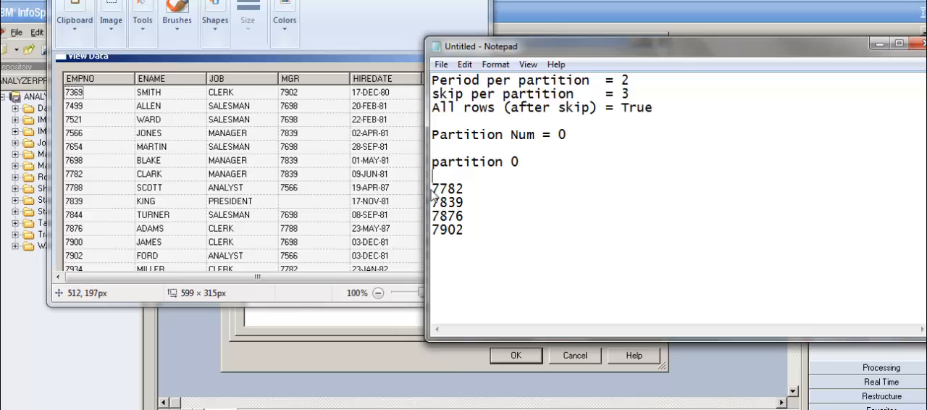
- Add an "output" heading below the partition 0 list in Notepad and enter the list's first EMPNO value beneath it
left_click_drag(433, 189, 470, 241)
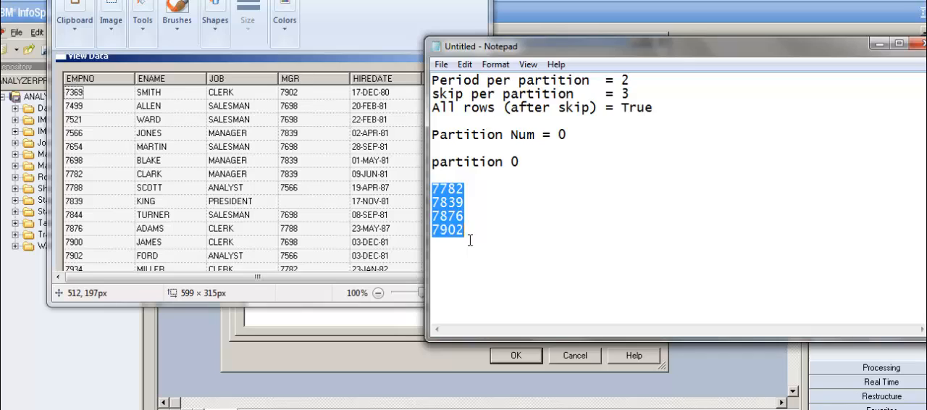
left_click(643, 87)
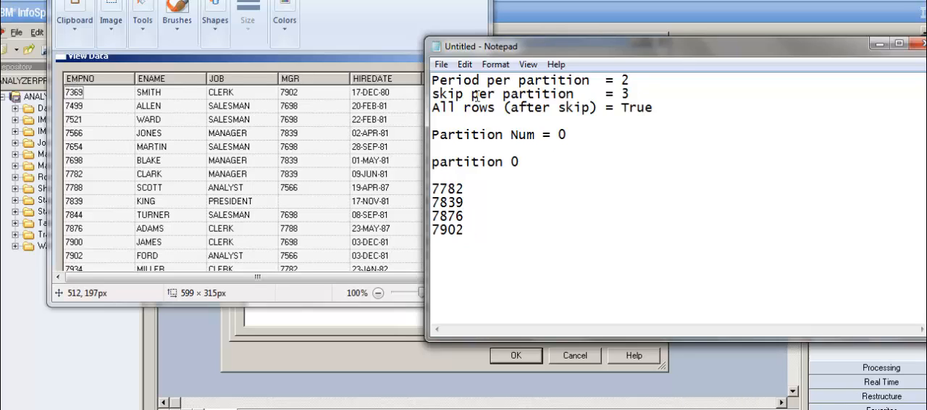
double_click(629, 87)
left_click_drag(471, 191, 442, 191)
left_click(497, 225)
key("Return")
key("Return")
type("outrputr")
key("BackSpace")
key("BackSpace")
key("BackSpace")
key("BackSpace")
key("BackSpace")
type("put ")
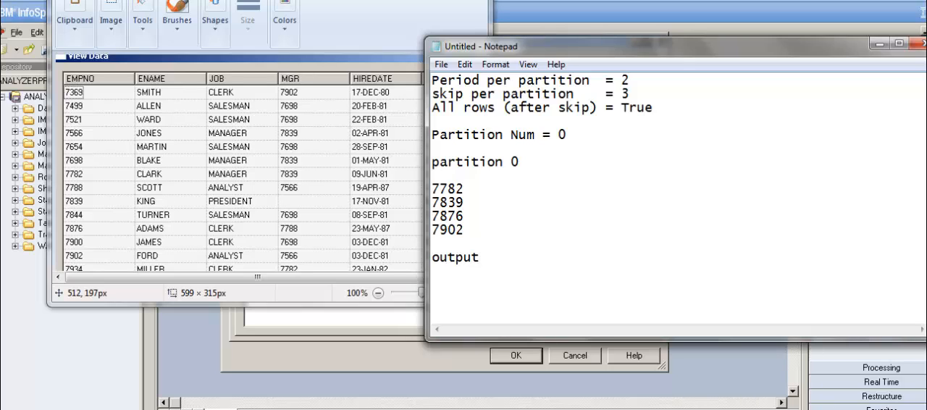
type("7782")
- Add the partition 0 list's third EMPNO value to the output list to illustrate Period per partition = 2
left_click_drag(643, 80, 519, 87)
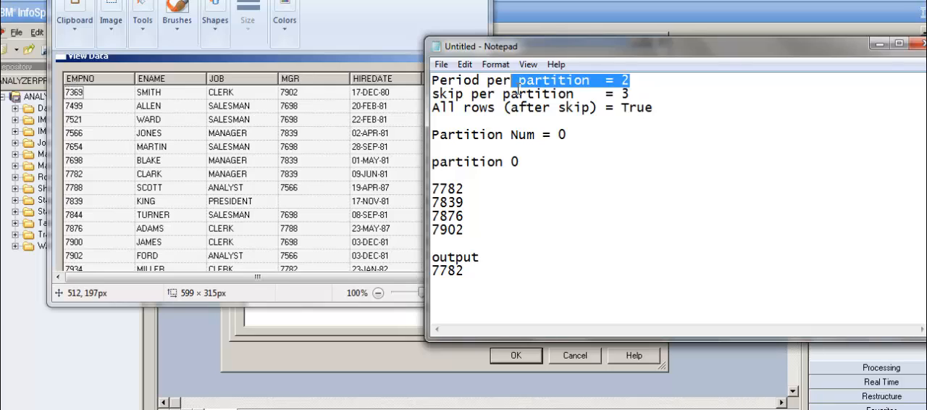
left_click(638, 88)
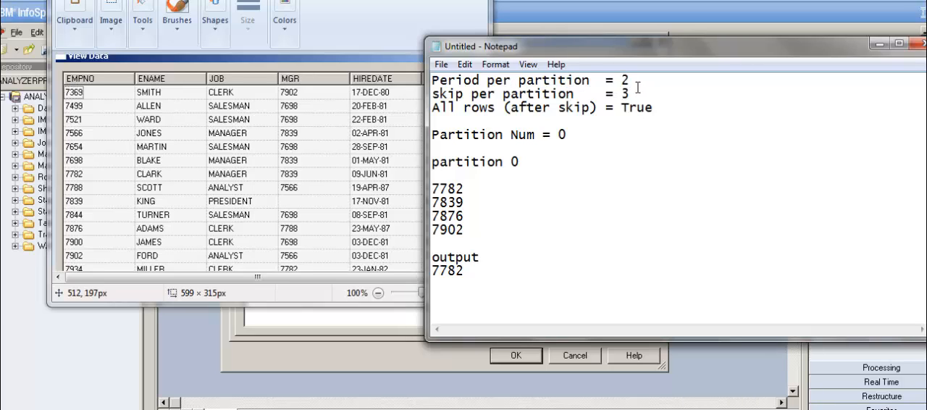
double_click(627, 88)
left_click_drag(465, 189, 439, 190)
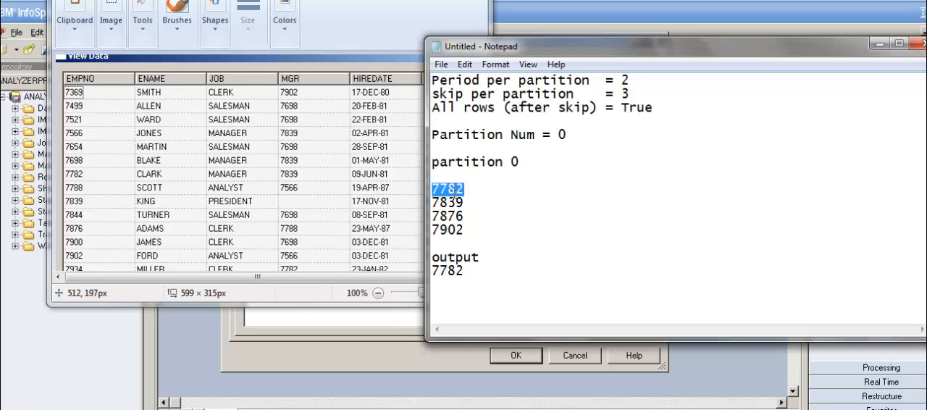
left_click(471, 203)
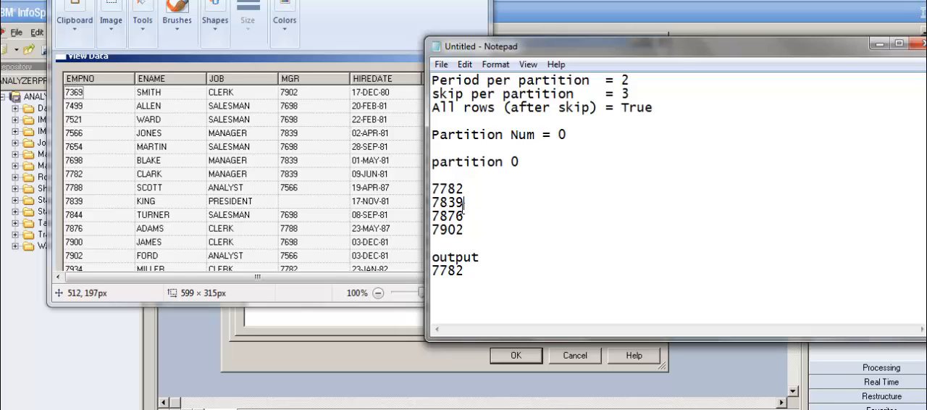
left_click_drag(464, 204, 441, 219)
left_click(471, 228)
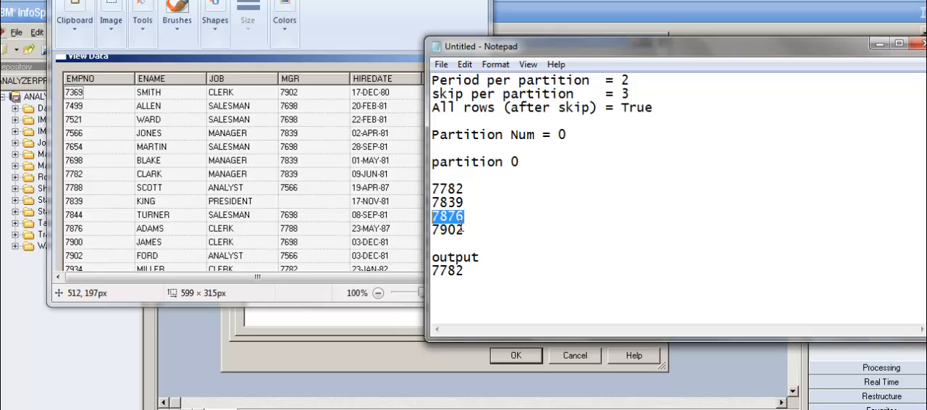
left_click(478, 276)
key("Return")
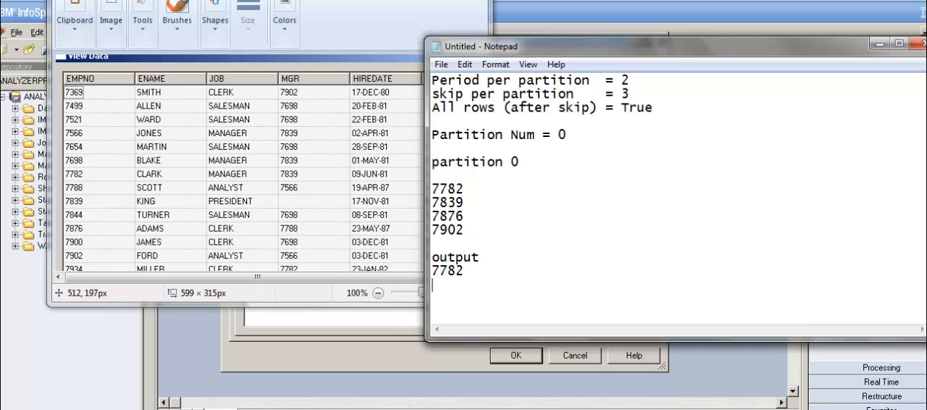
type("7876")
left_click_drag(472, 233, 432, 235)
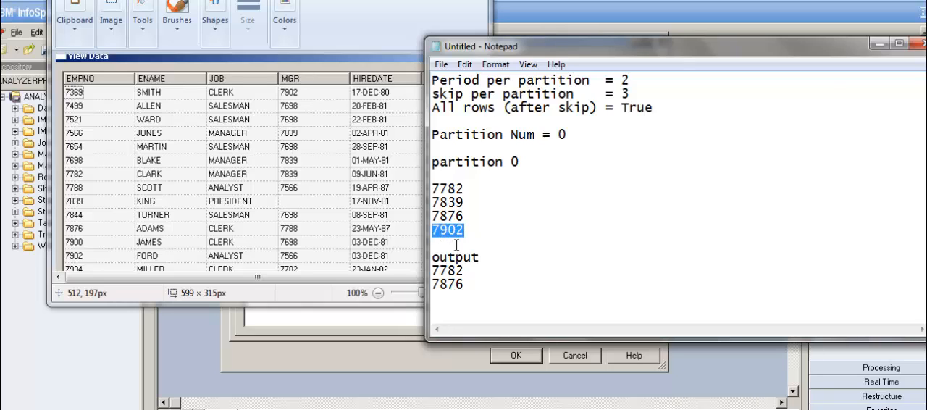
left_click(468, 247)
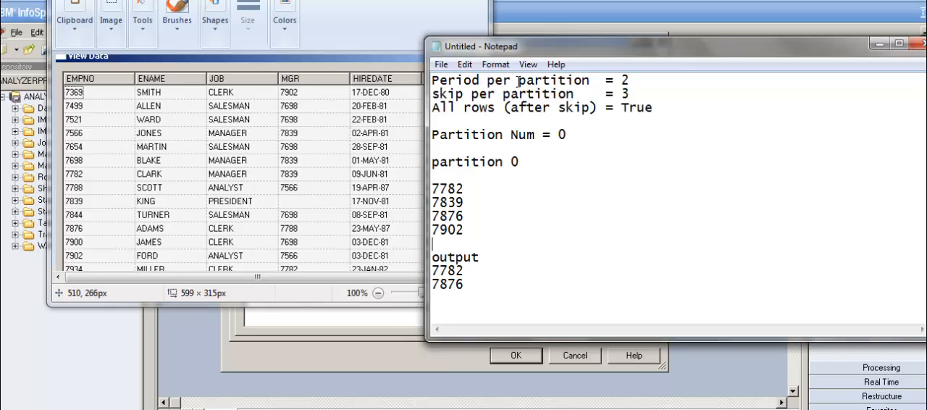
left_click_drag(666, 114, 433, 81)
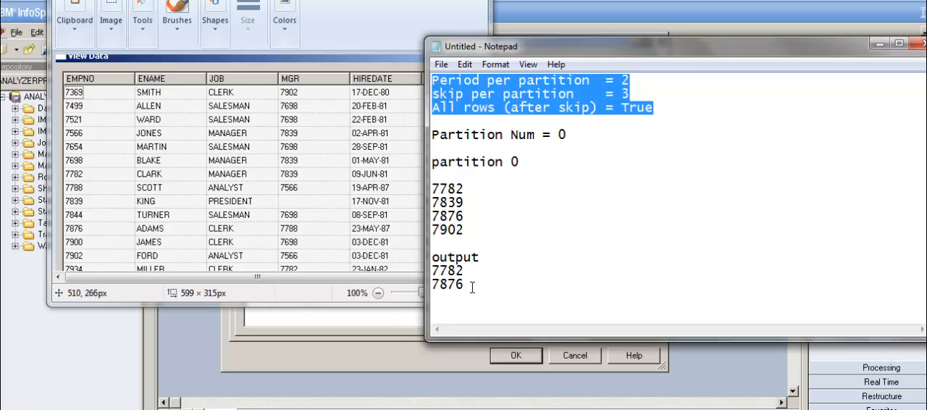
left_click_drag(472, 287, 437, 269)
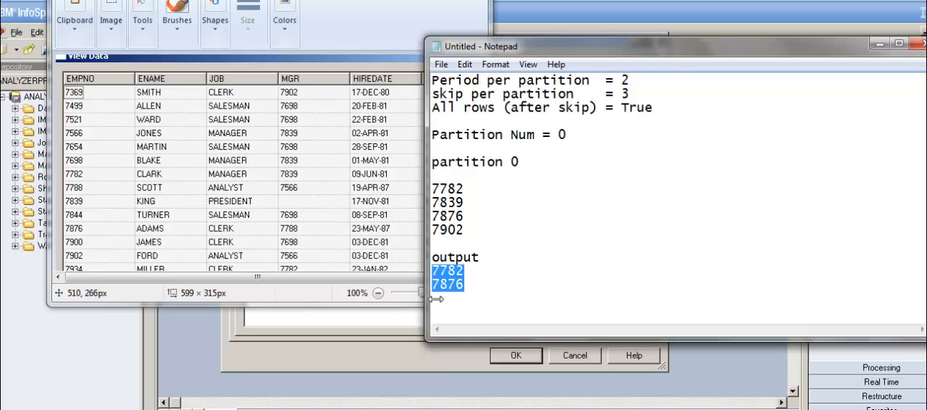
- Switch to DataStage Designer, accept the Head stage's properties and run the job with no warning limit
left_click(404, 327)
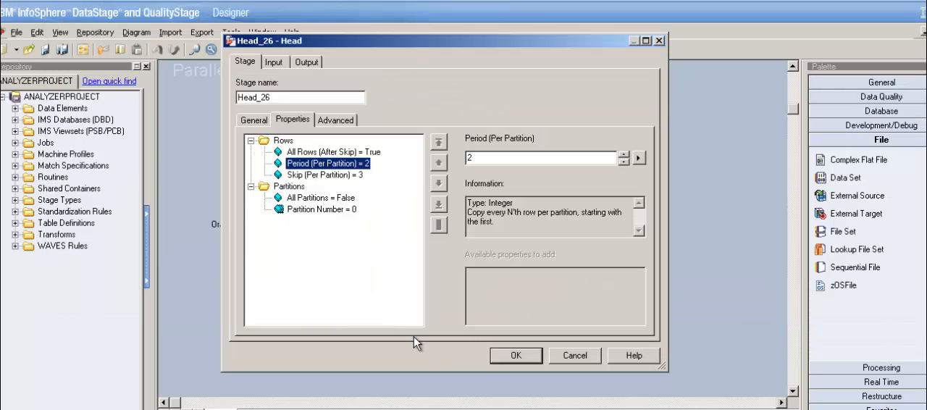
left_click(531, 361)
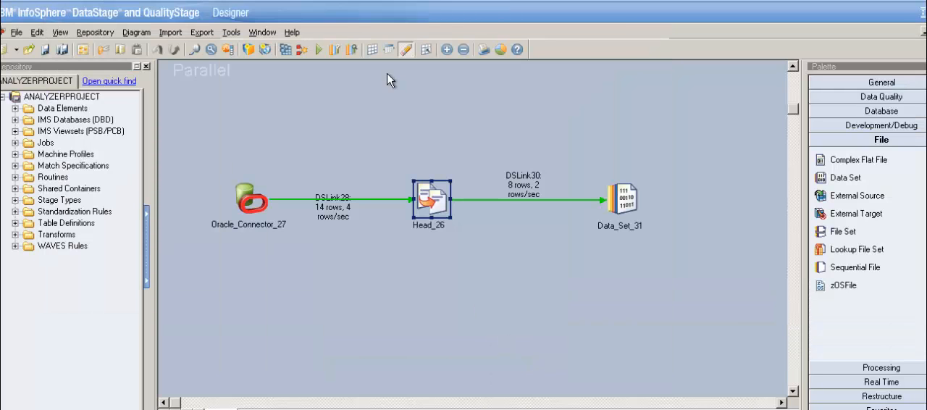
left_click(320, 50)
left_click(443, 236)
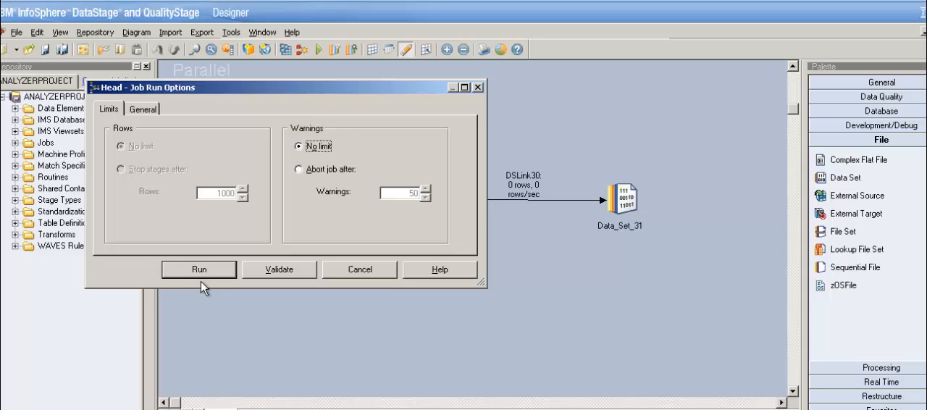
left_click(199, 269)
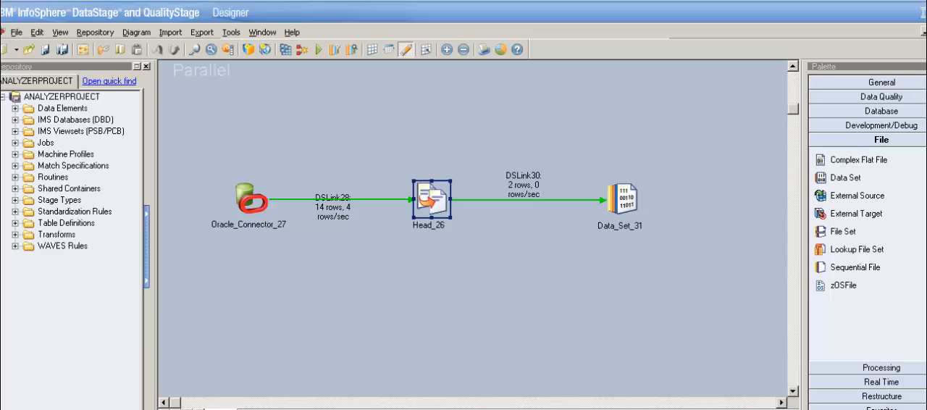
- Check the expected output in Notepad and view the Data Set stage's data with 20 rows to display
left_click(270, 405)
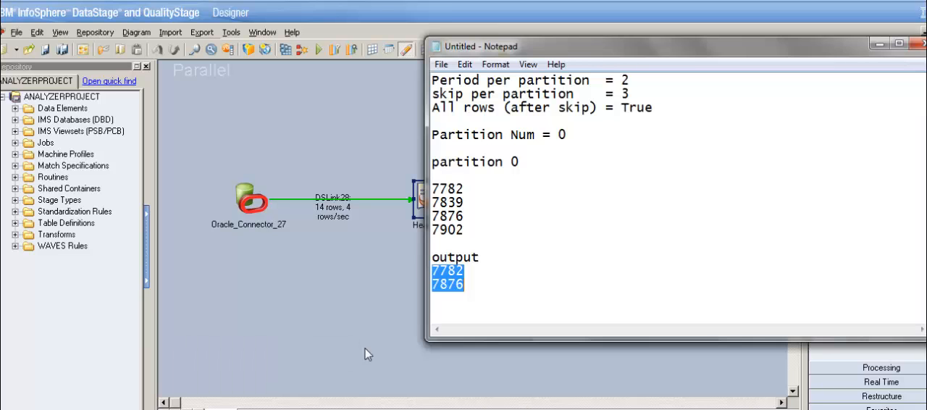
left_click(485, 297)
left_click_drag(485, 297, 433, 270)
left_click(391, 278)
double_click(633, 213)
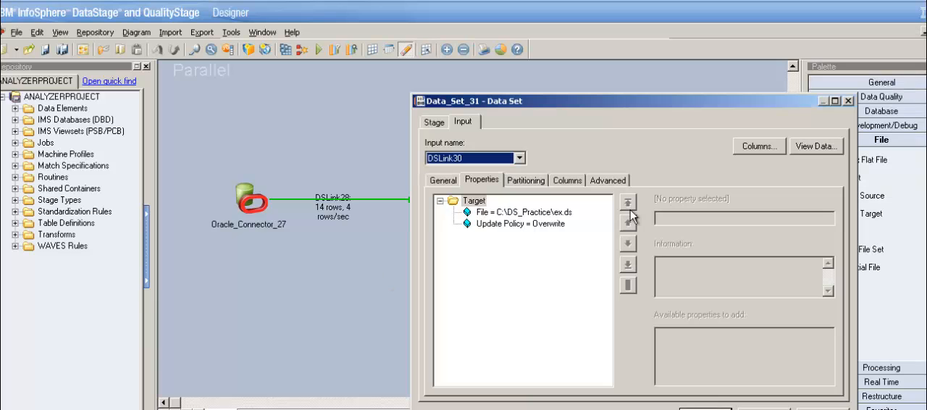
left_click(818, 149)
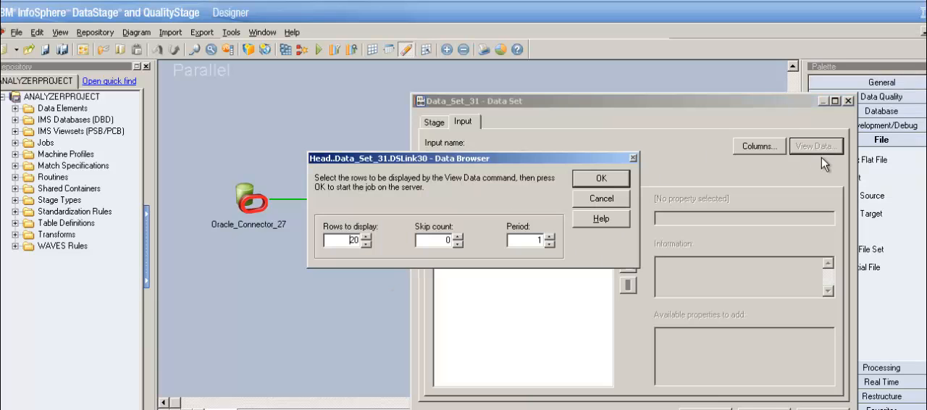
left_click(614, 198)
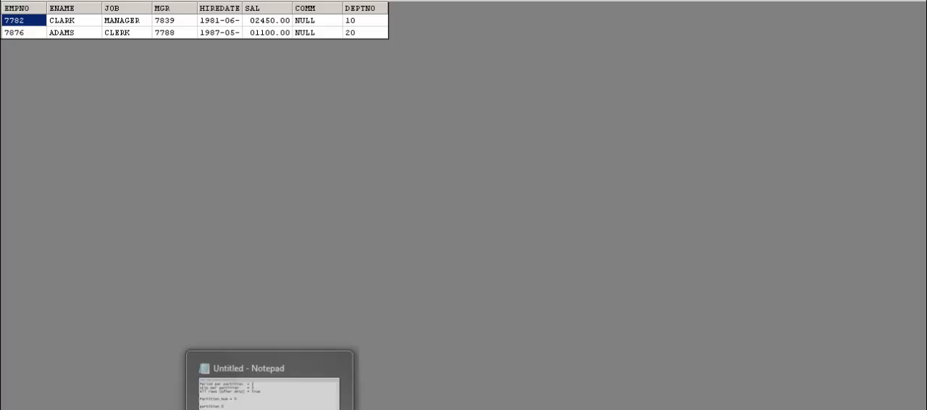
- Compare the data set's EMPNO values with the expected output in Notepad, and close the data browser and Data Set stage
left_click(270, 408)
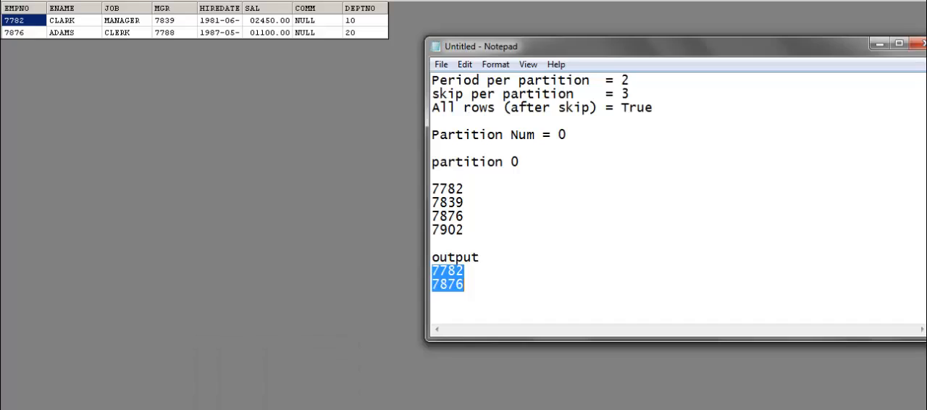
left_click(478, 289)
left_click_drag(478, 289, 433, 273)
left_click(879, 44)
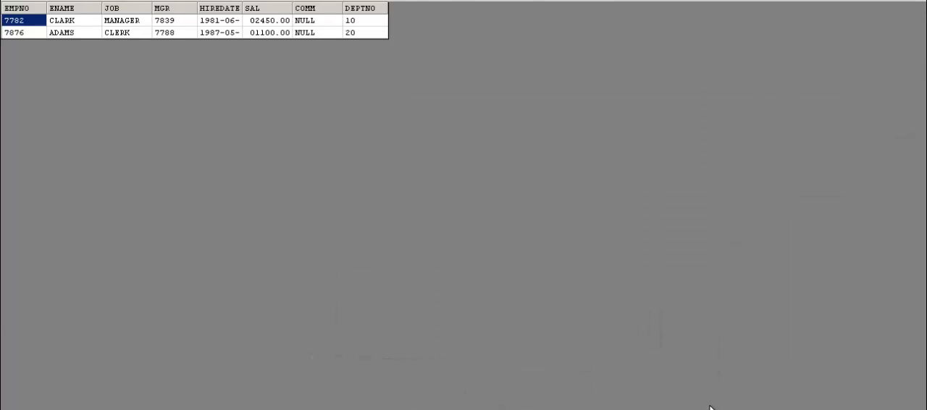
key("Escape")
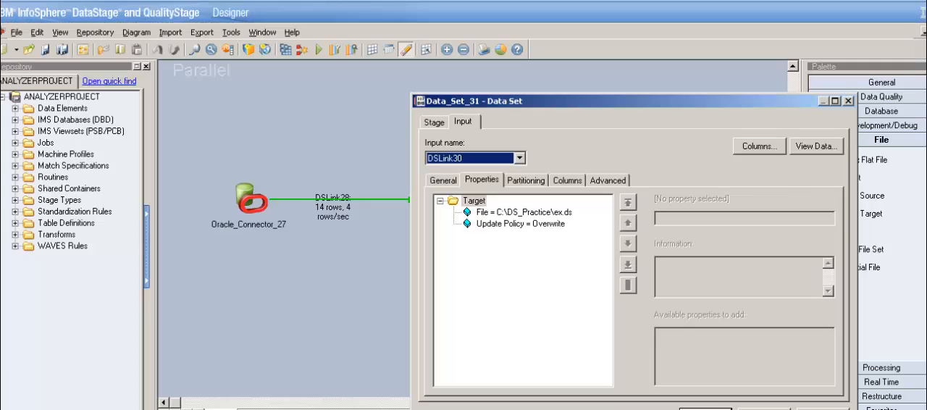
left_click(718, 408)
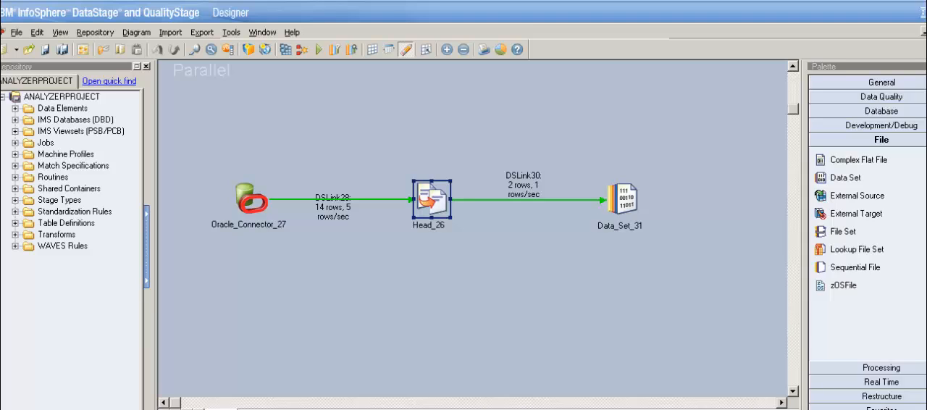
- Open the Head stage and review its Partition Number, All Partitions, Skip and Period properties
double_click(441, 205)
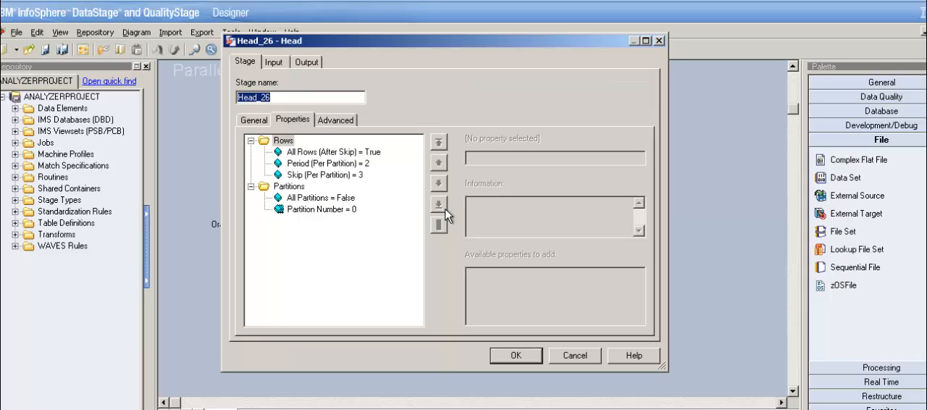
left_click(334, 210)
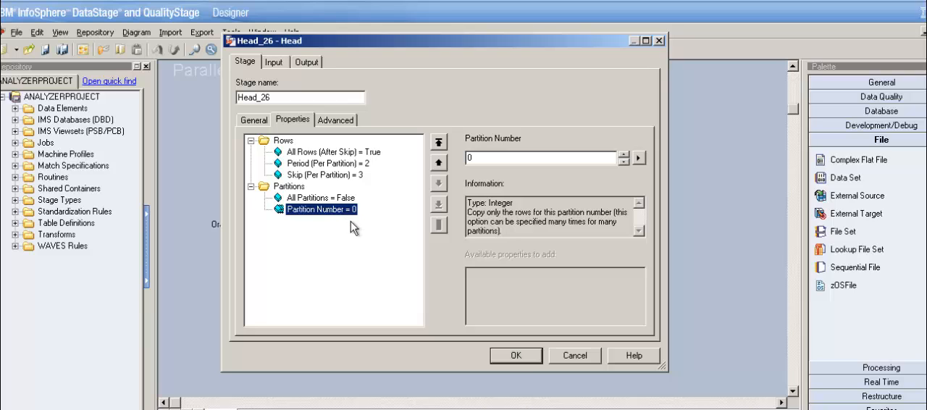
left_click(340, 198)
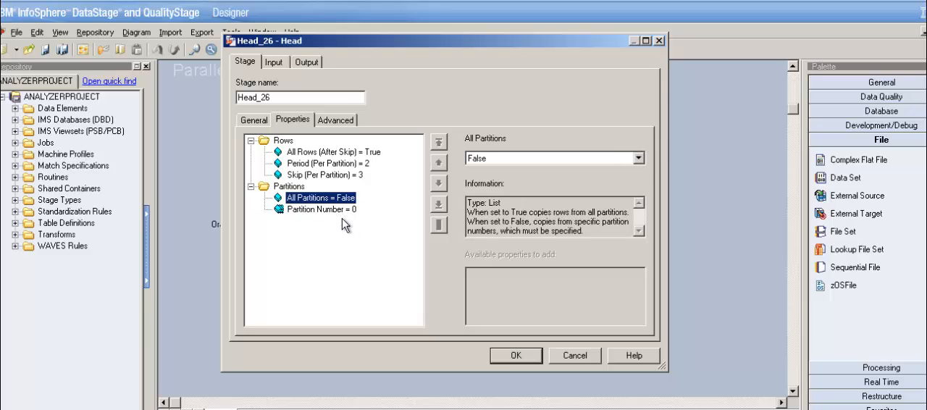
left_click(342, 217)
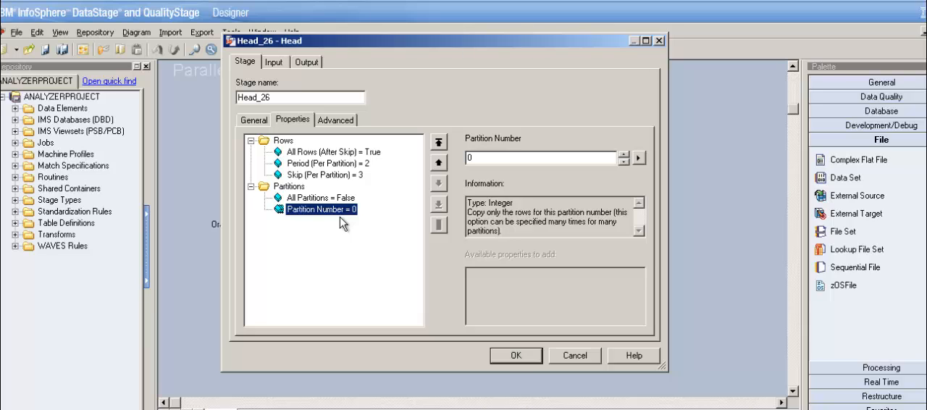
left_click(355, 177)
left_click(364, 164)
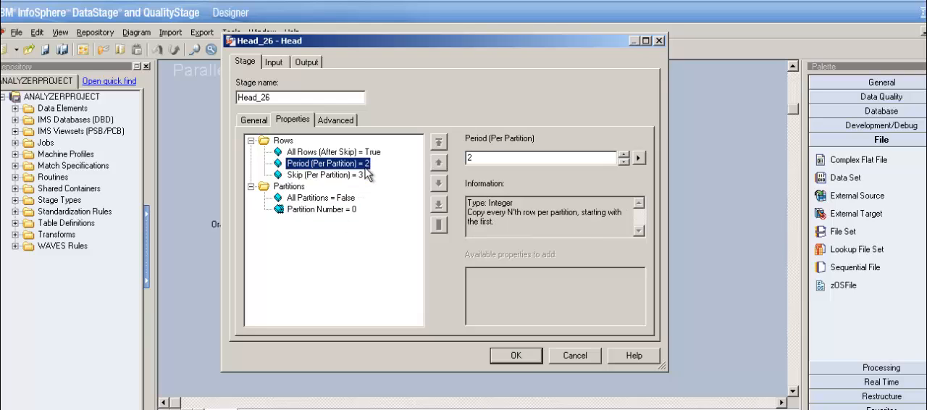
left_click(359, 176)
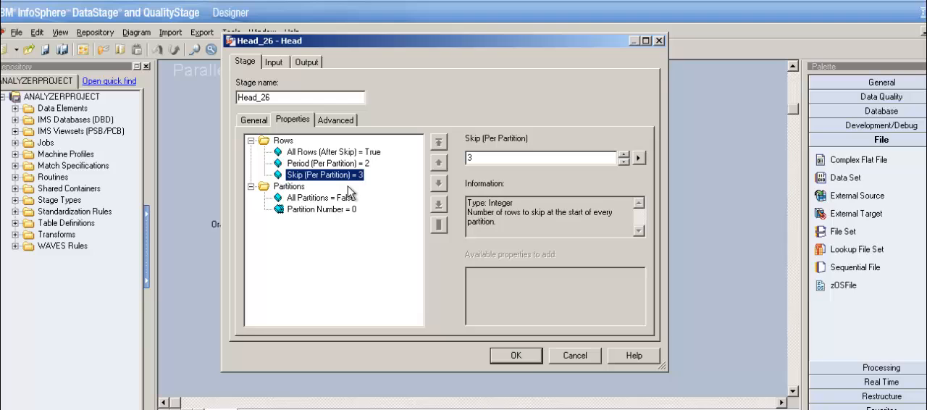
- Set the Head stage's Period (Per Partition) to 3 and accept the stage properties
left_click(337, 165)
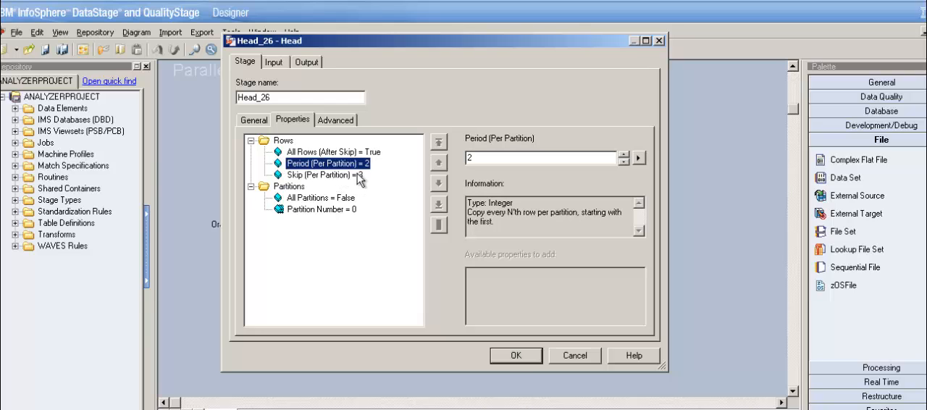
left_click(491, 167)
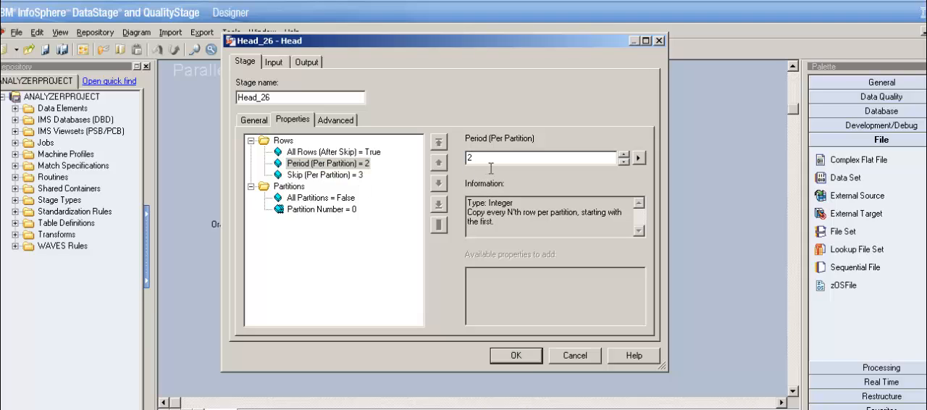
key("BackSpace")
type("3")
left_click(352, 176)
left_click(365, 165)
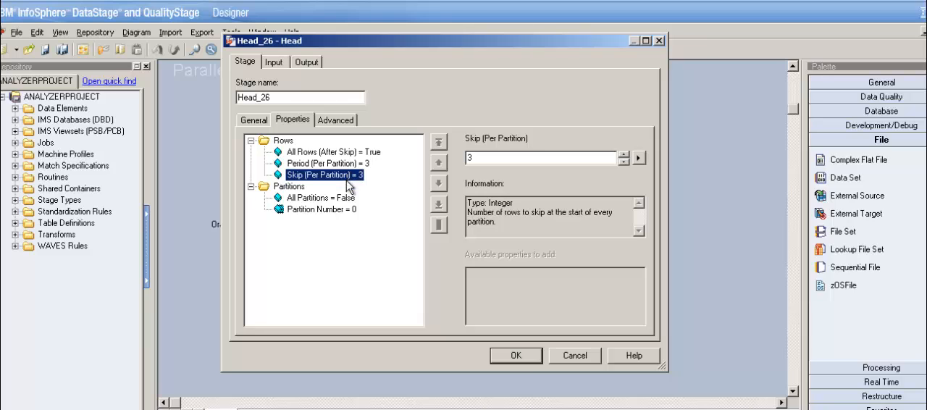
left_click(525, 361)
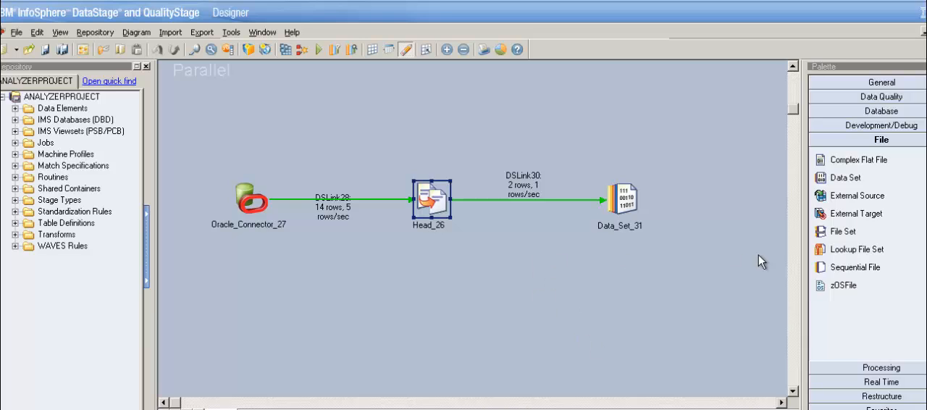
left_click(871, 126)
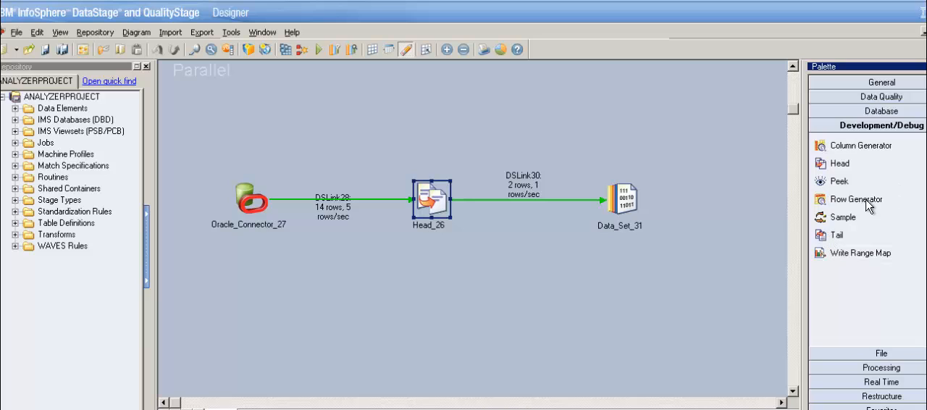
left_click(899, 376)
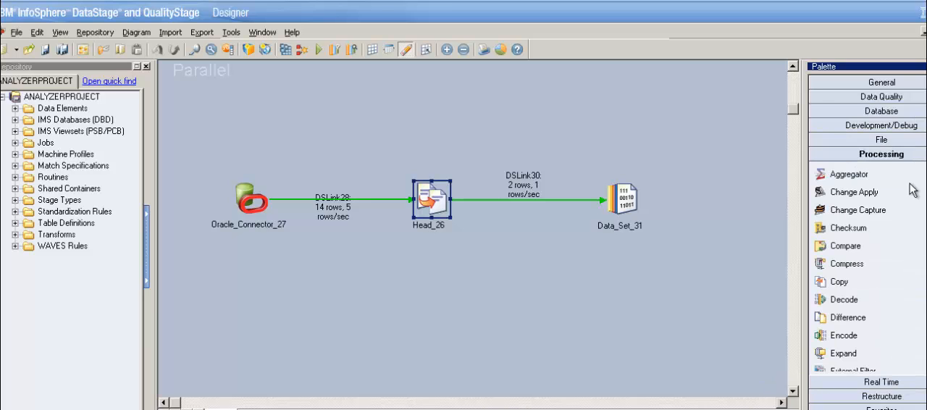